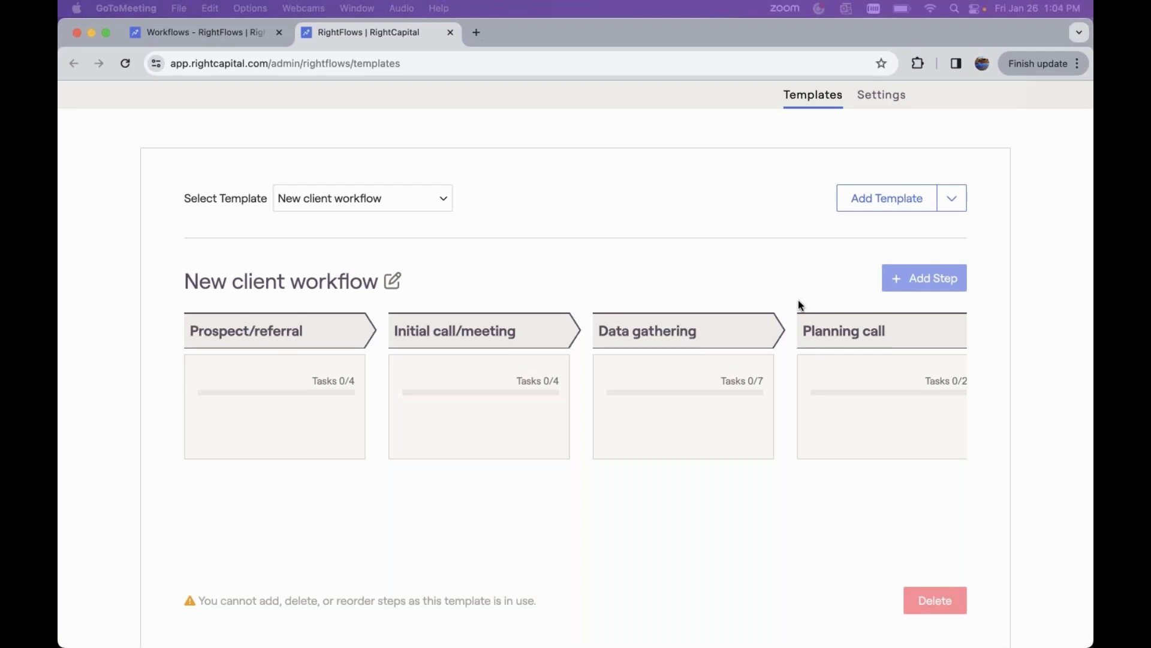
Look through the workflow templates list, keeping New client workflow selected.
scroll(798, 305, up, 2)
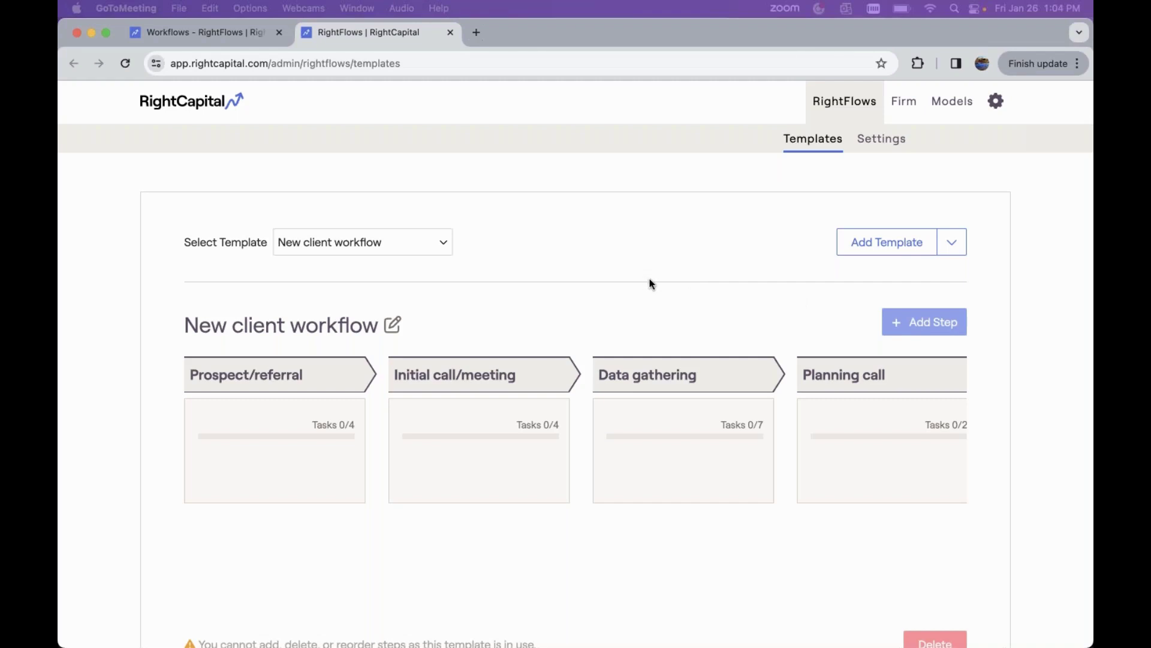
scroll(529, 281, down, 1)
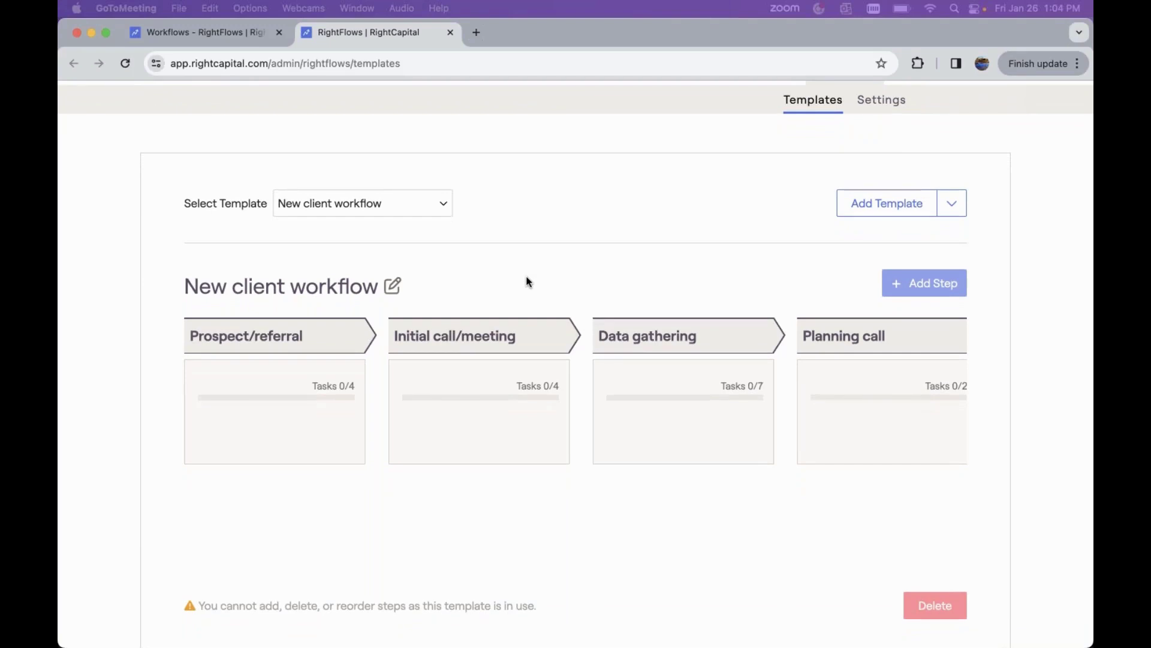
click(431, 206)
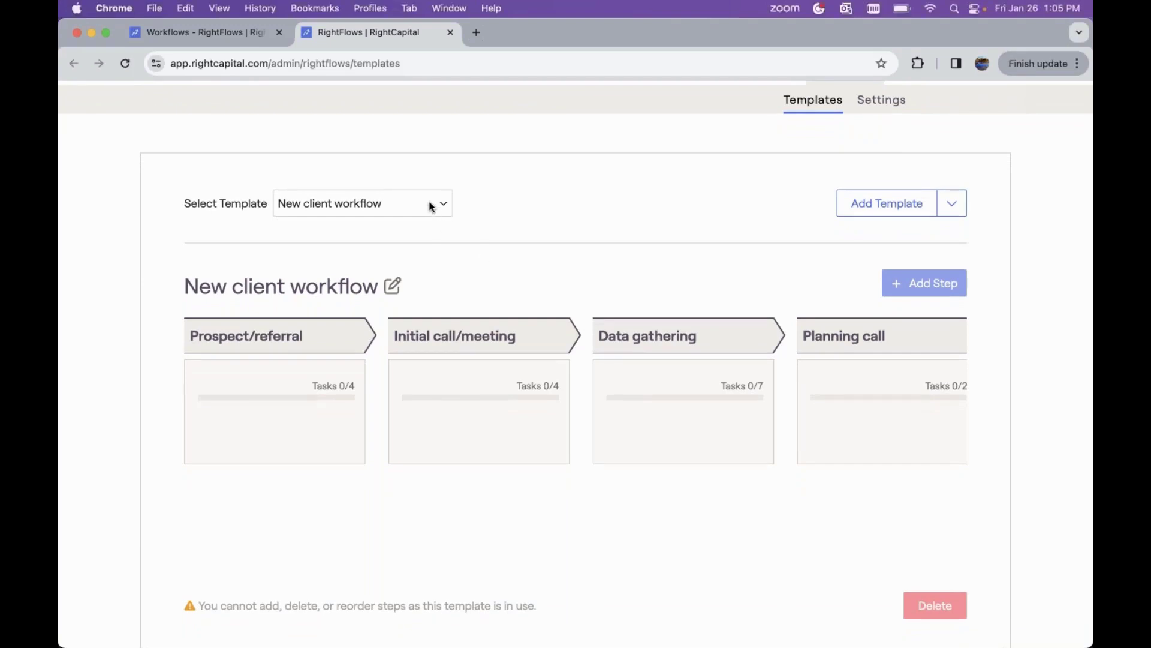
click(431, 206)
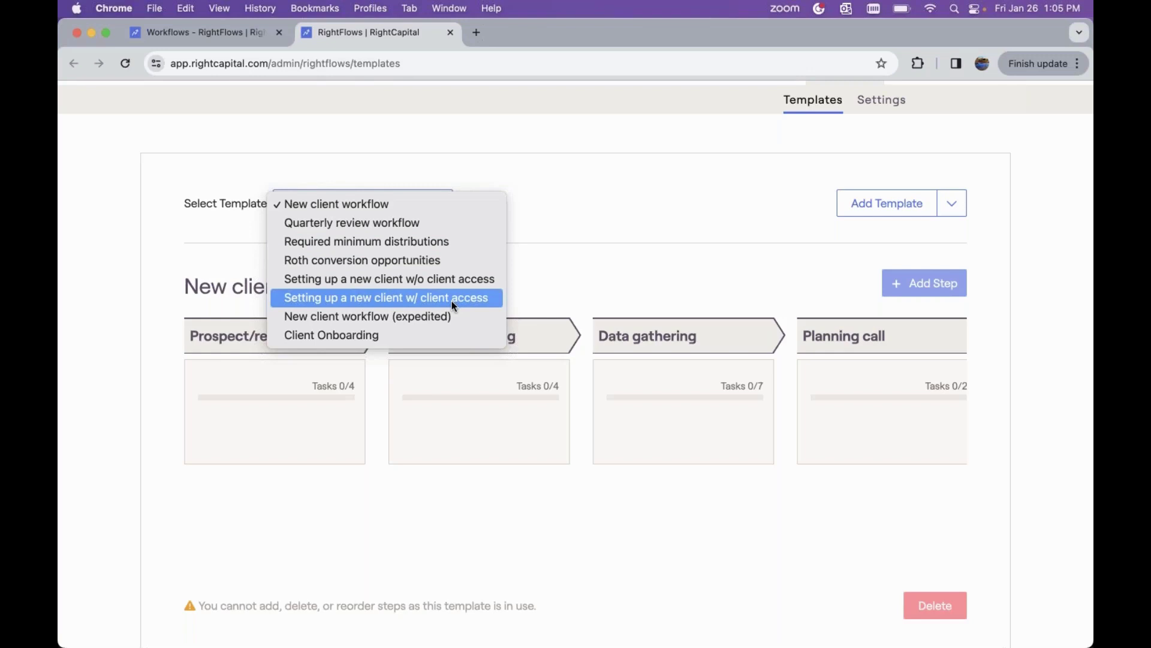
click(563, 260)
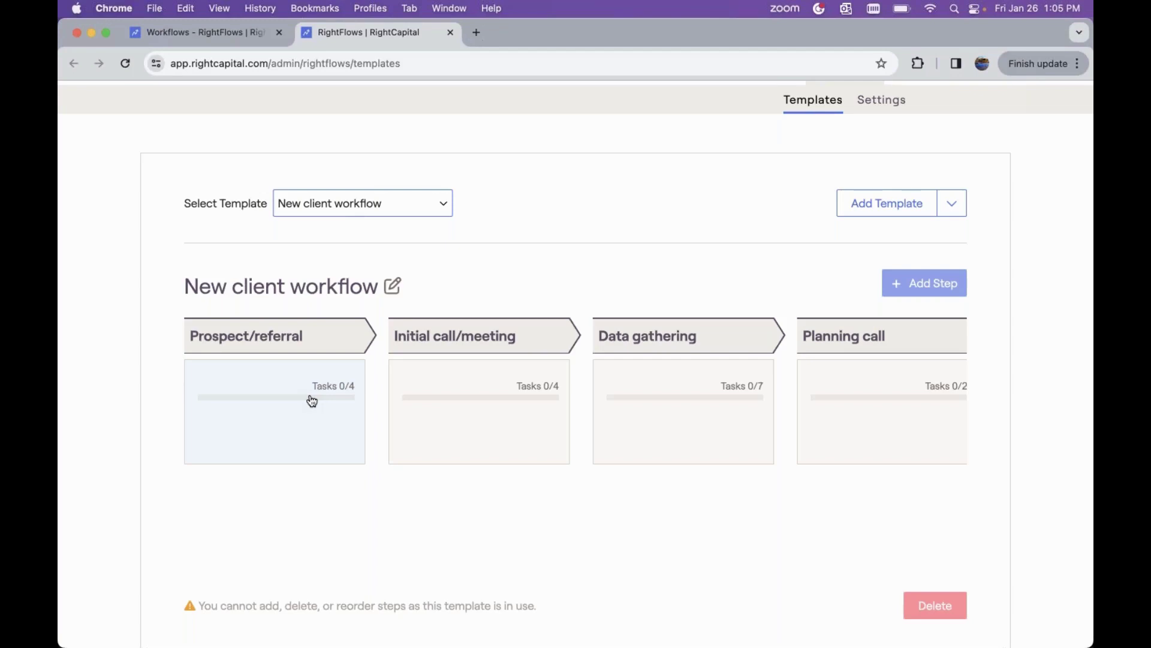
Inspect the Prospect/referral step's introductory email task without changing anything.
click(279, 409)
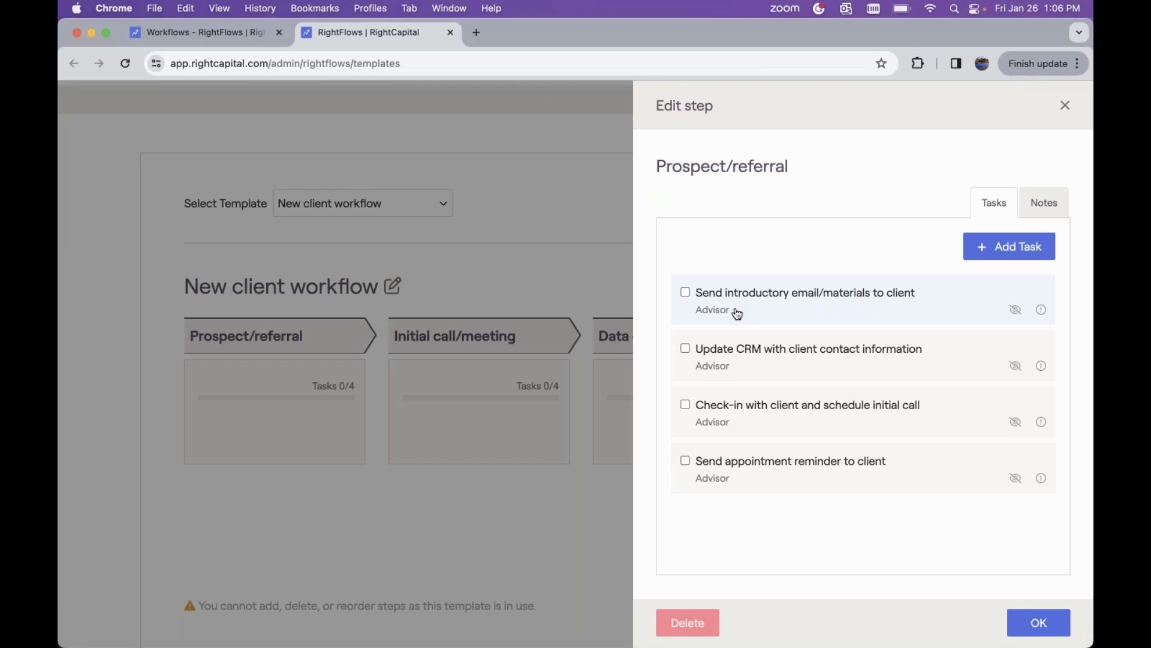
click(773, 309)
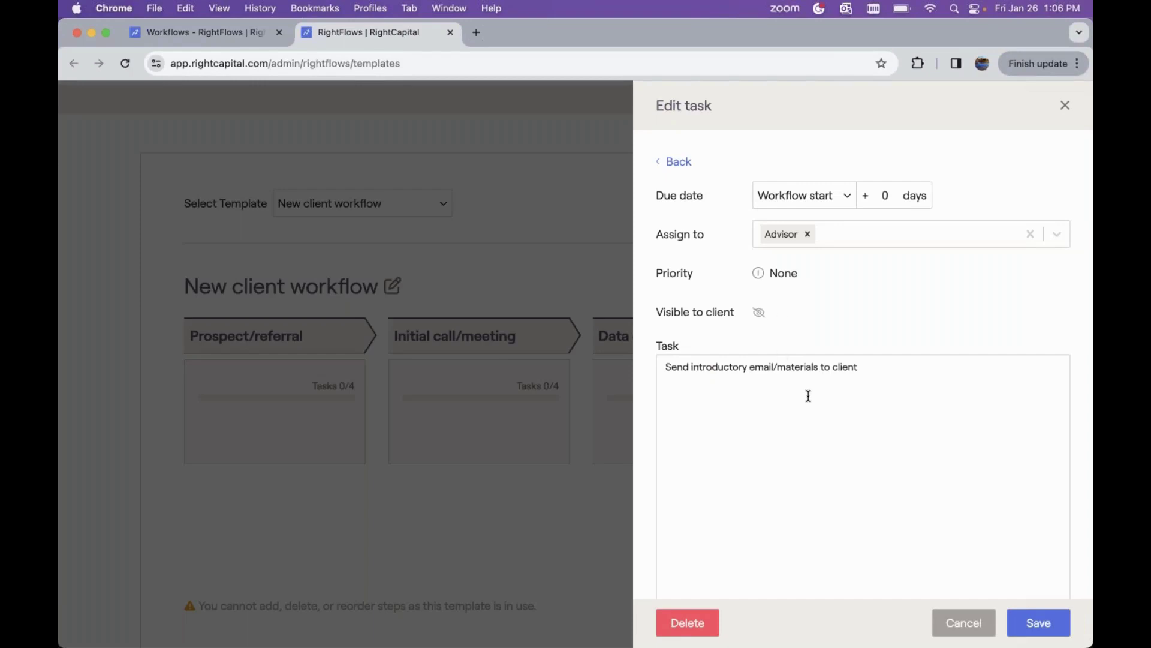
click(959, 622)
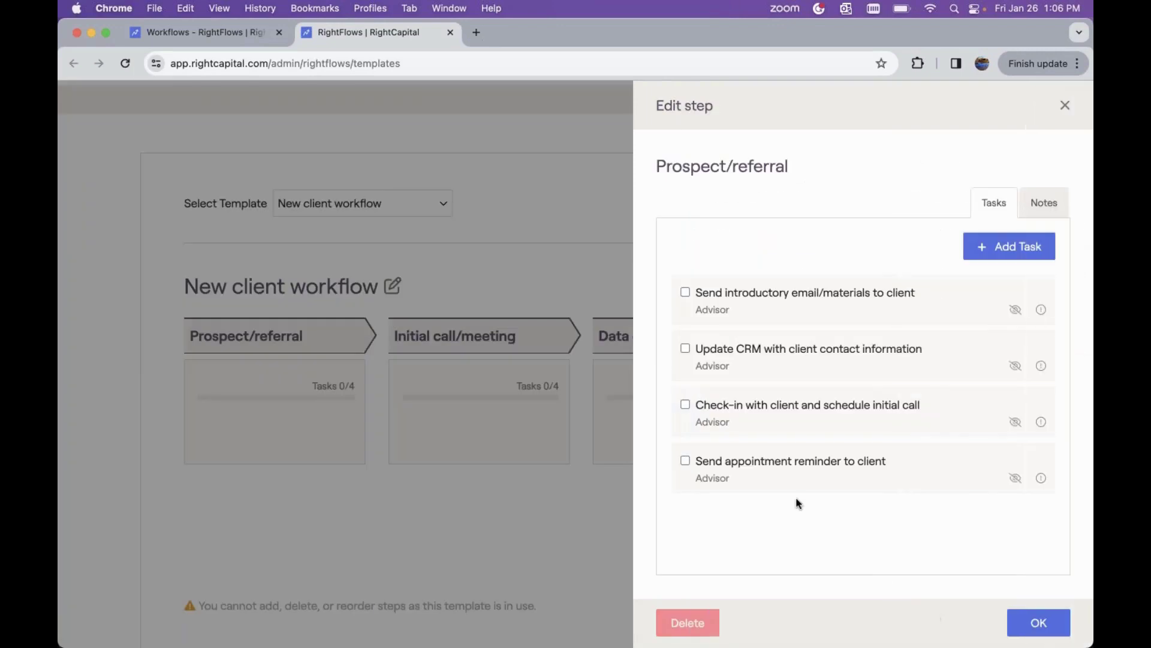
click(1038, 622)
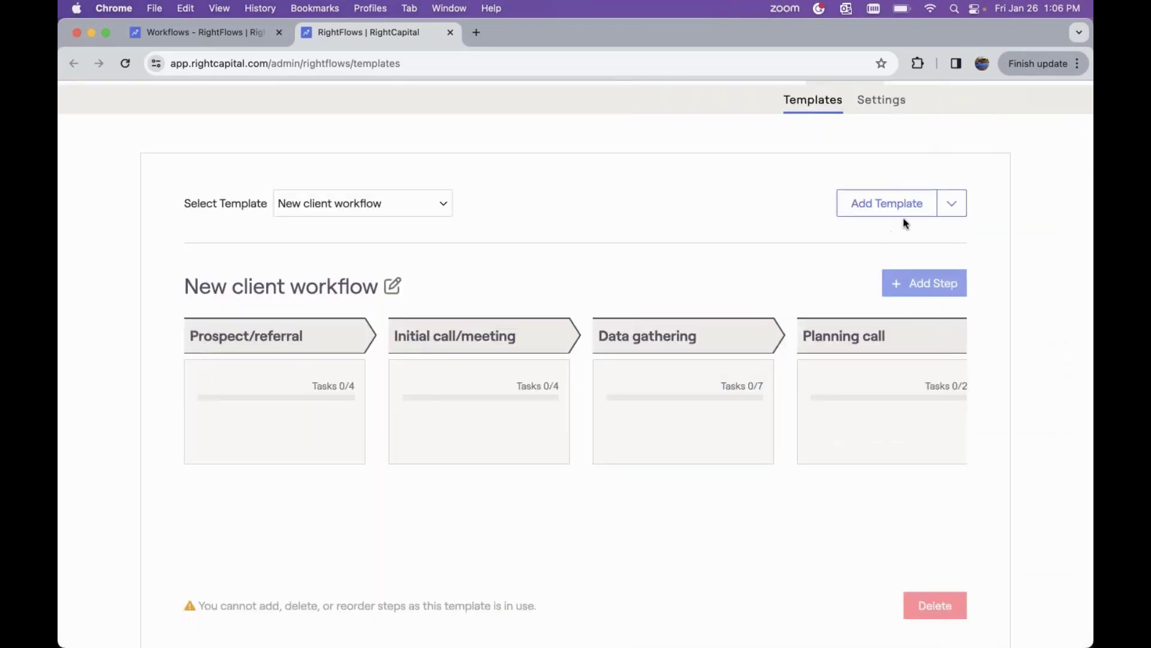
Check the Copy Current option, then create a blank New Template.
scroll(903, 218, up, 1)
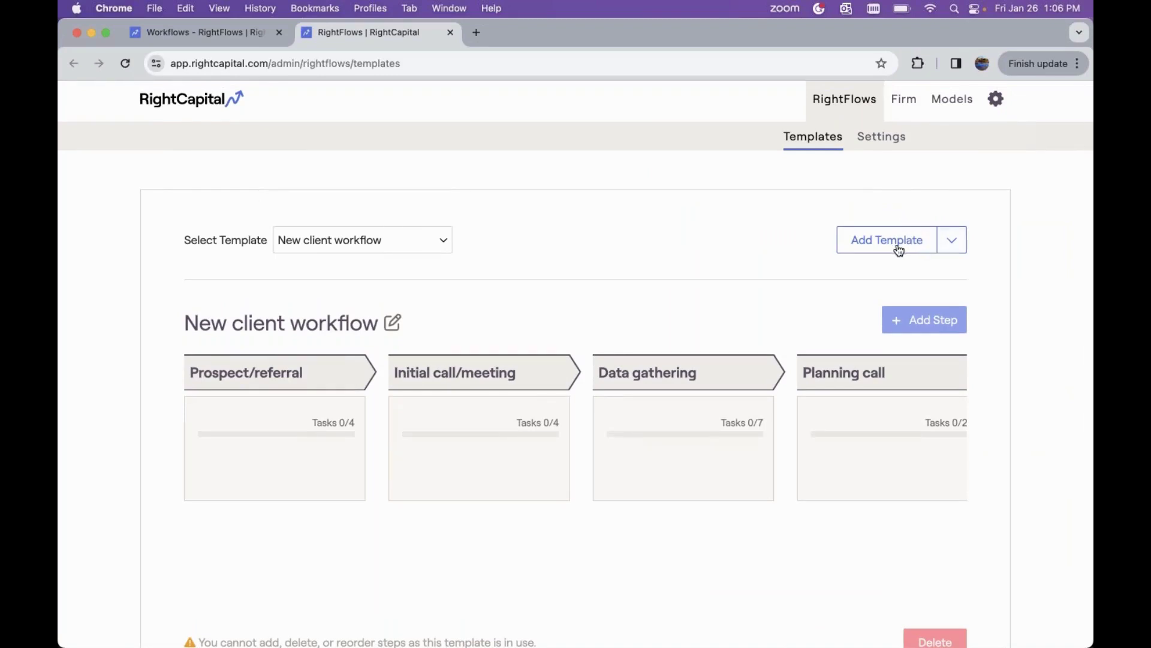
click(952, 246)
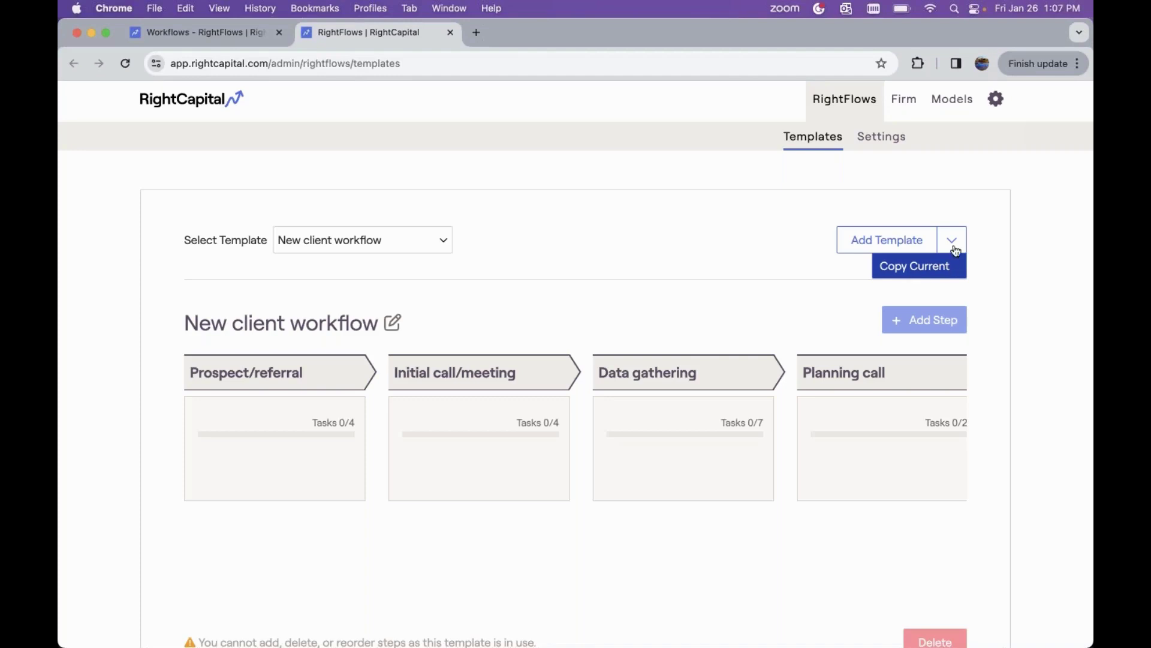
click(887, 241)
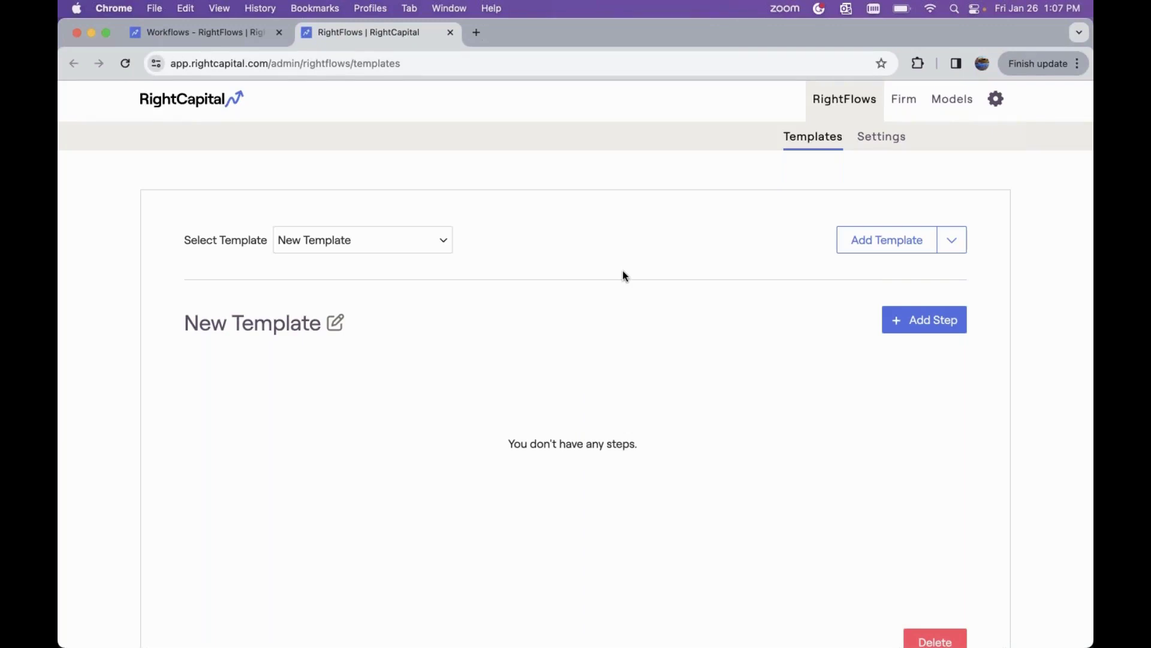
scroll(622, 274, down, 2)
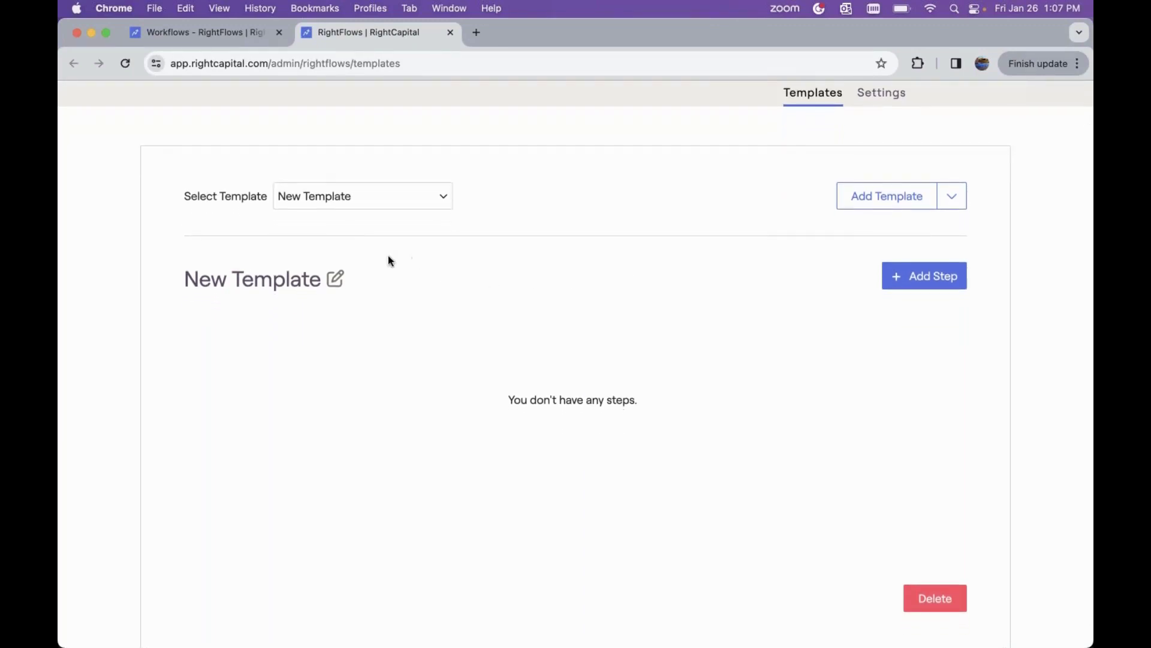
scroll(384, 264, down, 1)
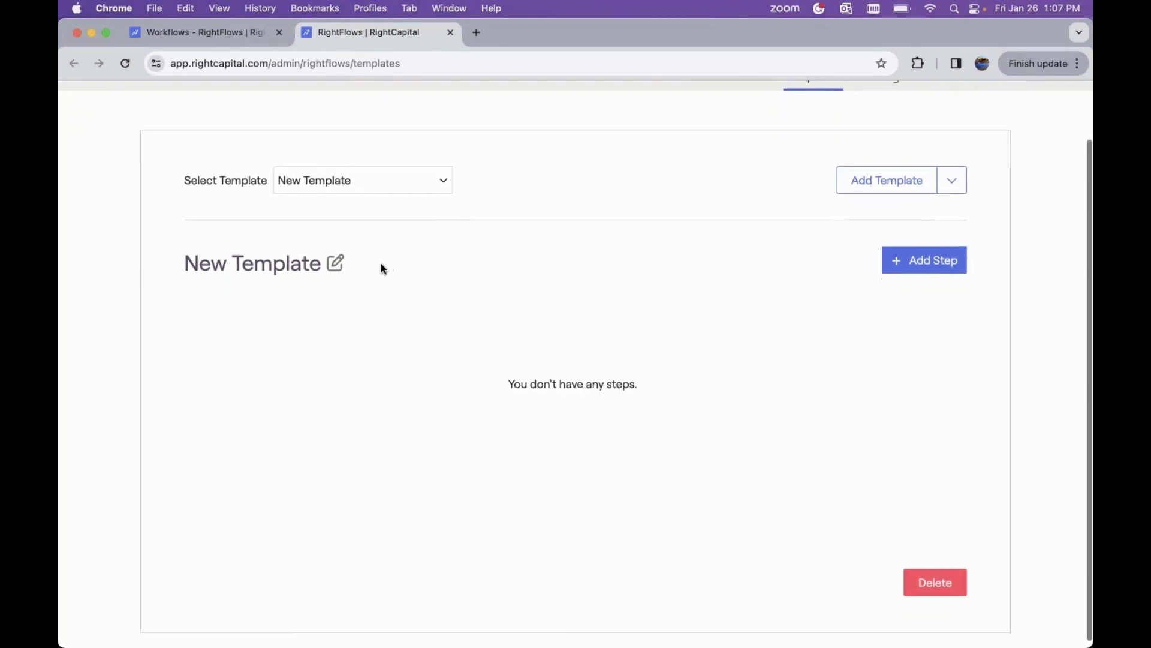
Rename New Template to 'Medicare Filing Process'.
click(336, 268)
drag(337, 260, 154, 261)
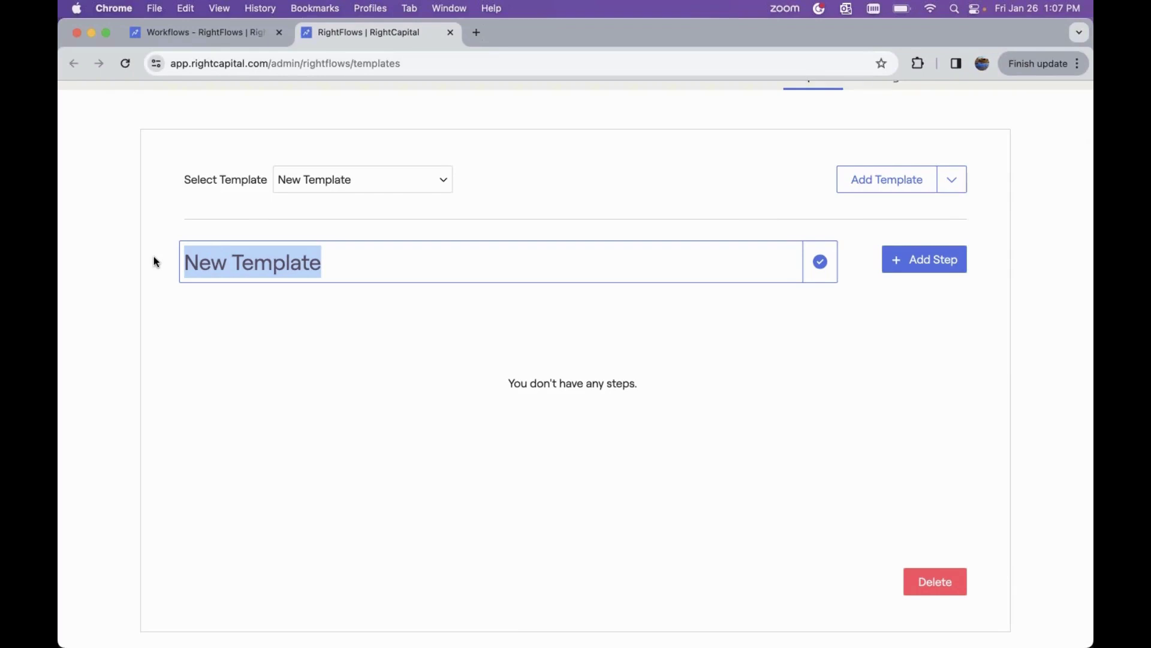
key(BackSpace)
text(Medicare)
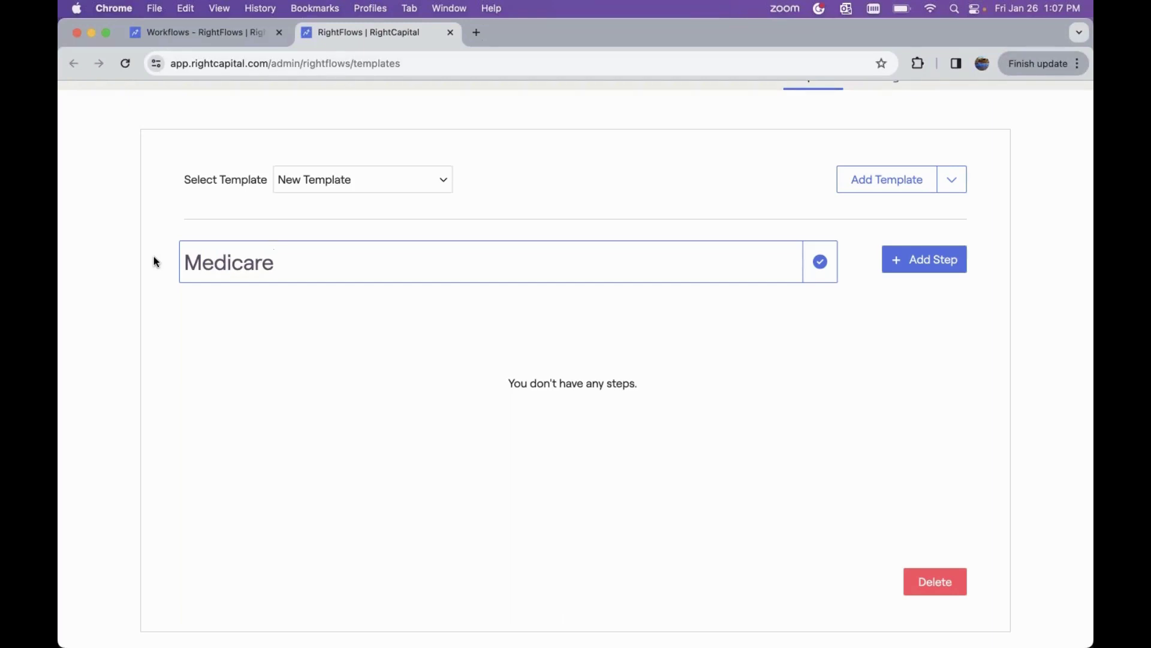
text(Filing Process)
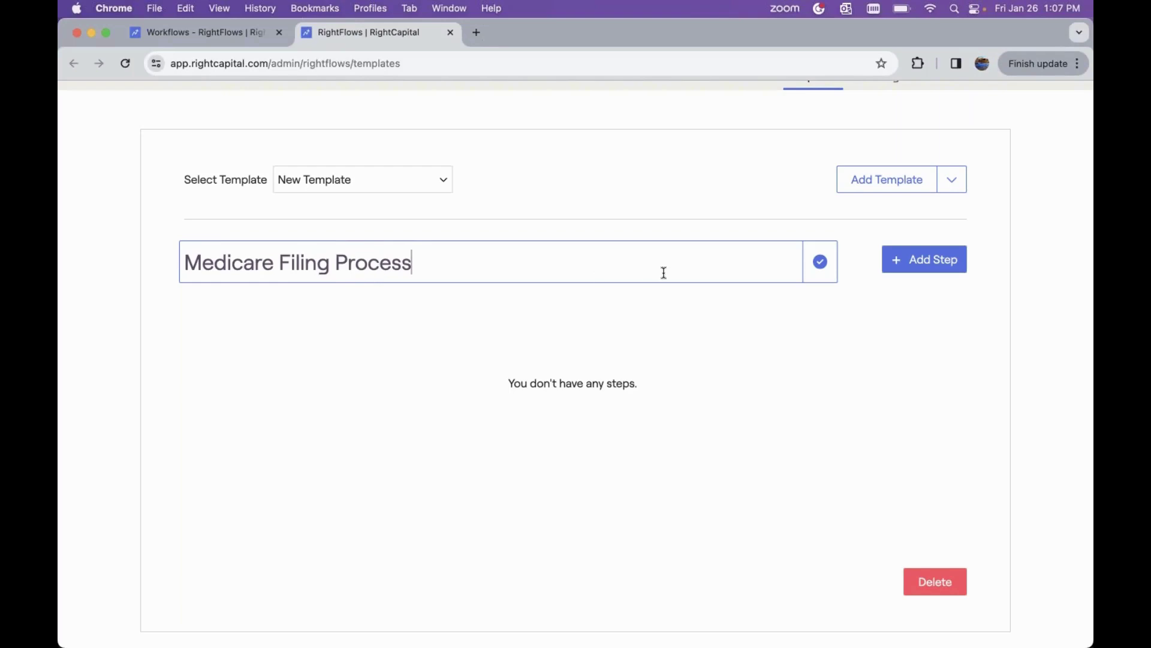
click(820, 264)
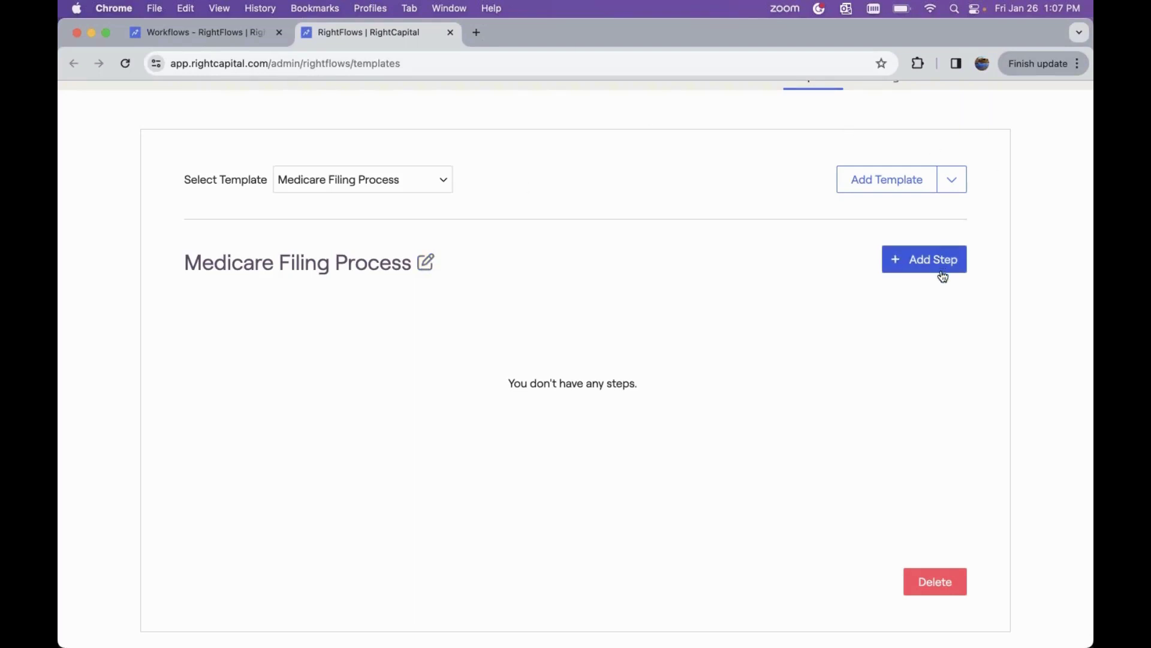
Add the template's first step and name it 'Informational Phase'.
click(906, 267)
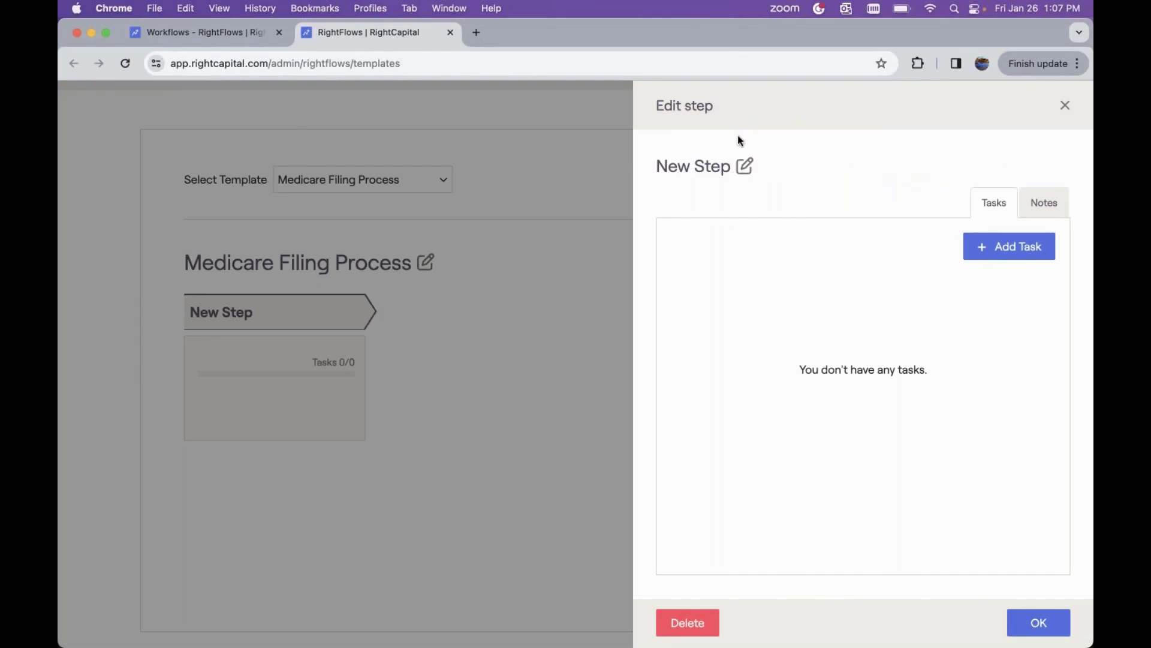
click(743, 171)
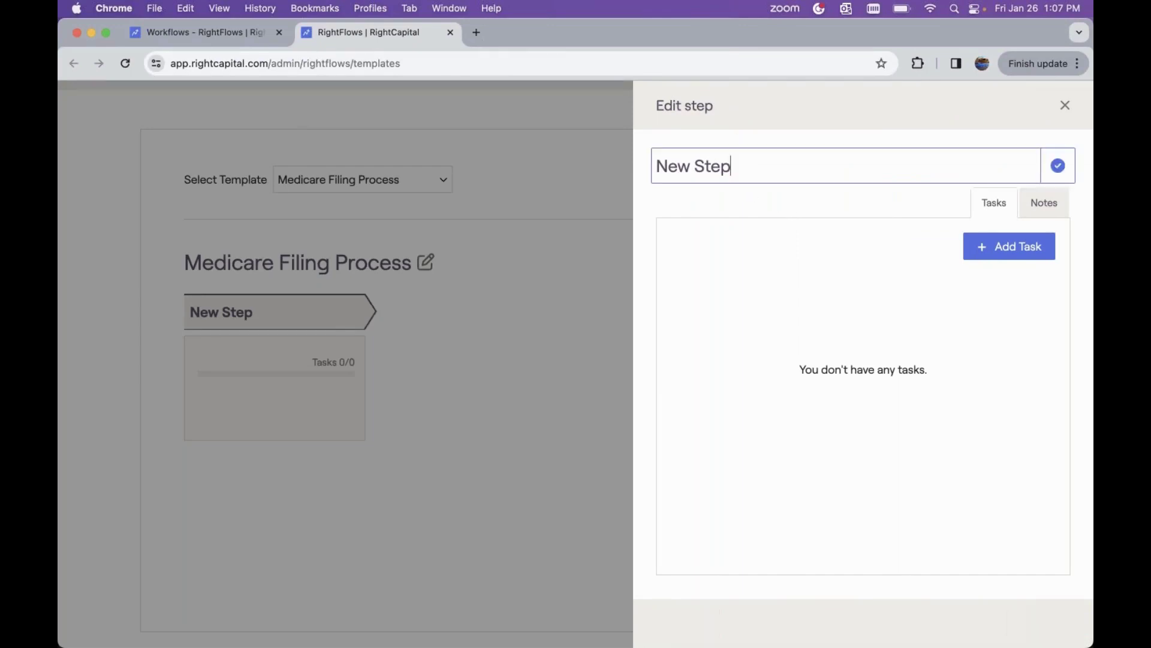
drag(698, 162, 652, 161)
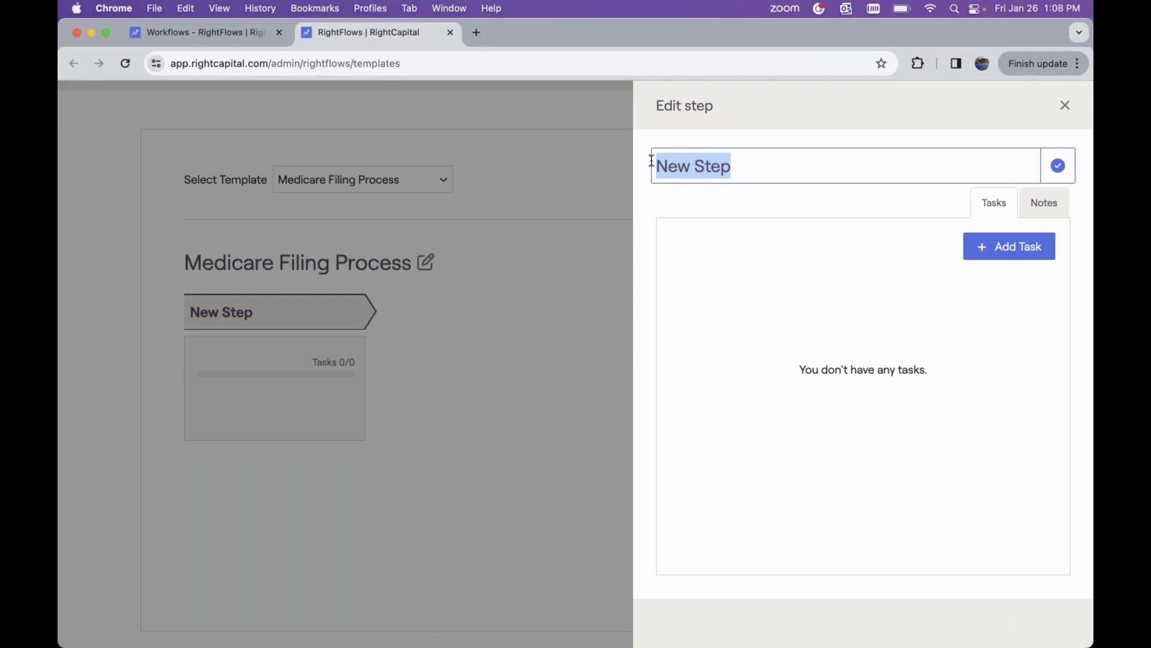
key(BackSpace)
text(Informa)
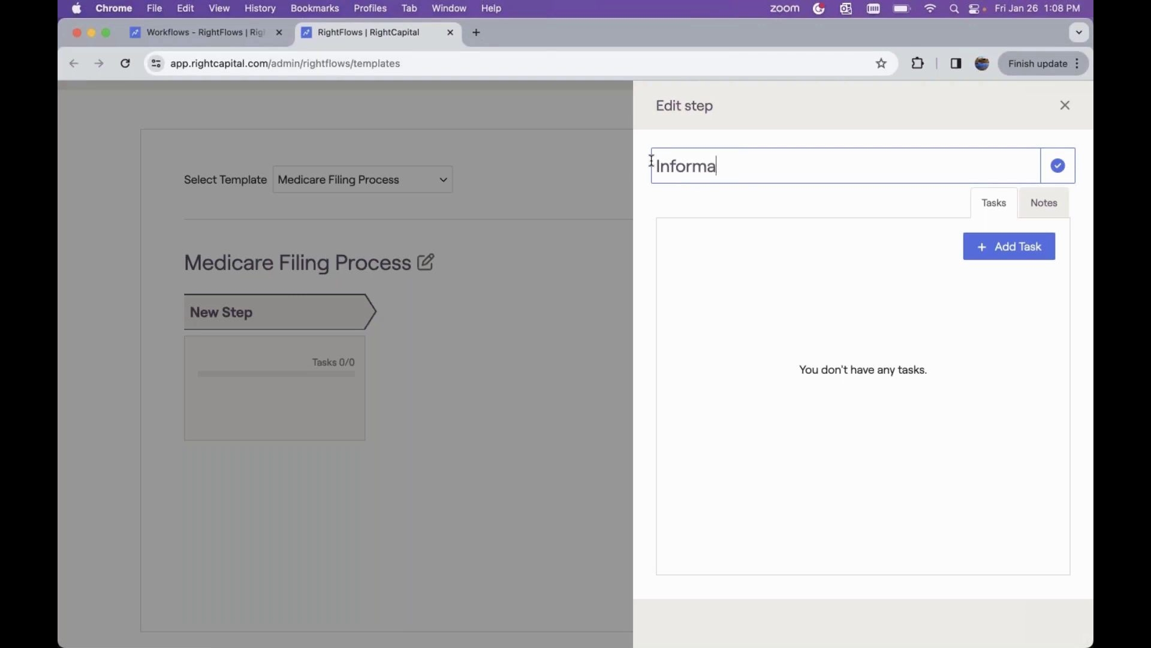
text(tional Phae)
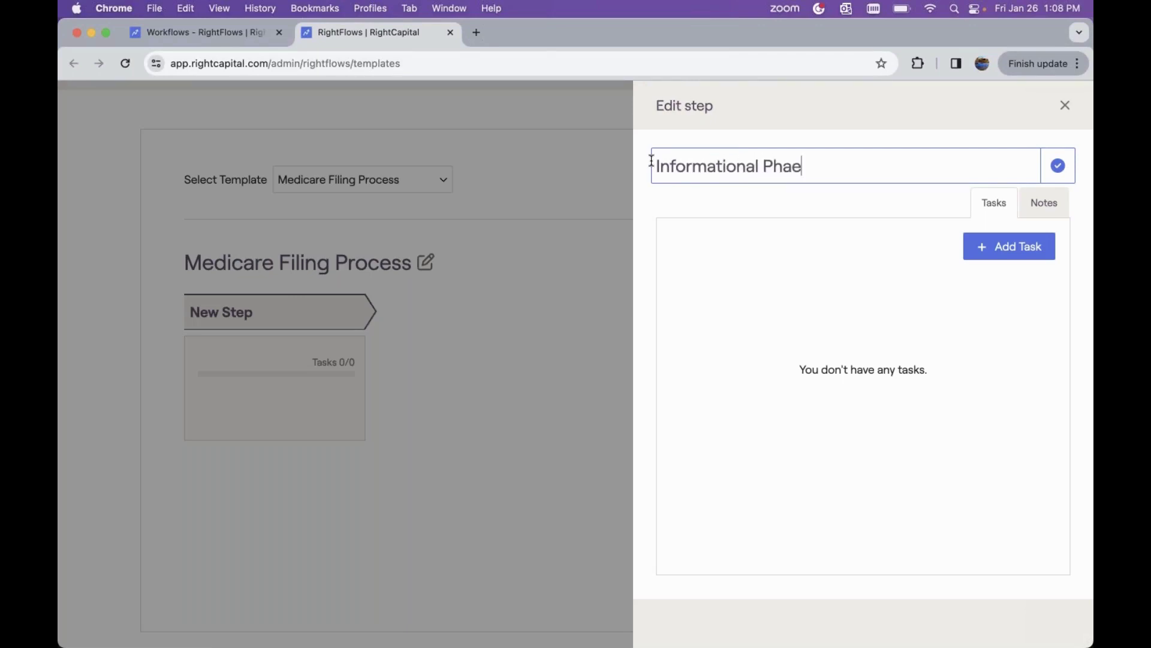
key(BackSpace)
text(se)
click(1059, 165)
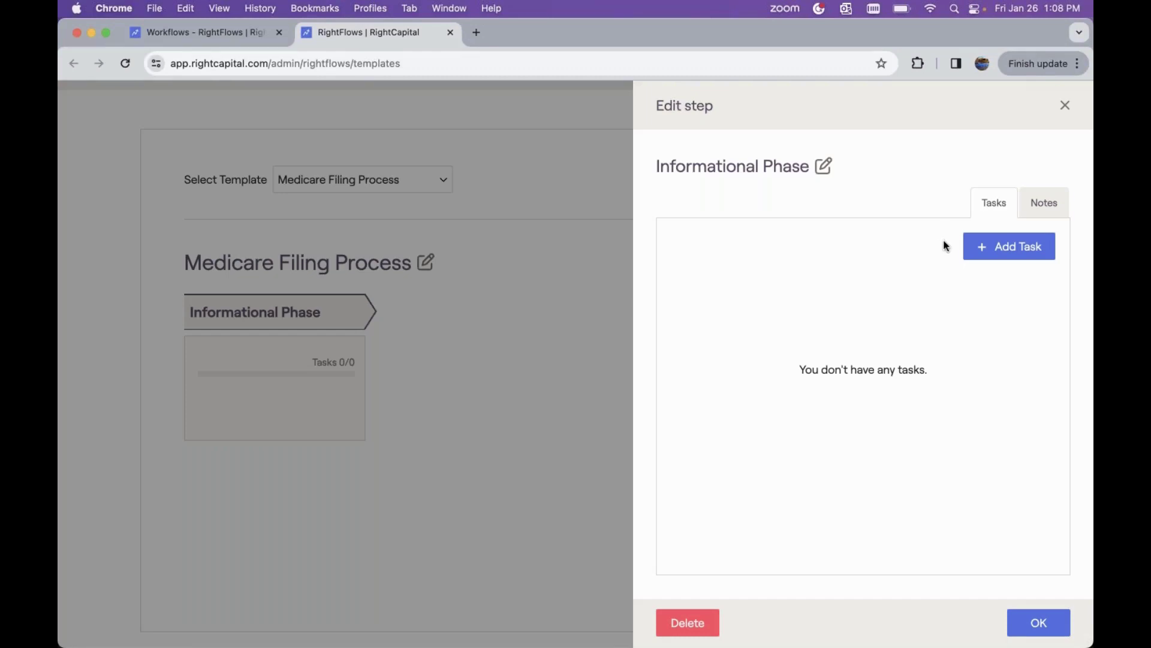
Add a task to Informational Phase due 7 days after step activation.
click(1007, 250)
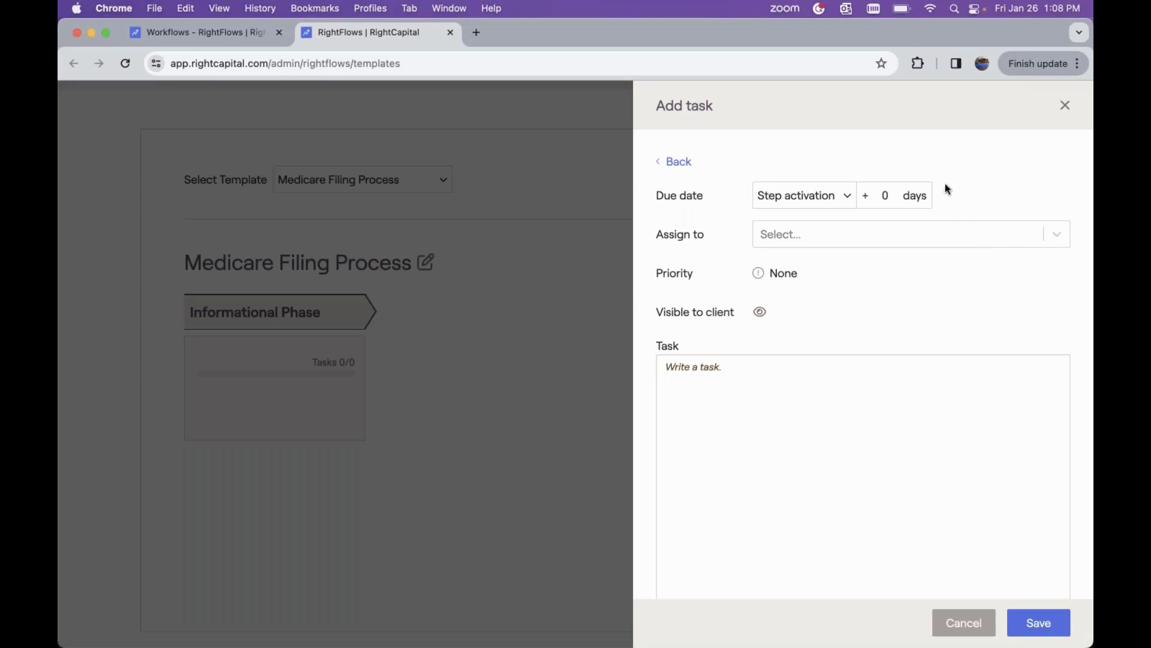
click(813, 198)
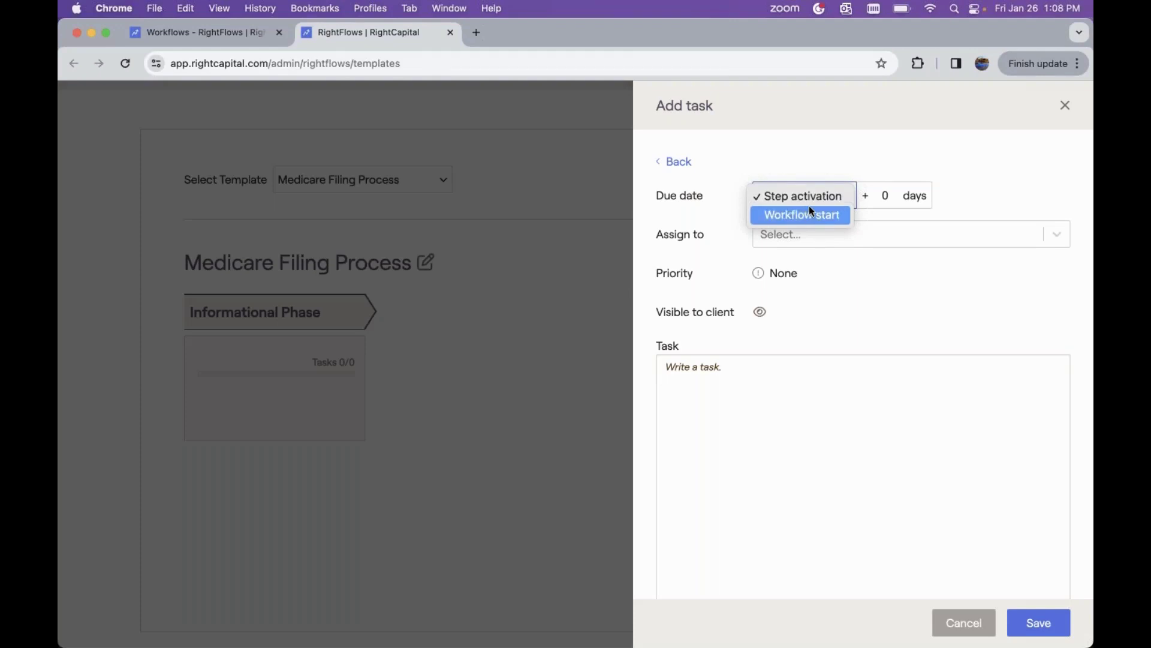
click(883, 195)
click(885, 196)
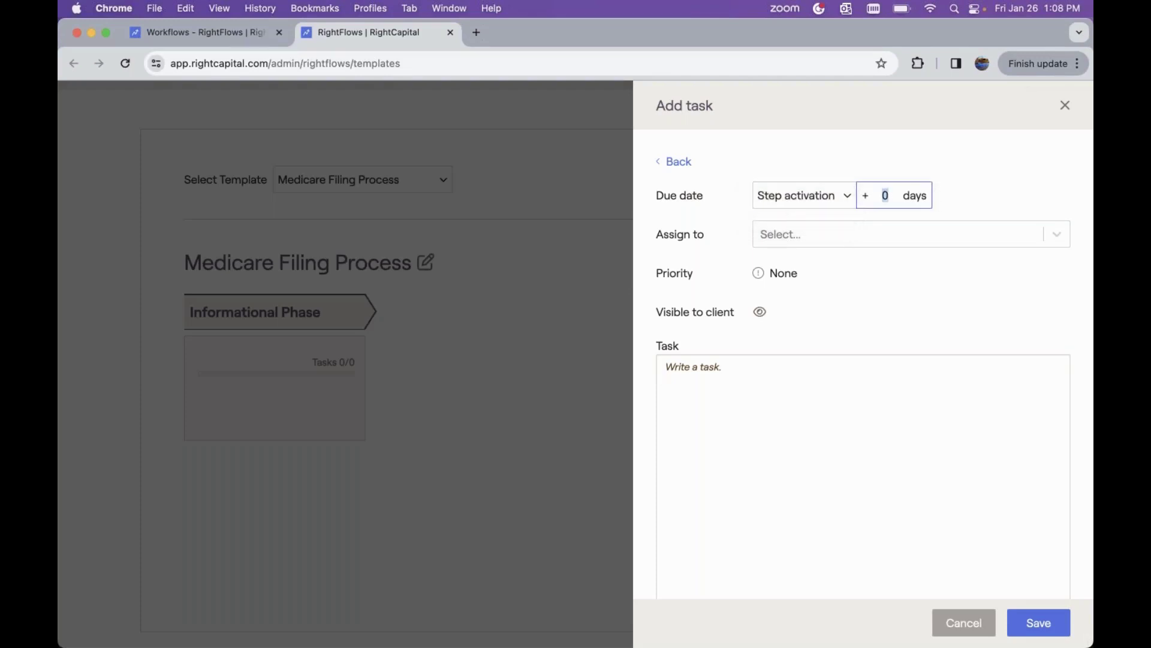
text(7)
click(832, 202)
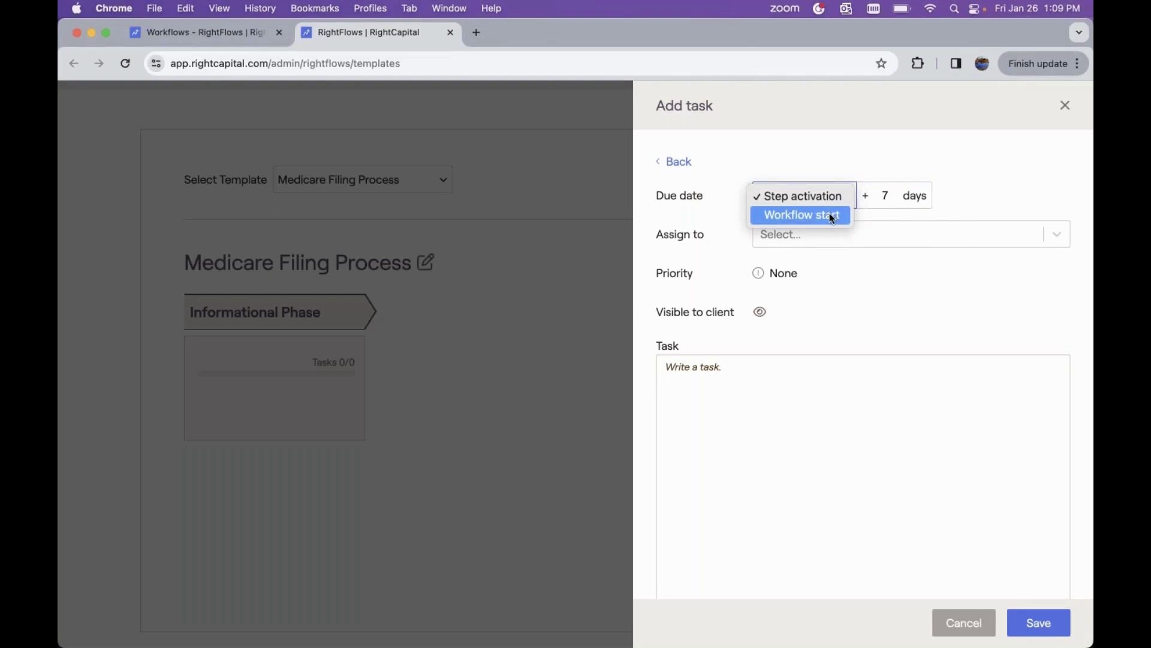
click(831, 215)
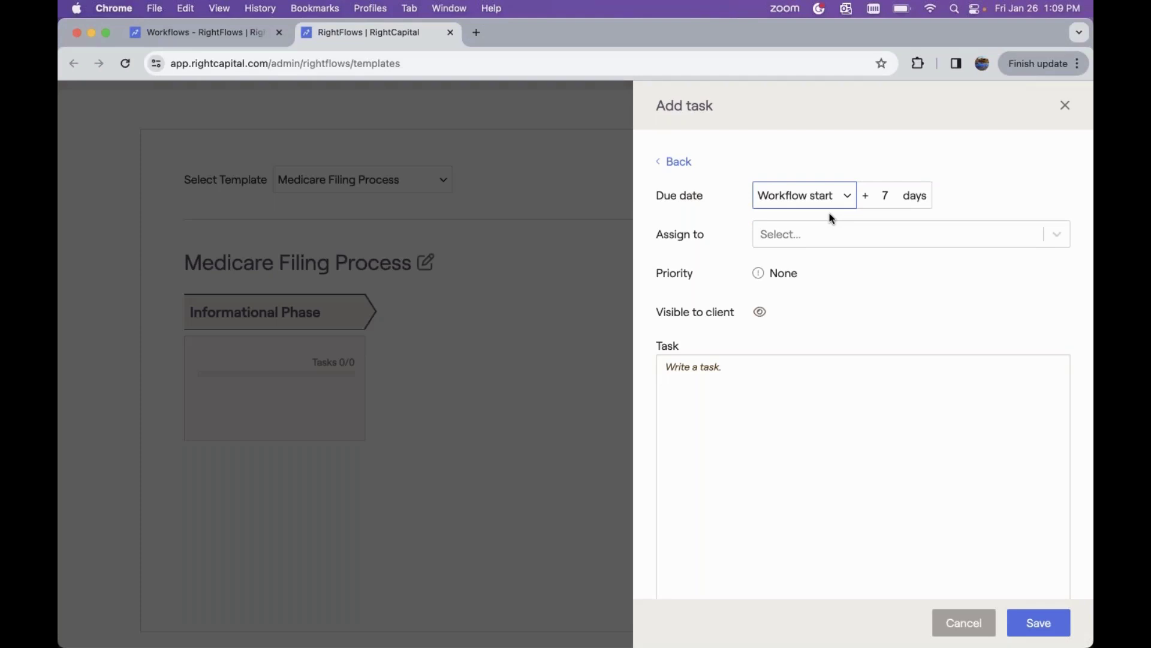
click(822, 197)
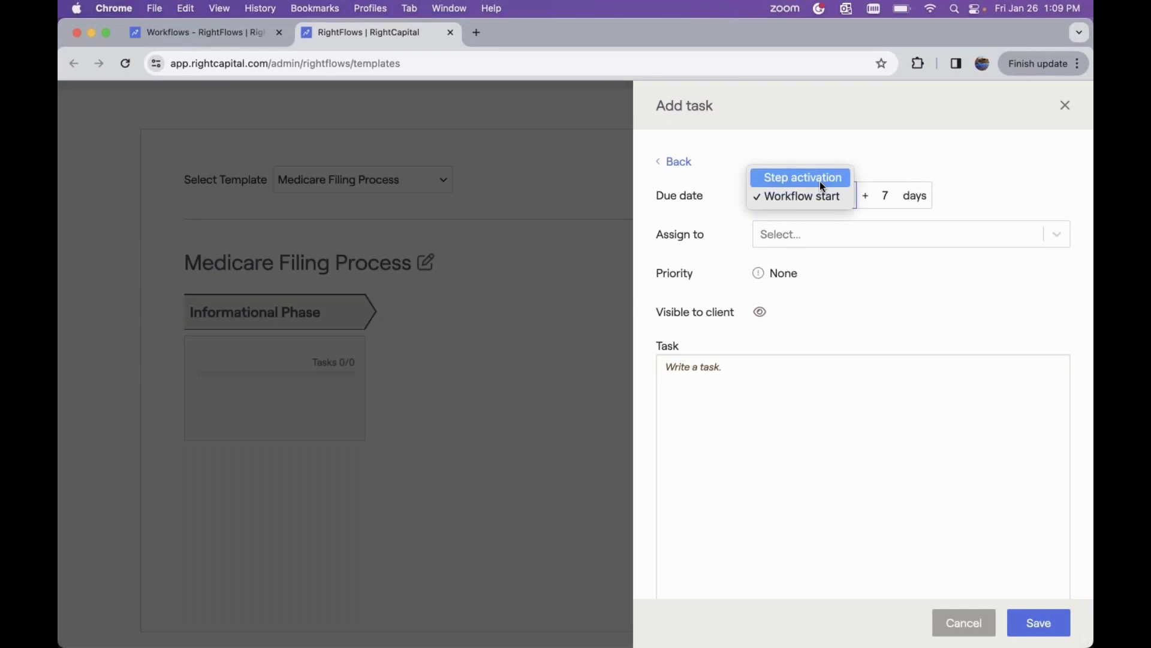
click(820, 182)
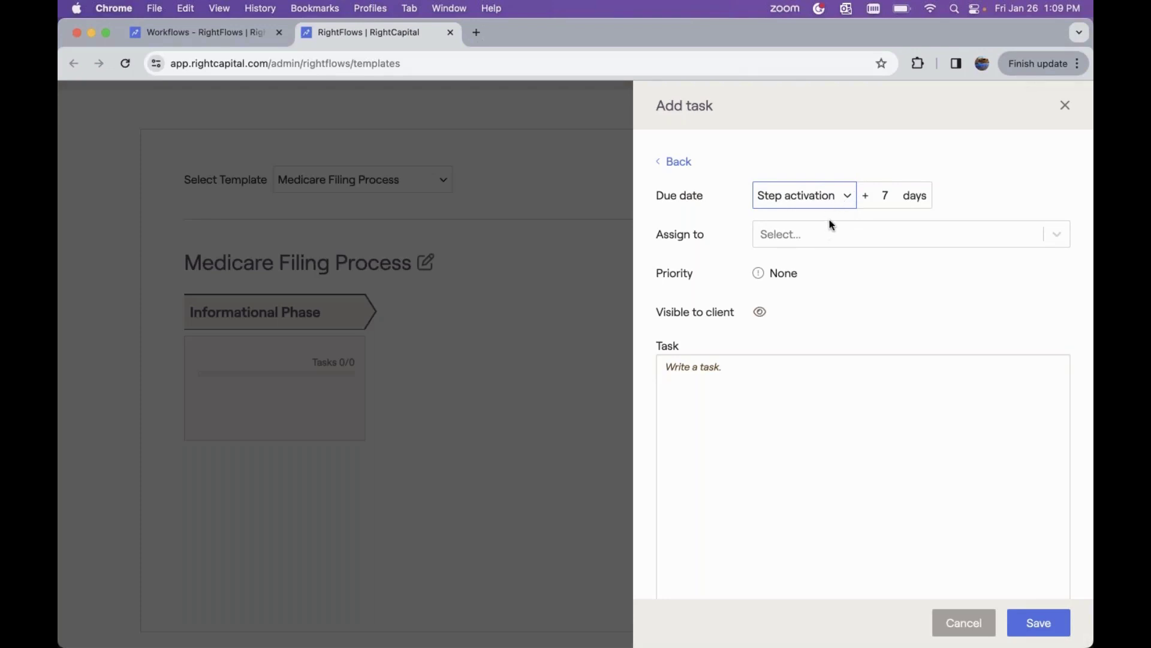
Assign the task to Advisor and Assistant, set High priority, and hide it from the client.
click(813, 236)
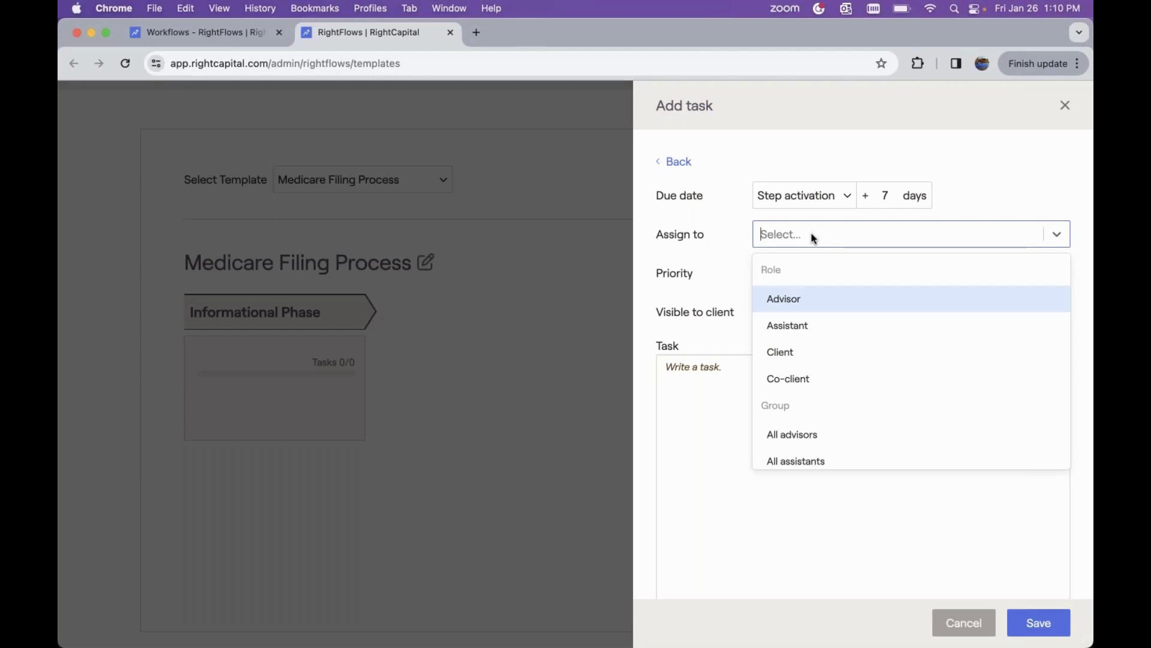
click(809, 299)
click(811, 305)
click(706, 262)
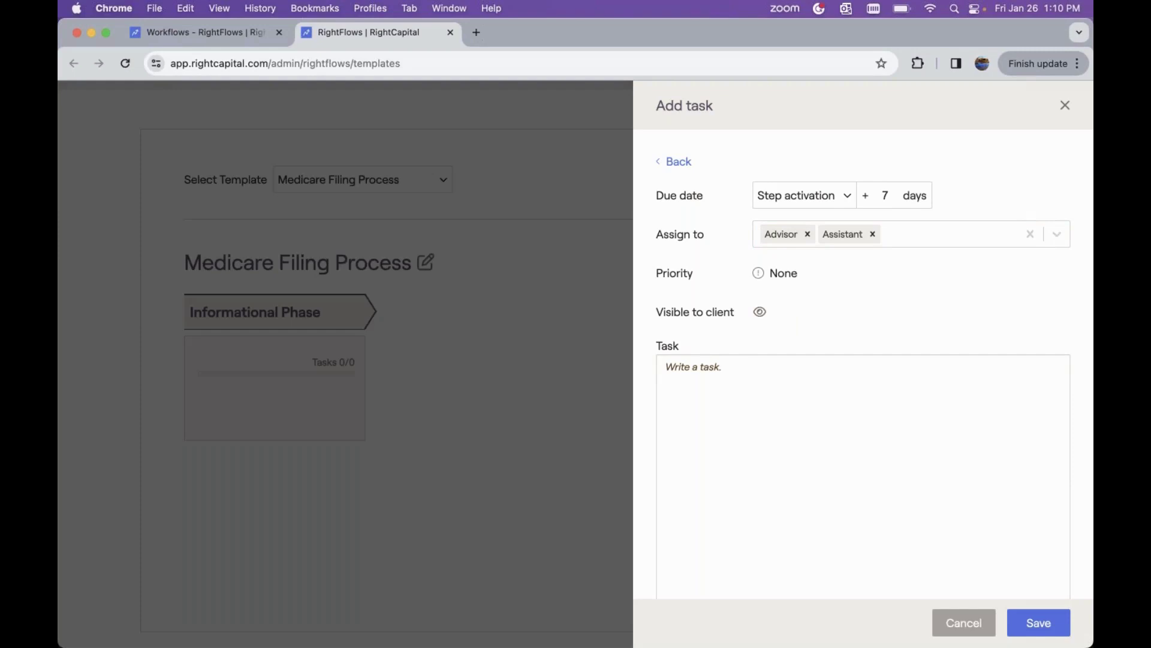
click(762, 277)
click(762, 280)
click(762, 280)
click(760, 277)
click(760, 316)
click(736, 373)
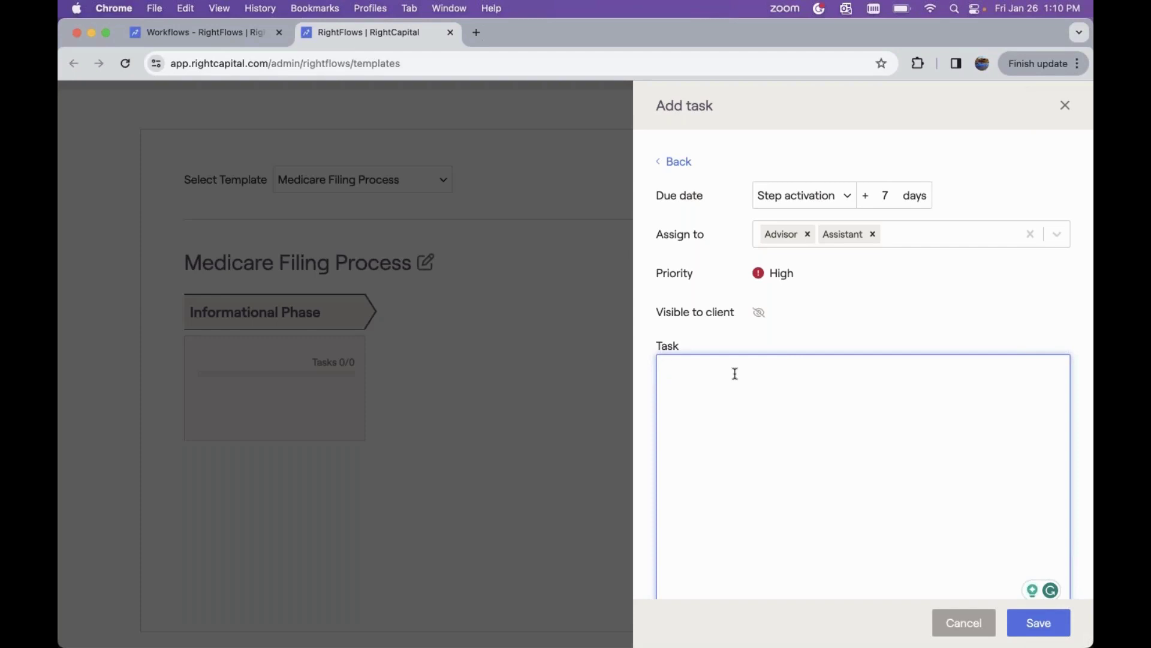
Save the task 'Review of current Health care coverege with employer & previous notes'.
text(Review of current Health ca)
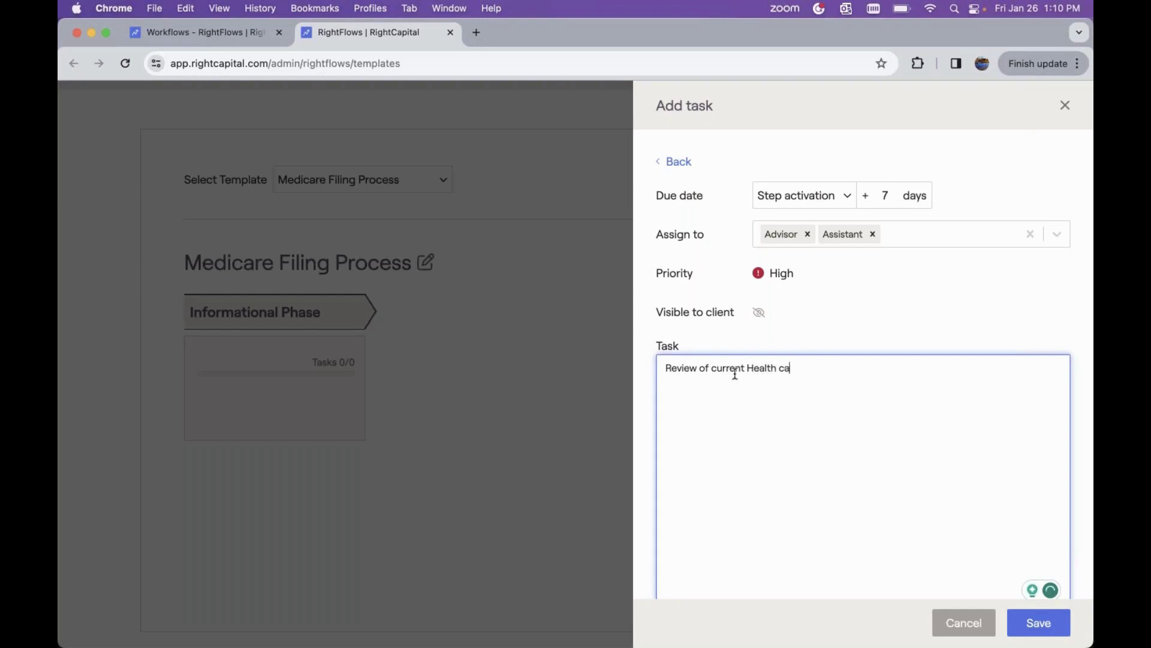
text(re coverege with employer)
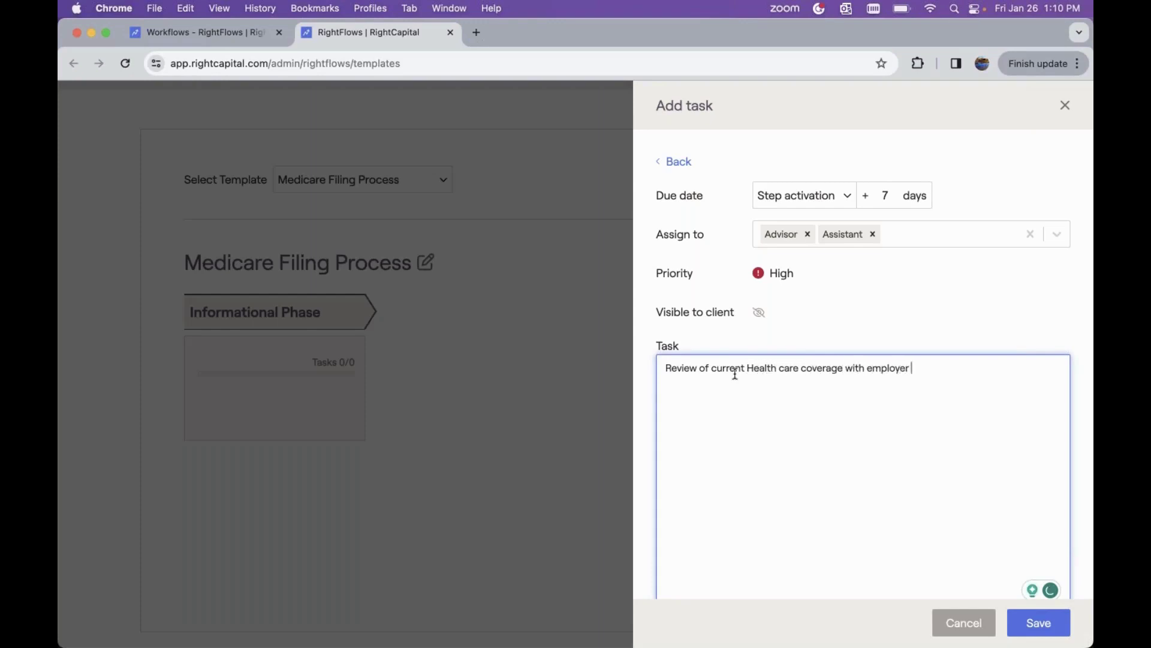
text( & previous notes)
click(1039, 624)
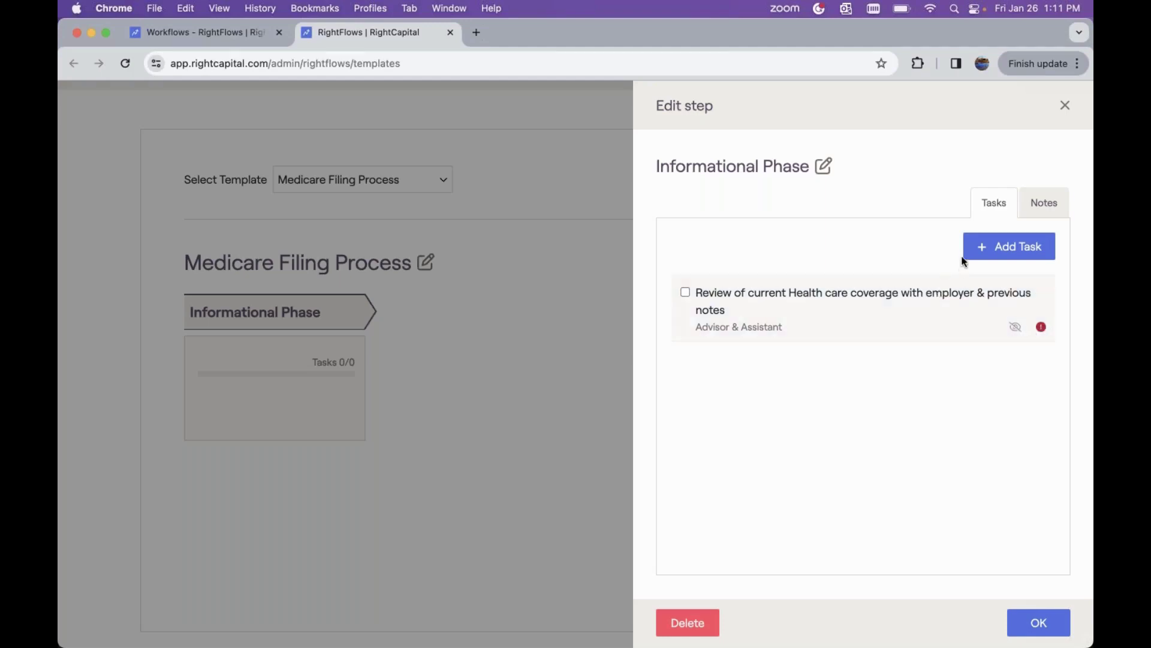
click(986, 250)
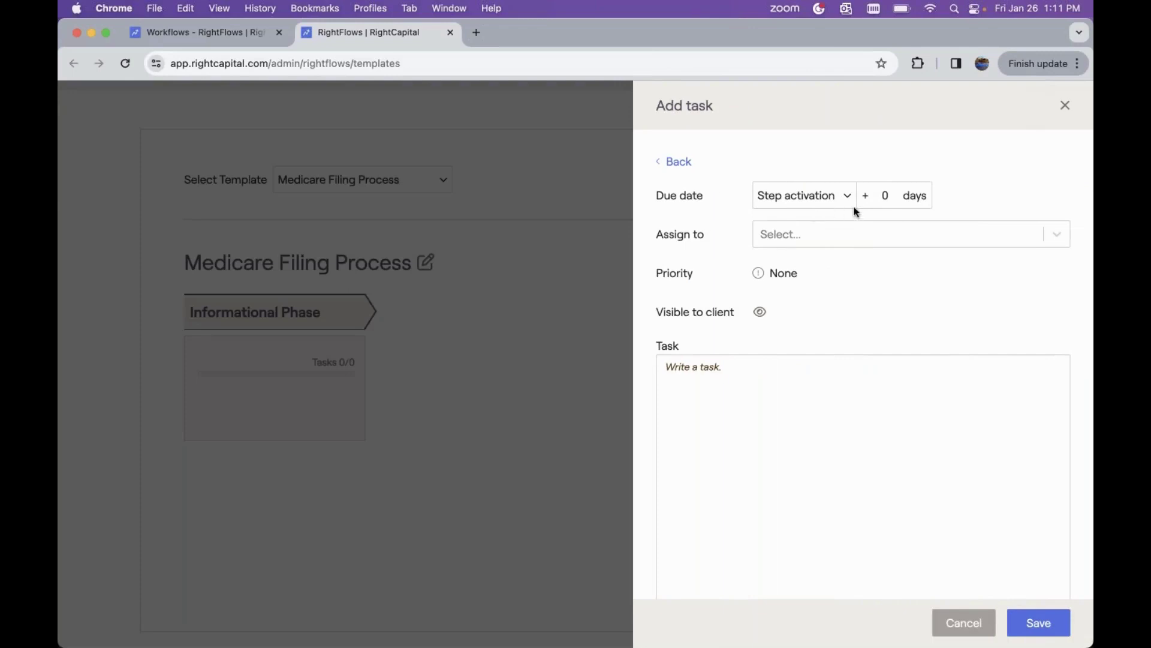
Make the second task due in 7 days for Advisor and Assistant, High priority, client-hidden.
click(872, 200)
key(BackSpace)
text(7)
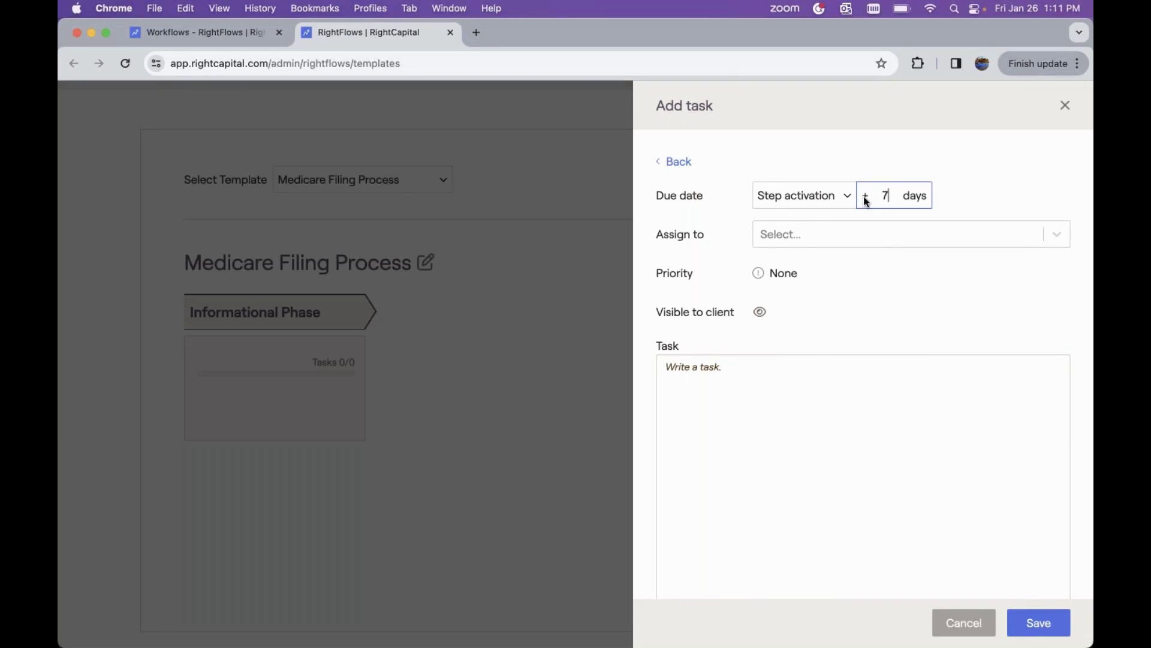
click(794, 232)
click(792, 295)
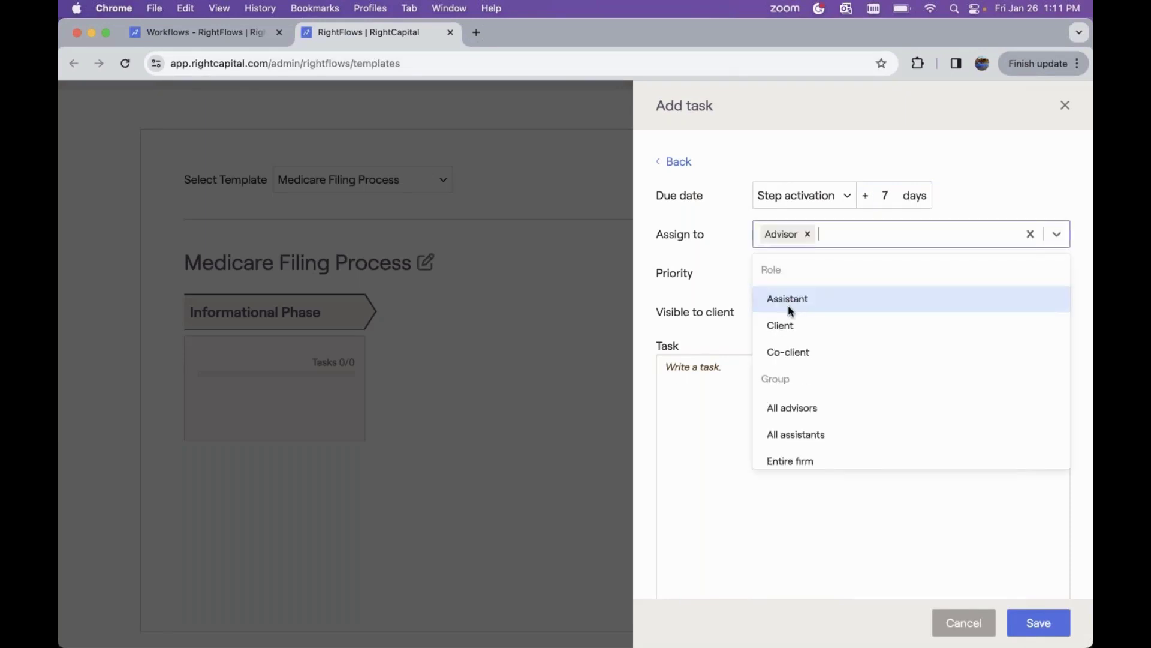
click(791, 304)
click(688, 328)
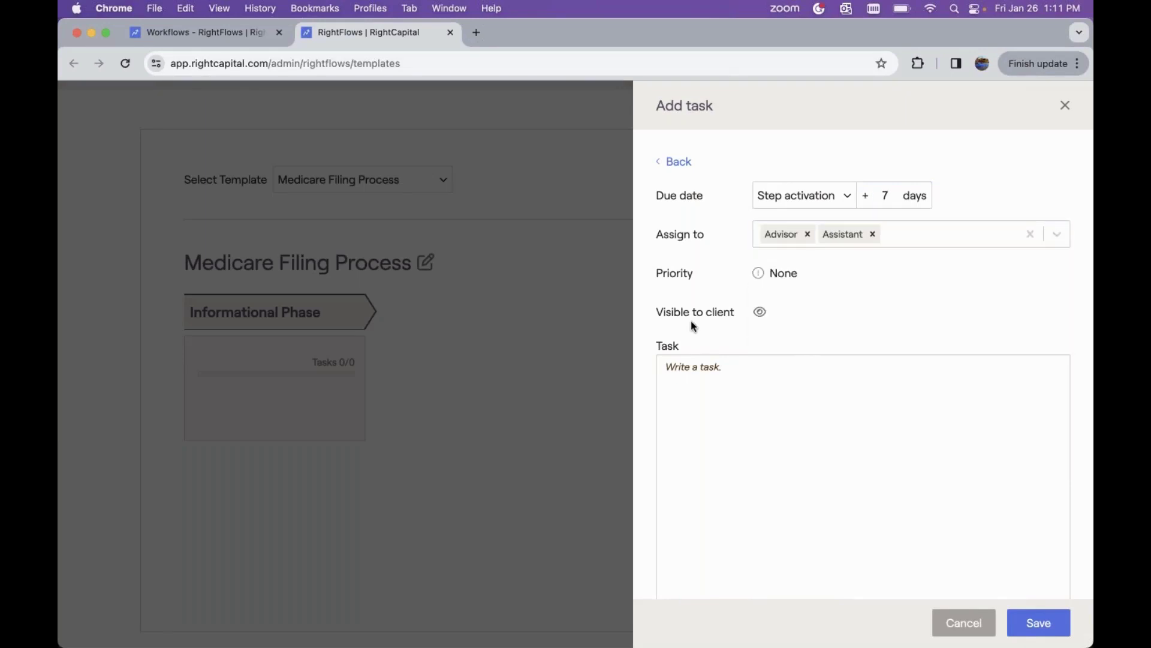
click(725, 376)
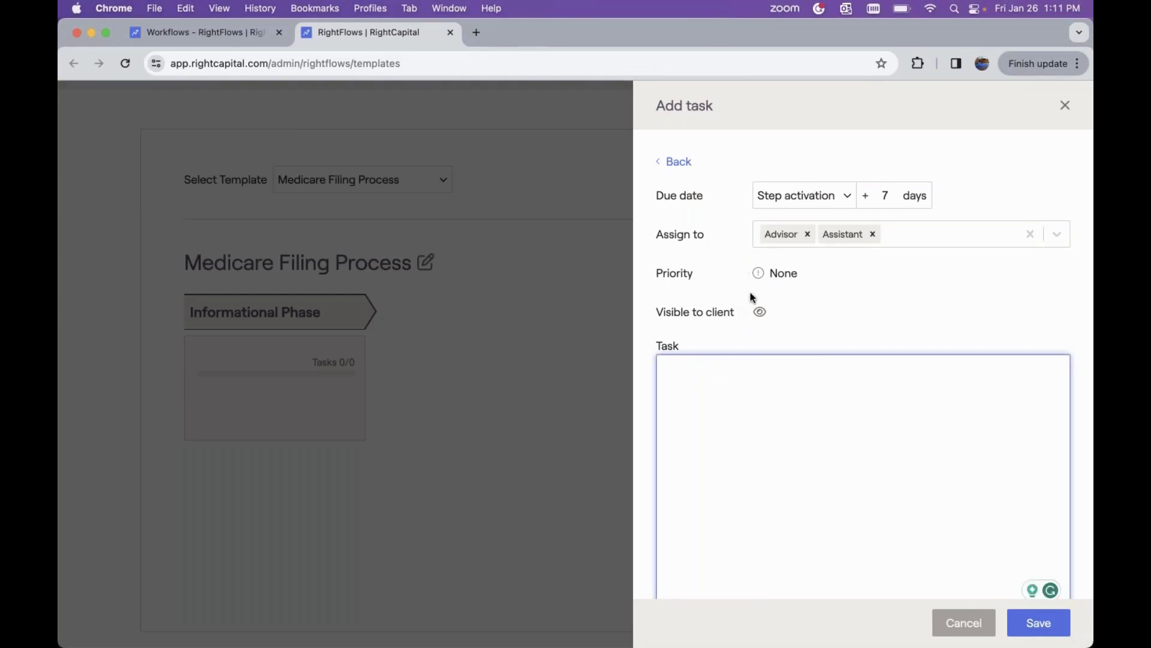
click(757, 273)
click(760, 312)
Enter and save the text 'Review Social Security filing status', fixing the misspelling.
click(717, 375)
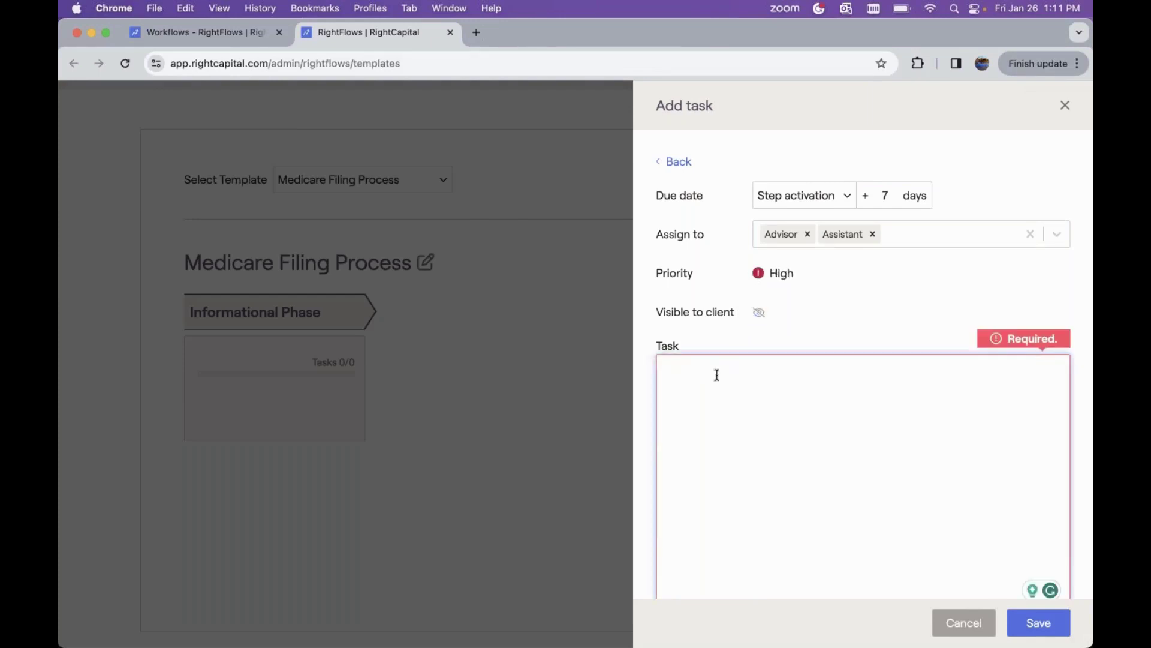
text(Review )
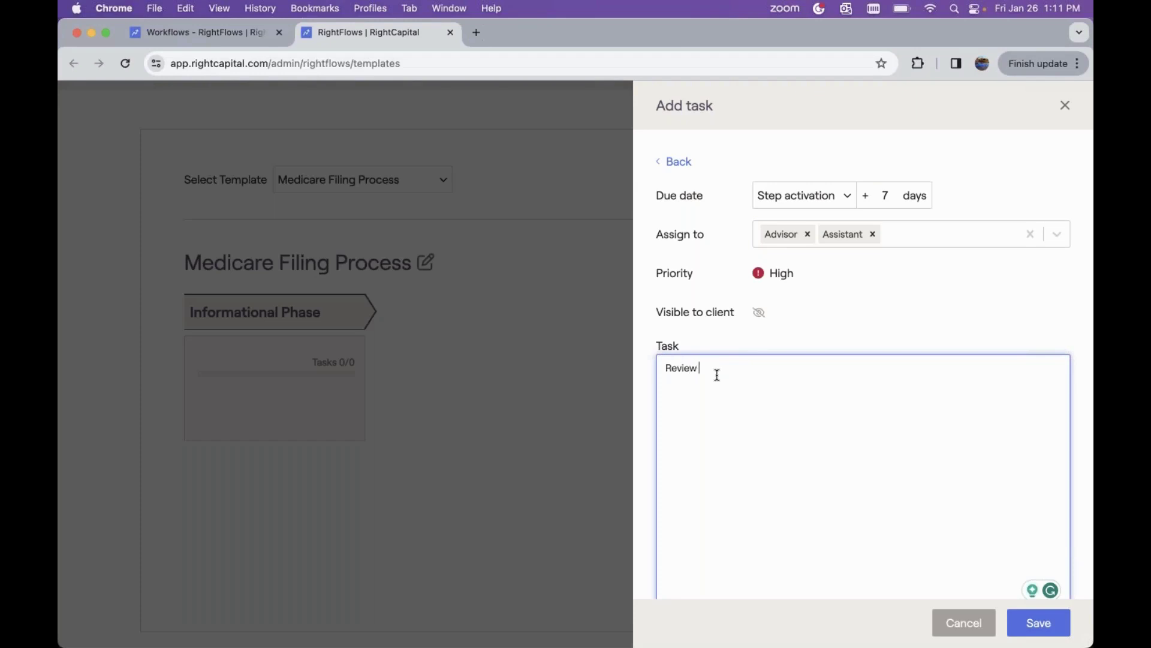
text(Social Security filiing status)
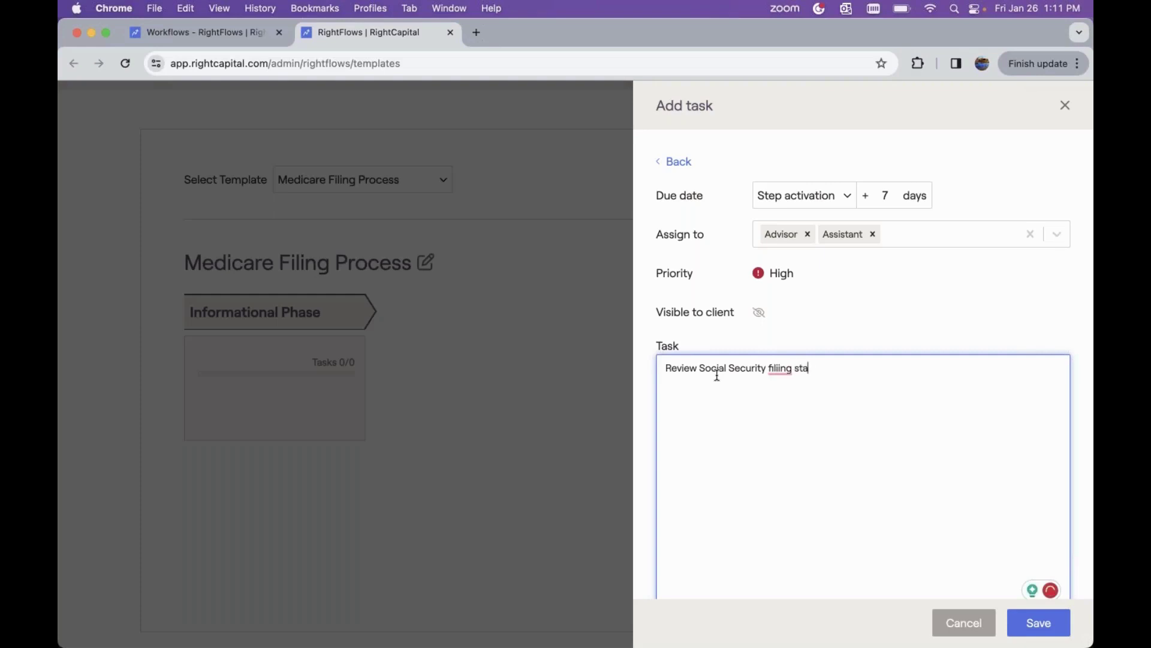
mouse_move(780, 369)
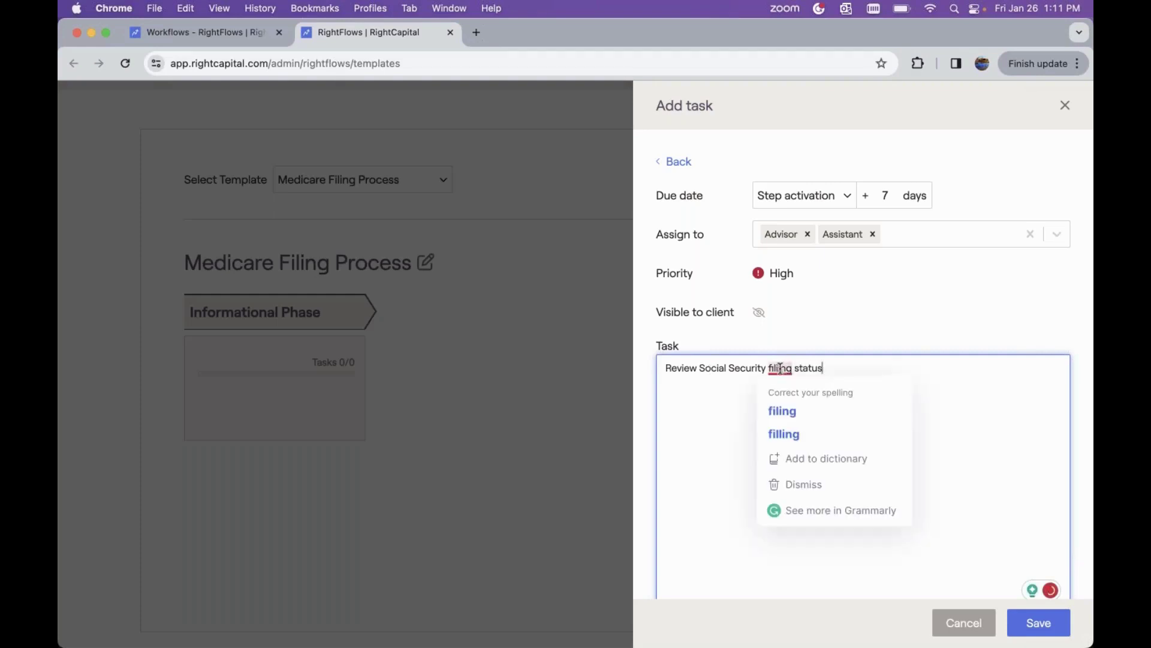
click(781, 406)
click(1047, 624)
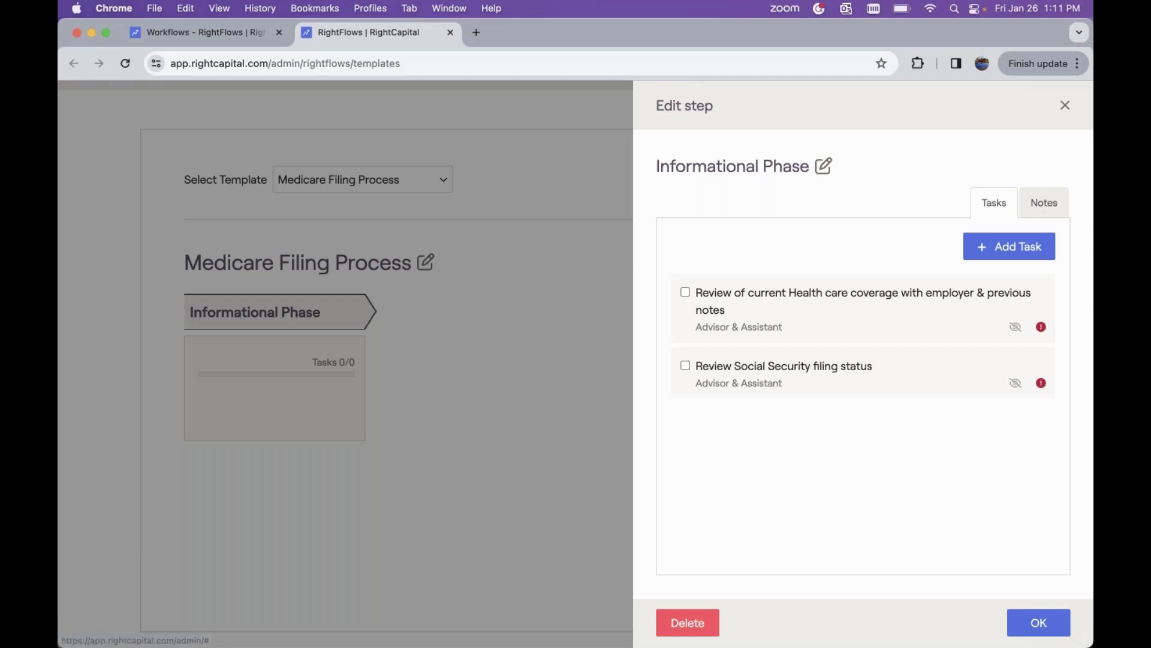
Add a step note on how employer offerings impact the client's Medicare filing, then close Edit step.
click(1026, 207)
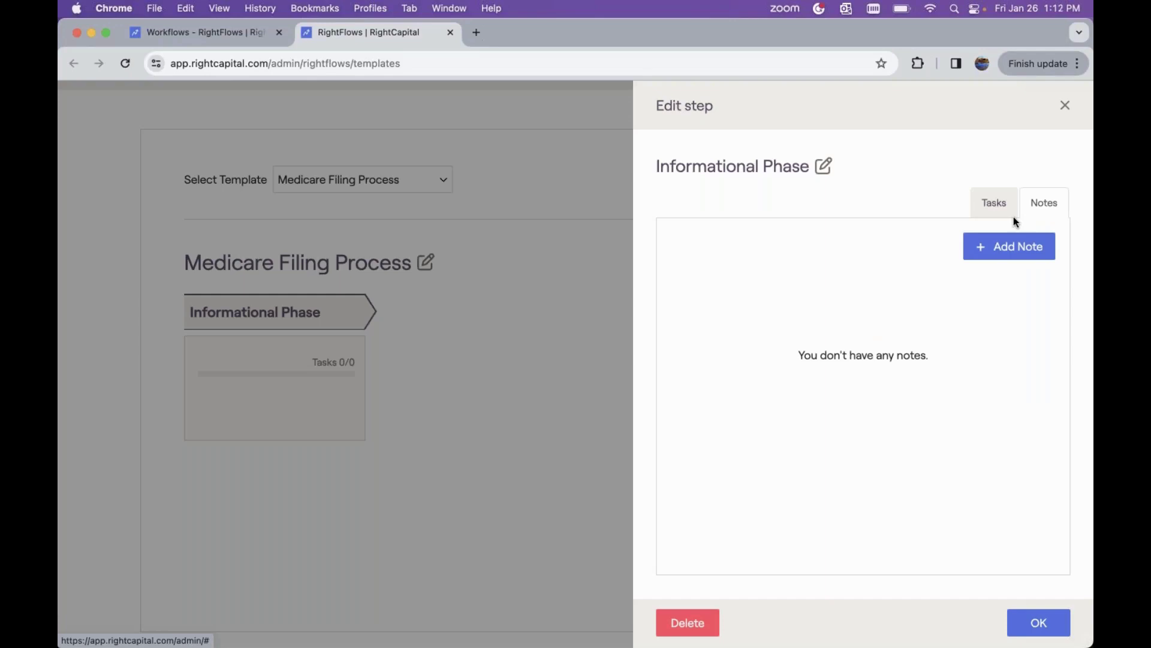
click(1004, 253)
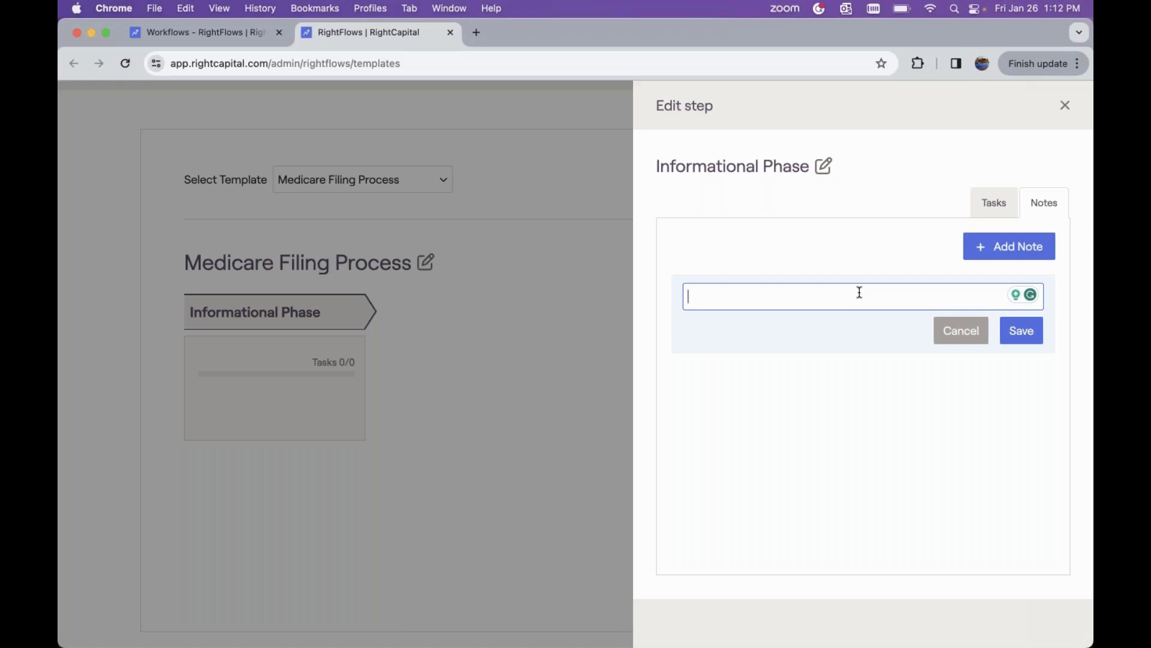
text(Ensure that we are reviewing the)
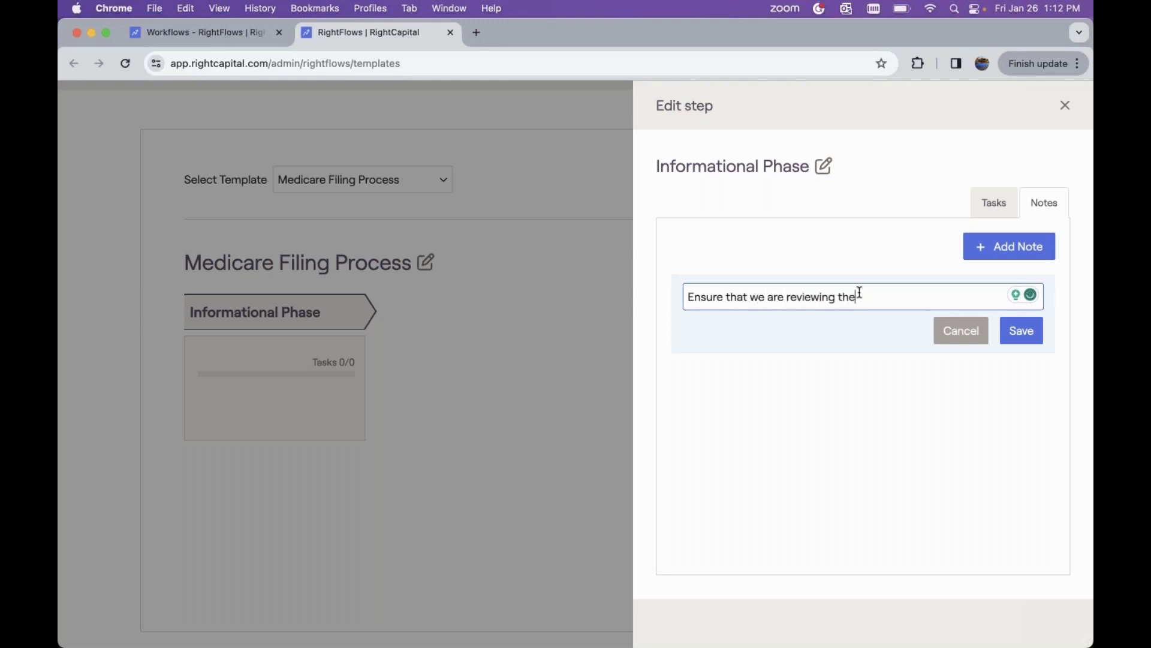
text(ir particular employ)
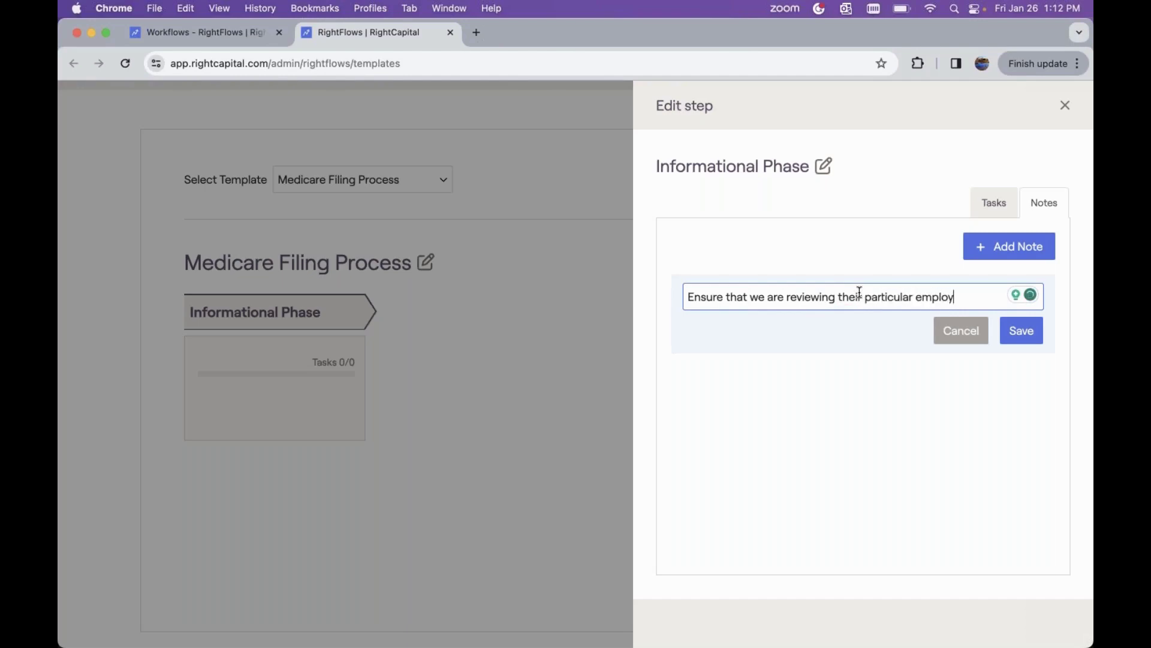
text(er offerings )
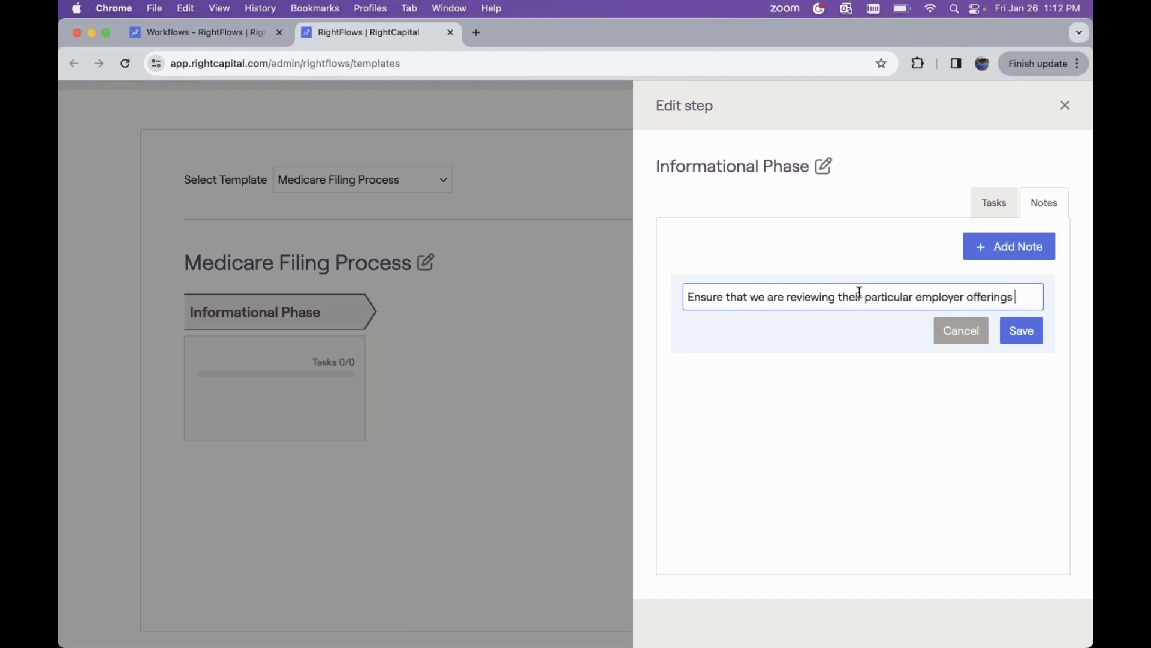
text(and how that imma)
key(BackSpace)
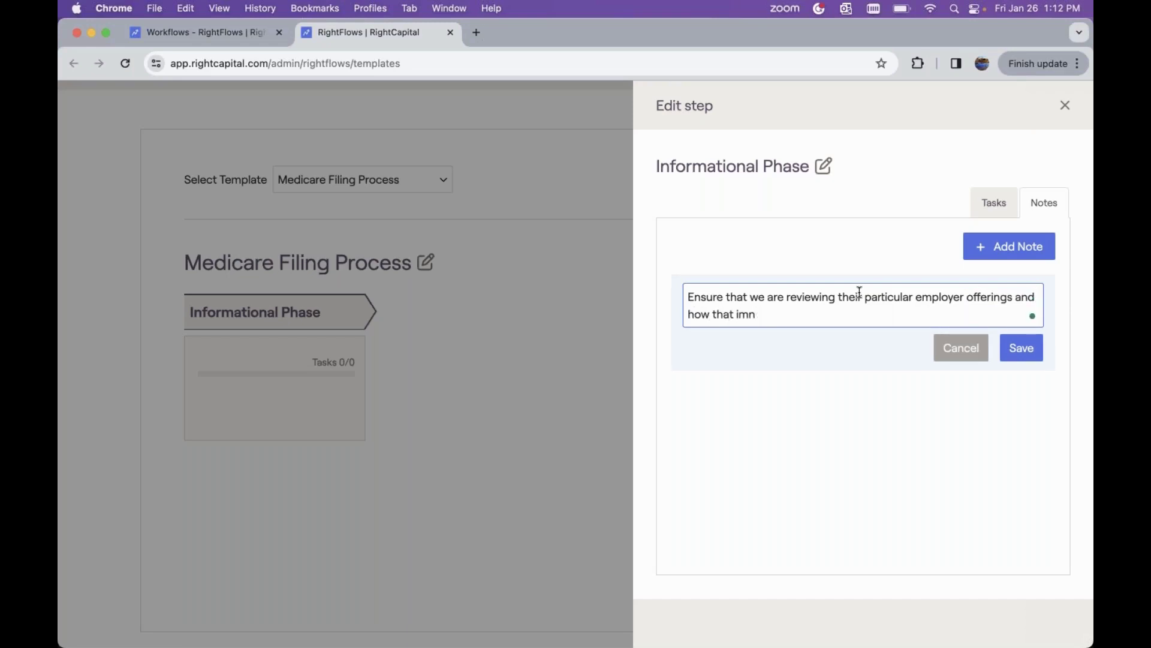
key(BackSpace)
text(pacts Medicare filing f)
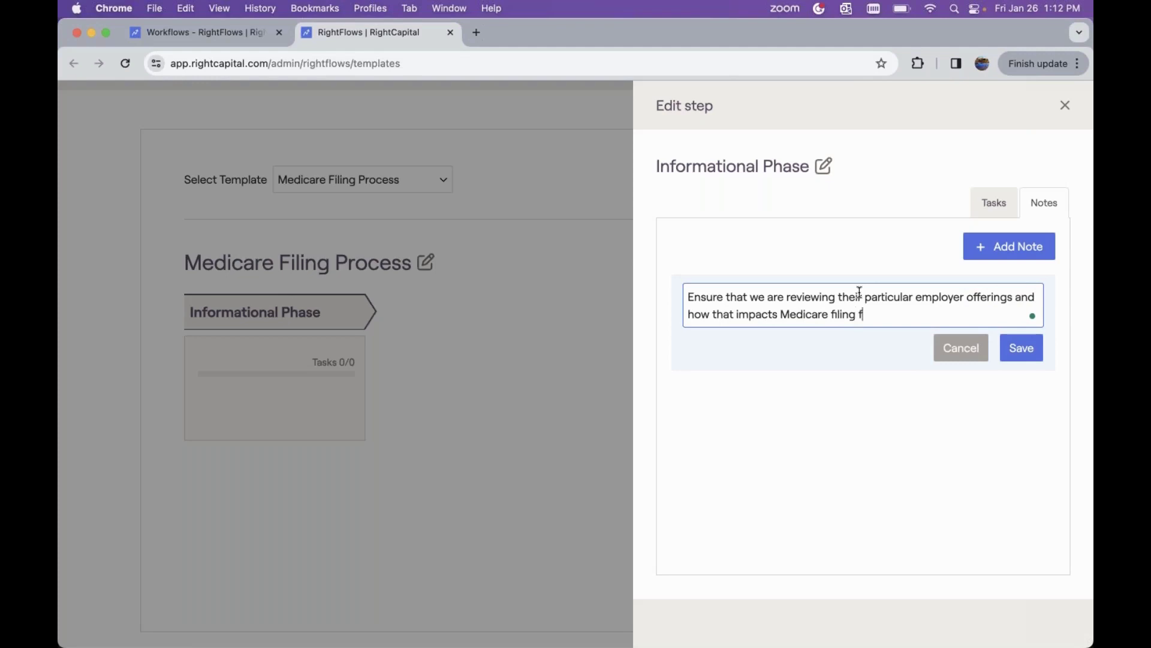
text(or the client)
click(1022, 349)
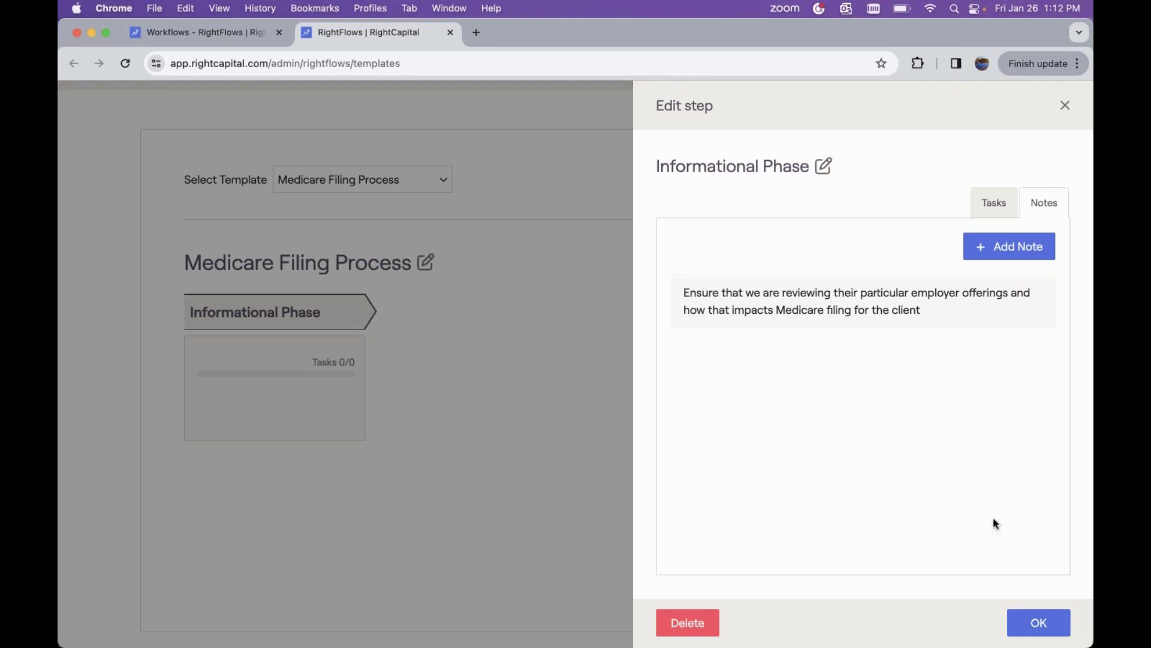
click(1037, 623)
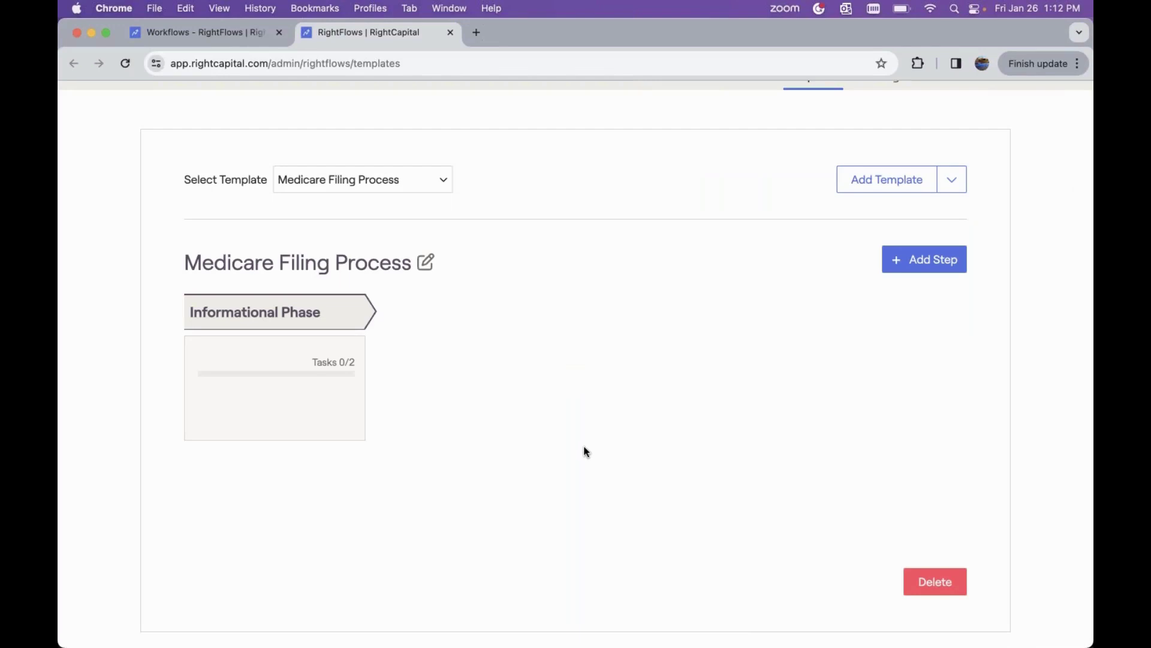
Add a second step named 'Action Plan for Filing'.
click(912, 260)
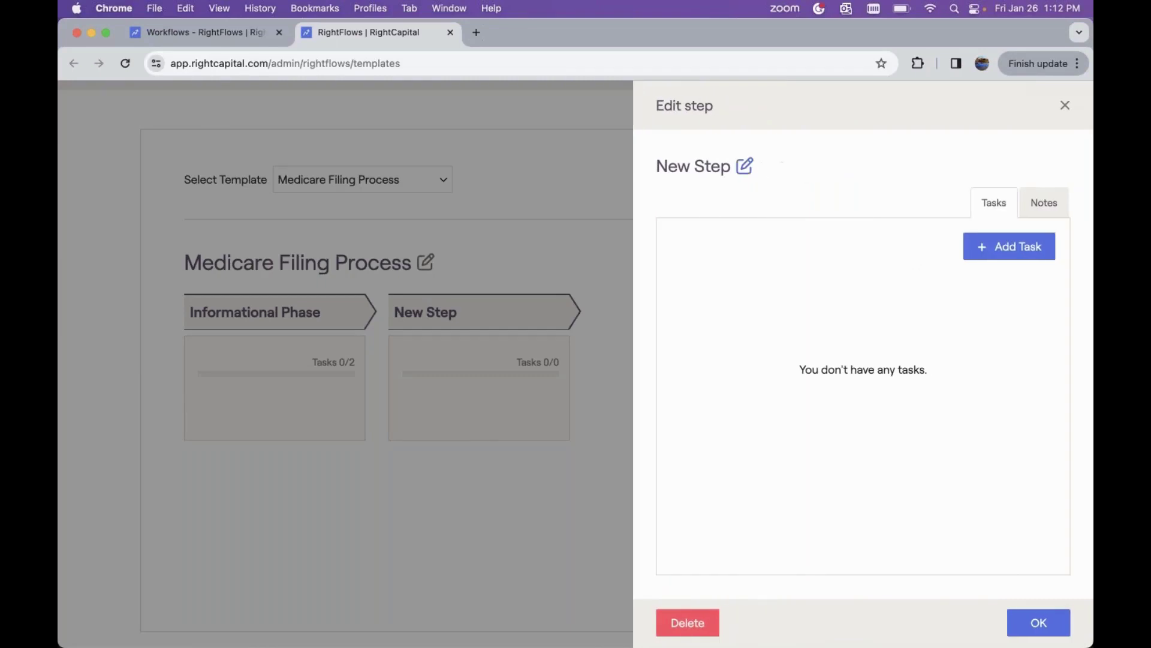
click(745, 166)
triple_click(699, 166)
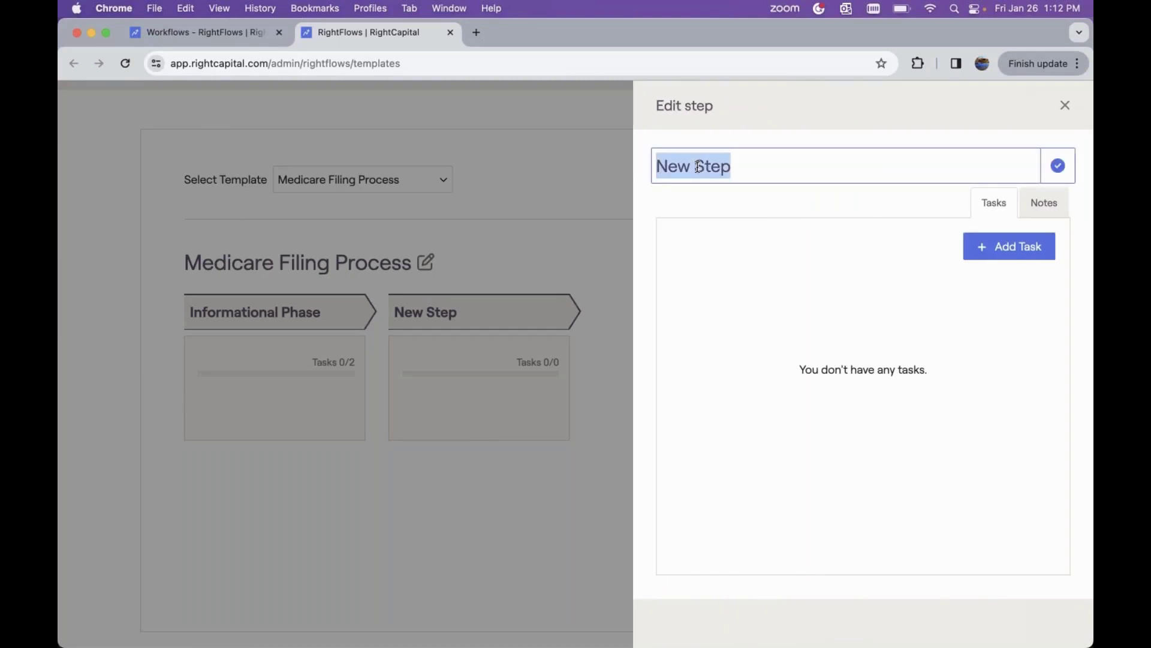
text(Actio)
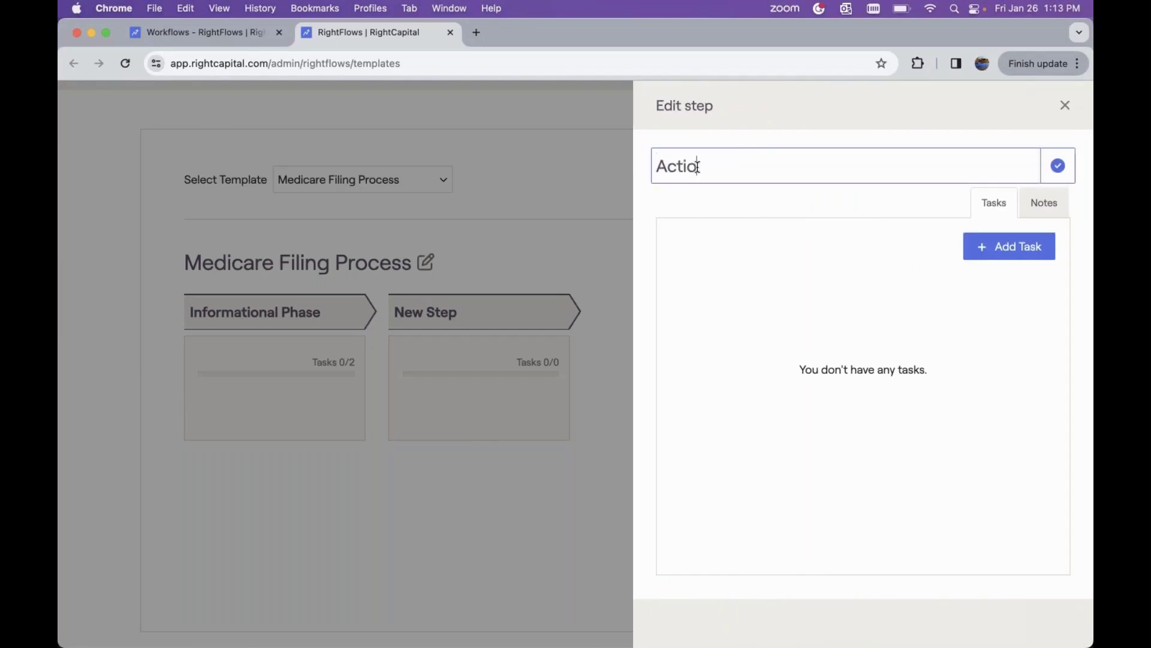
text(n Plan for Filing)
click(1056, 170)
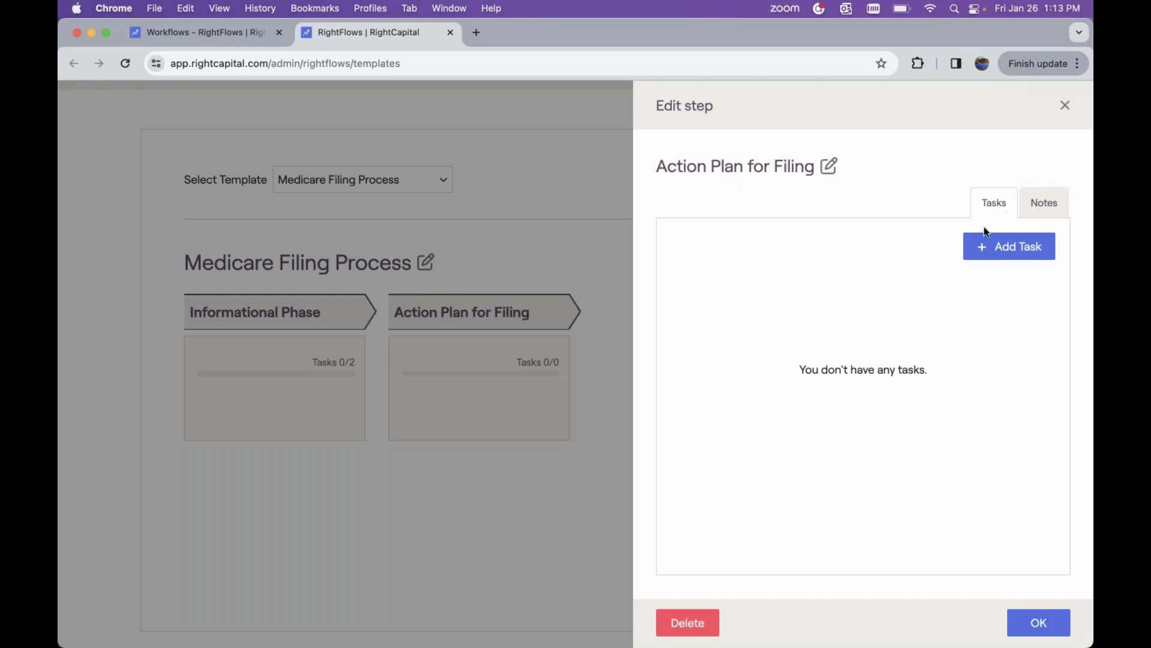
click(983, 247)
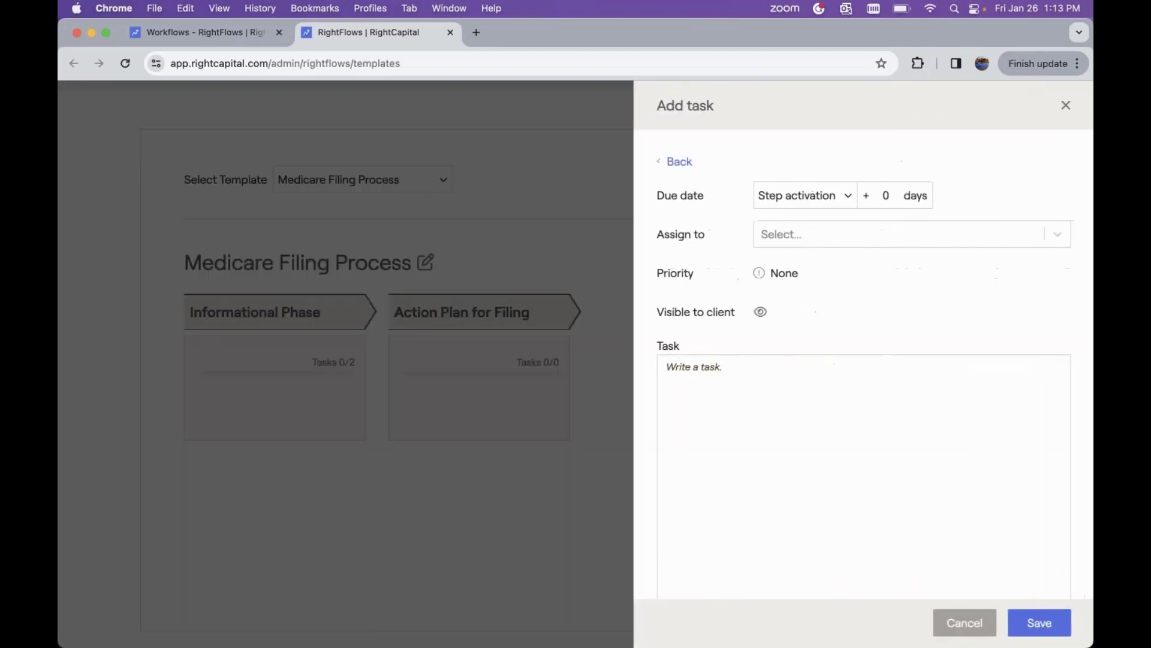
Save a 14-day, High-priority Client and Co-client task to schedule a Medicare options call via Calendarlink.com.
click(880, 196)
text(14)
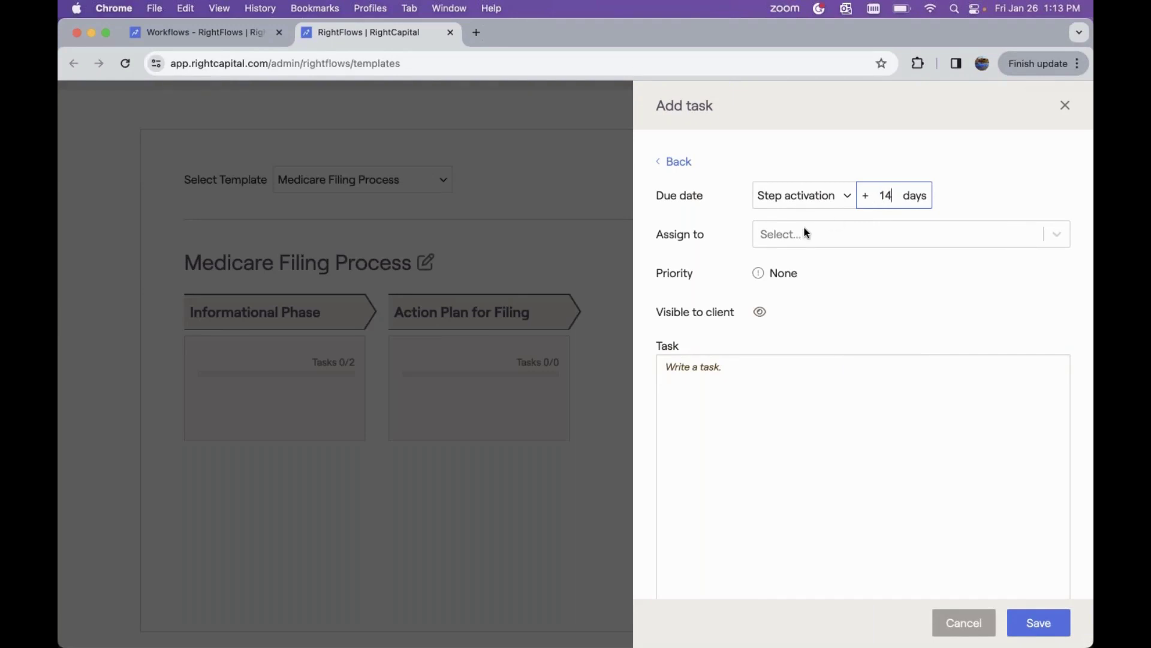
click(788, 240)
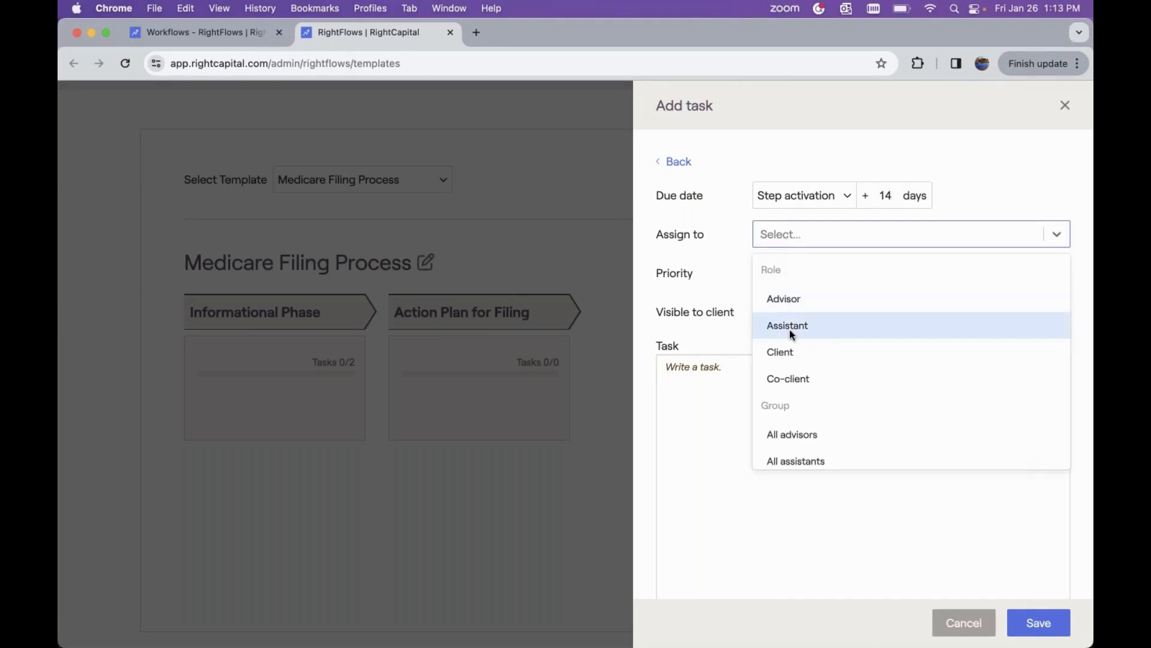
click(791, 352)
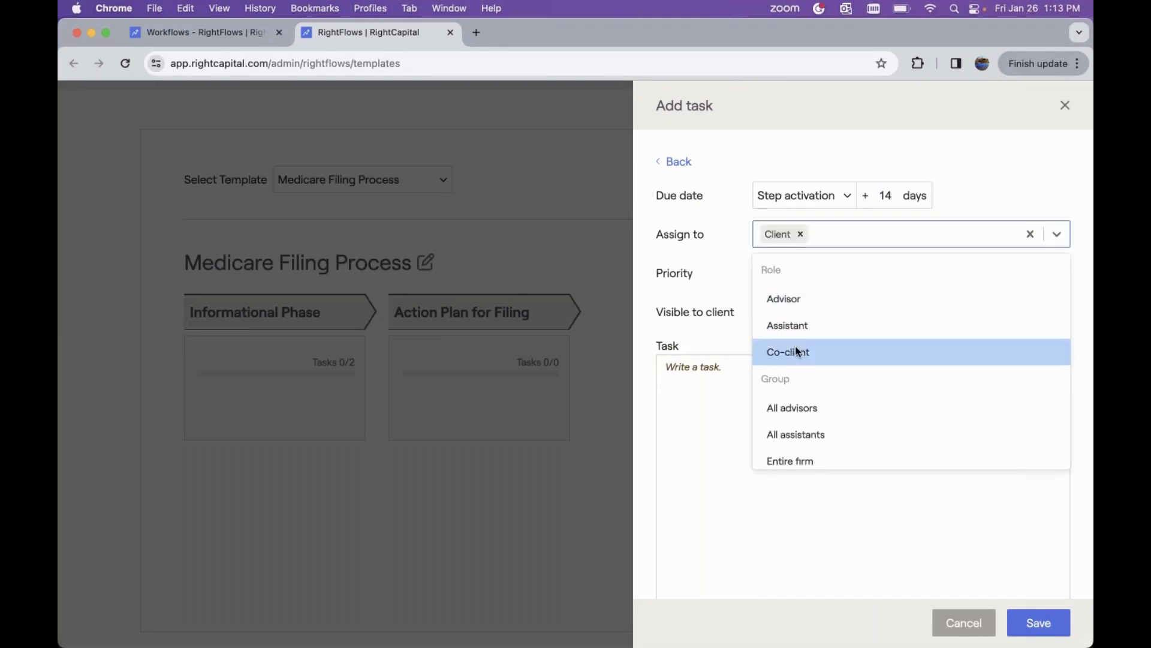
click(795, 352)
click(746, 277)
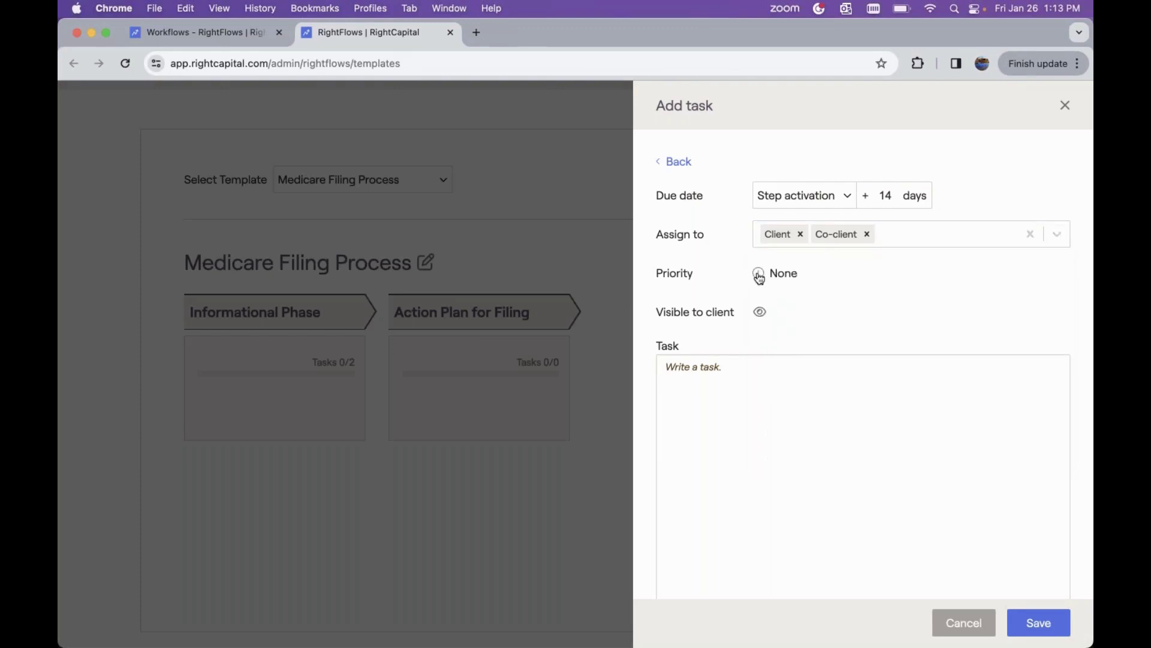
click(758, 274)
click(712, 376)
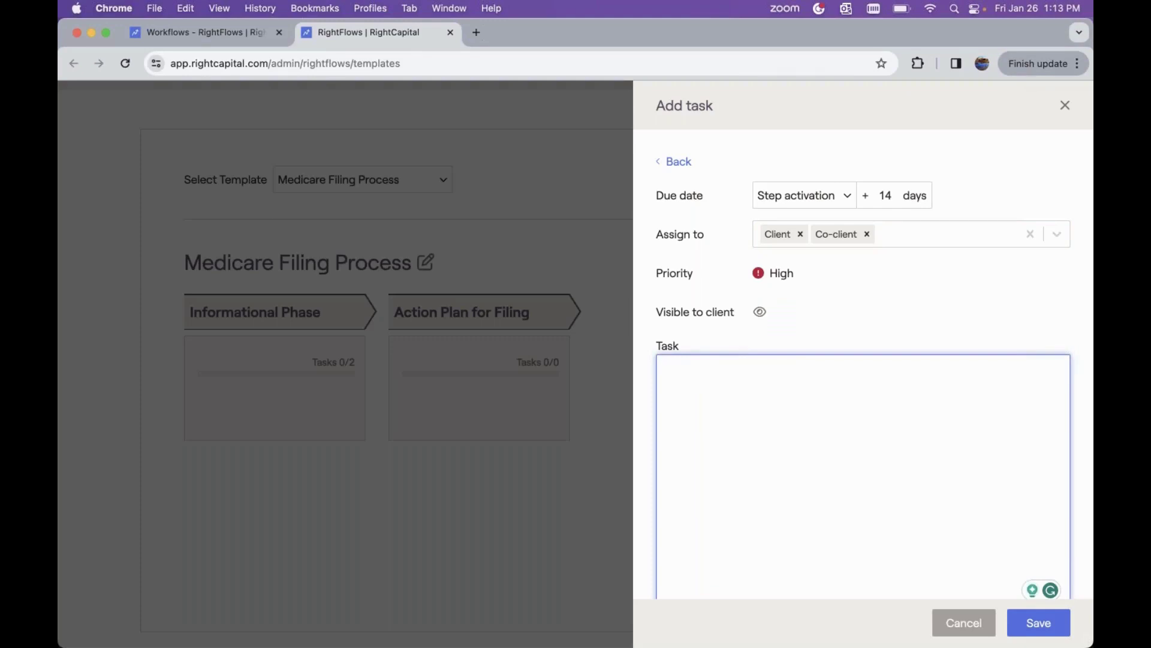
text(Let's schedule a call to)
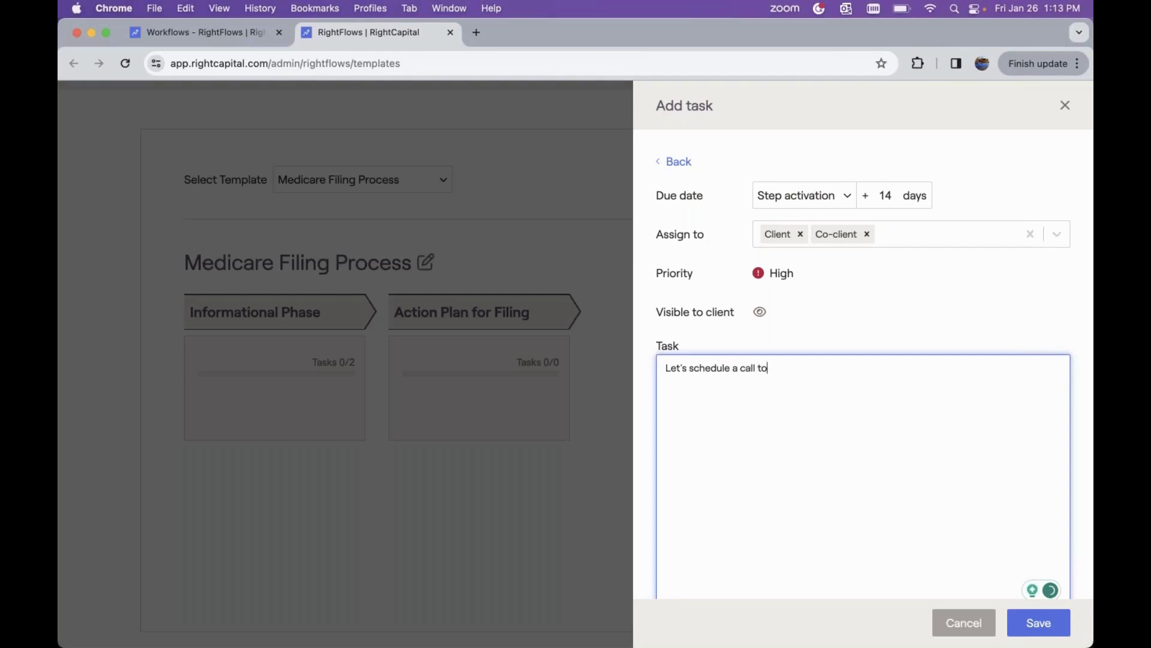
text( review Medicare e)
text(iling options)
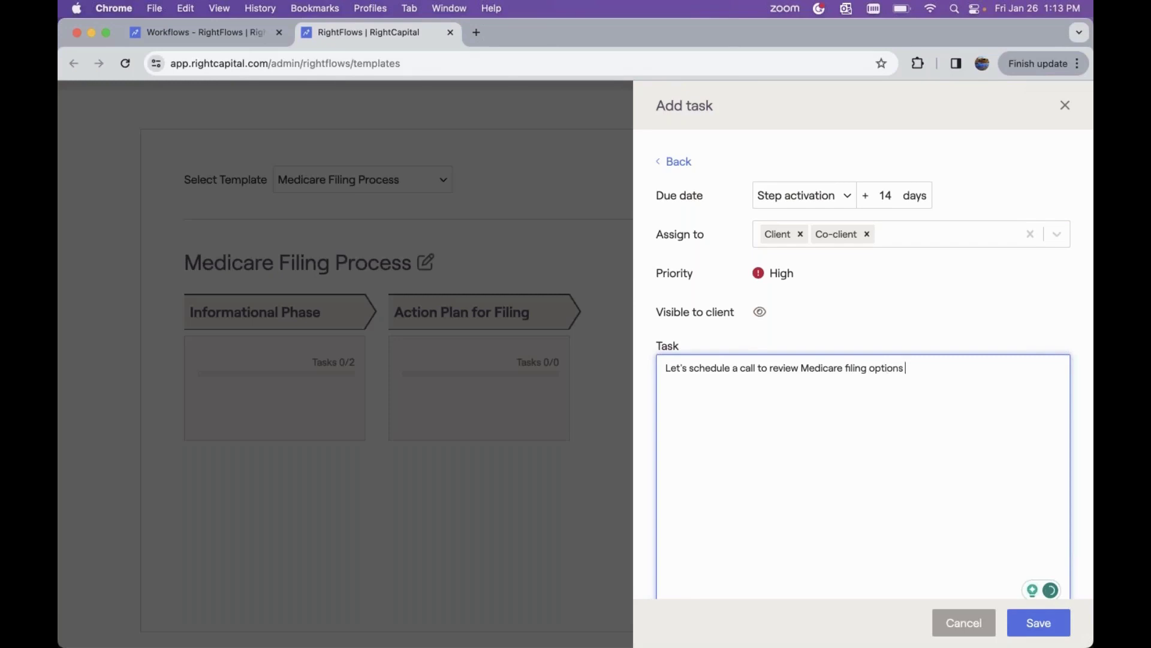
text(: Calendarlink.com)
click(1040, 624)
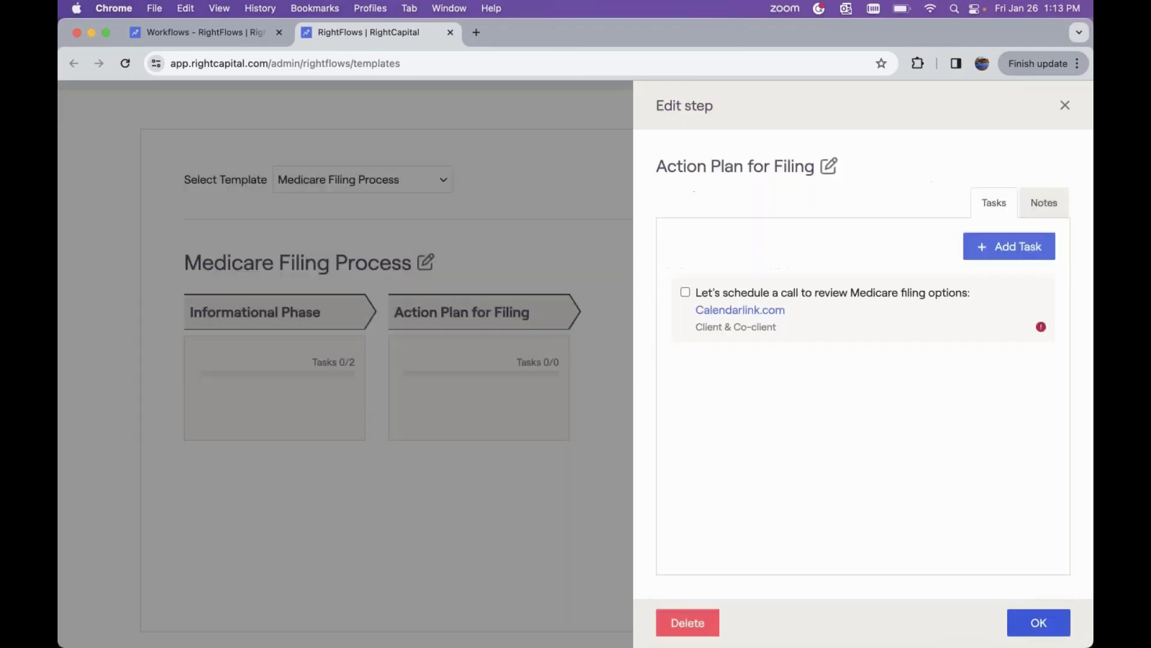
Add another task due 10 days after activation, assigned to Client and Co-client.
click(1012, 255)
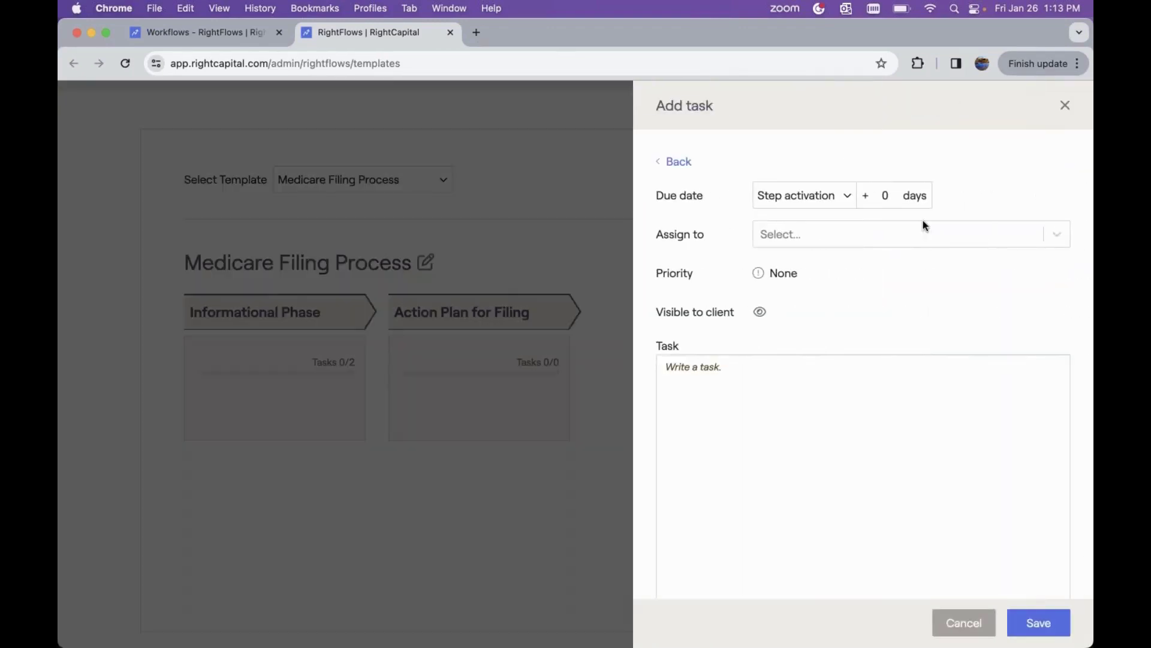
click(879, 193)
key(BackSpace)
text(10)
click(806, 234)
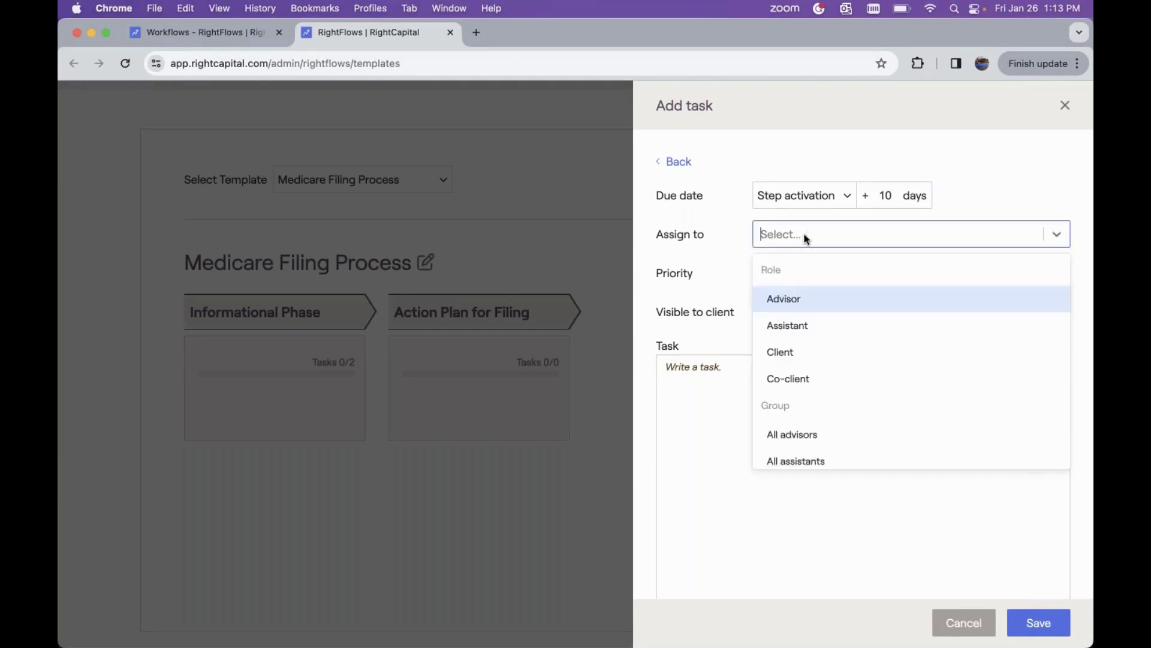
click(802, 353)
click(804, 354)
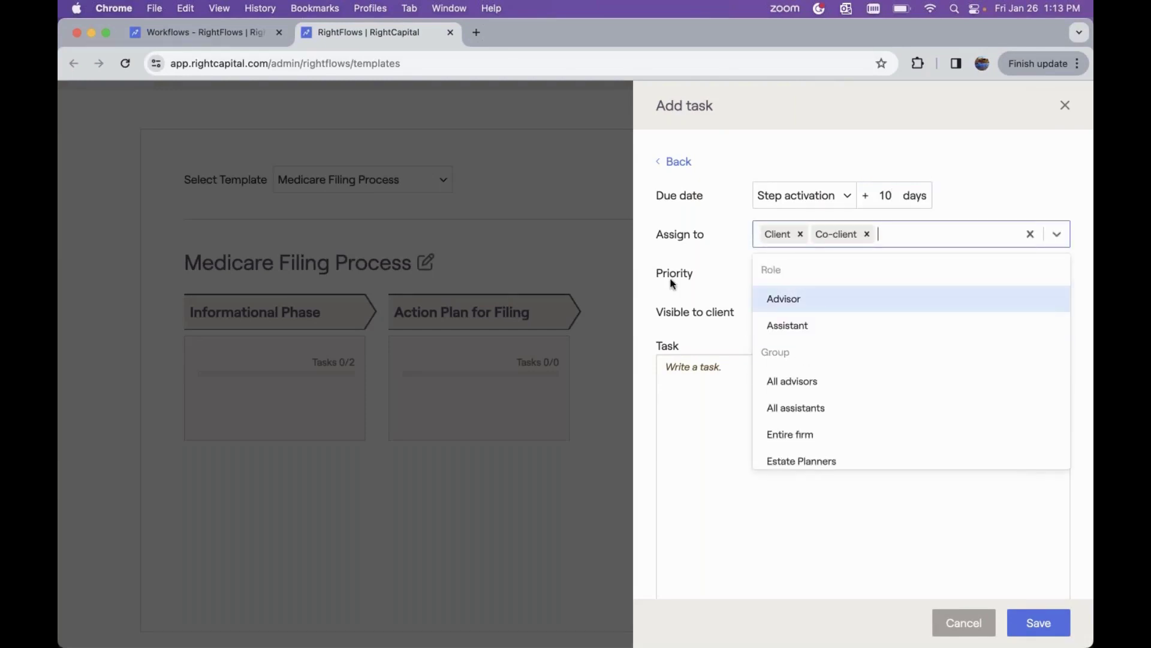
click(672, 278)
Describe it as 'Upload latest health care coverage documents from employer', set High priority, and save.
click(749, 376)
text(U)
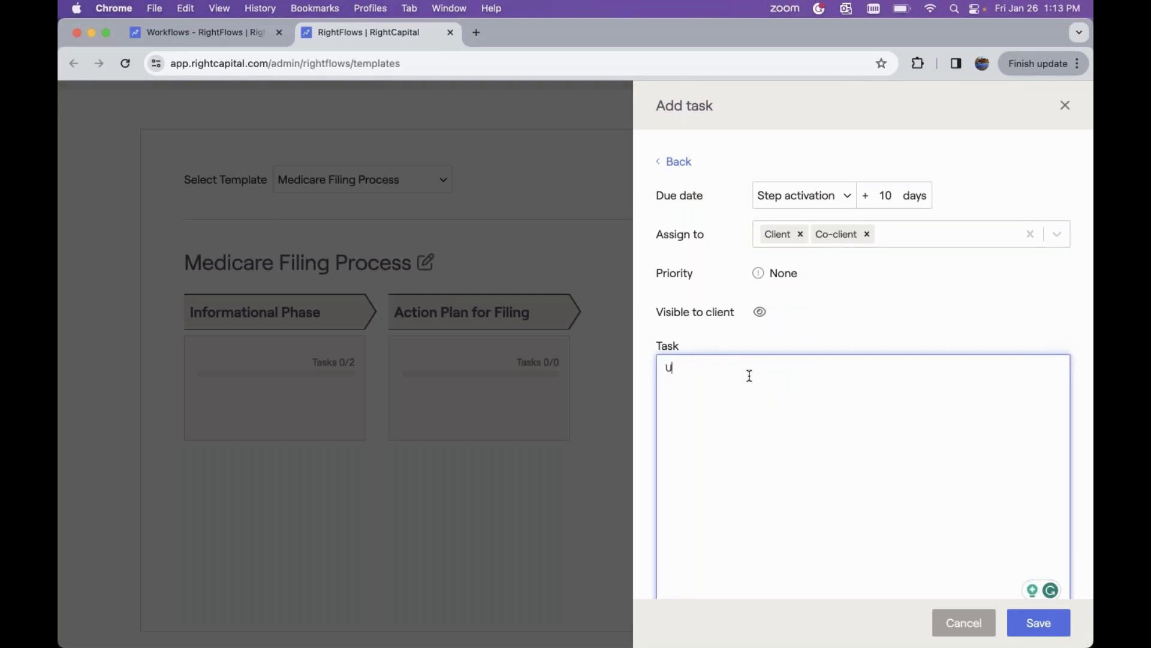
text(pload latest health ca)
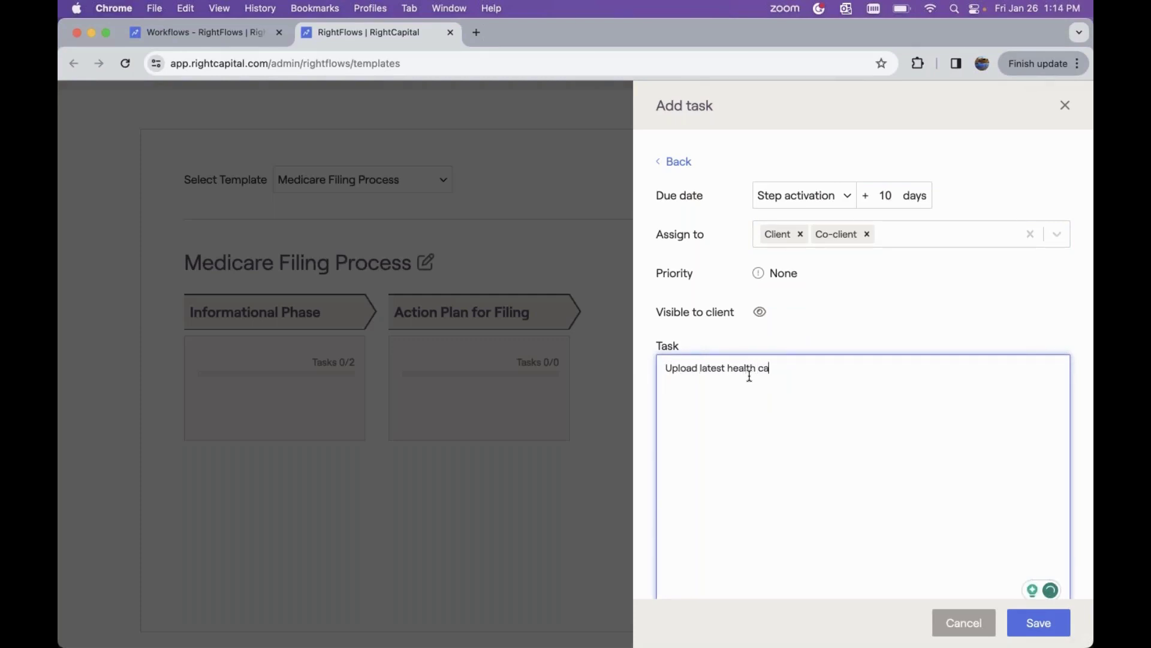
text(re coverage docuemtns)
key(BackSpace)
key(BackSpace)
key(BackSpace)
key(BackSpace)
key(BackSpace)
text(ments from employer)
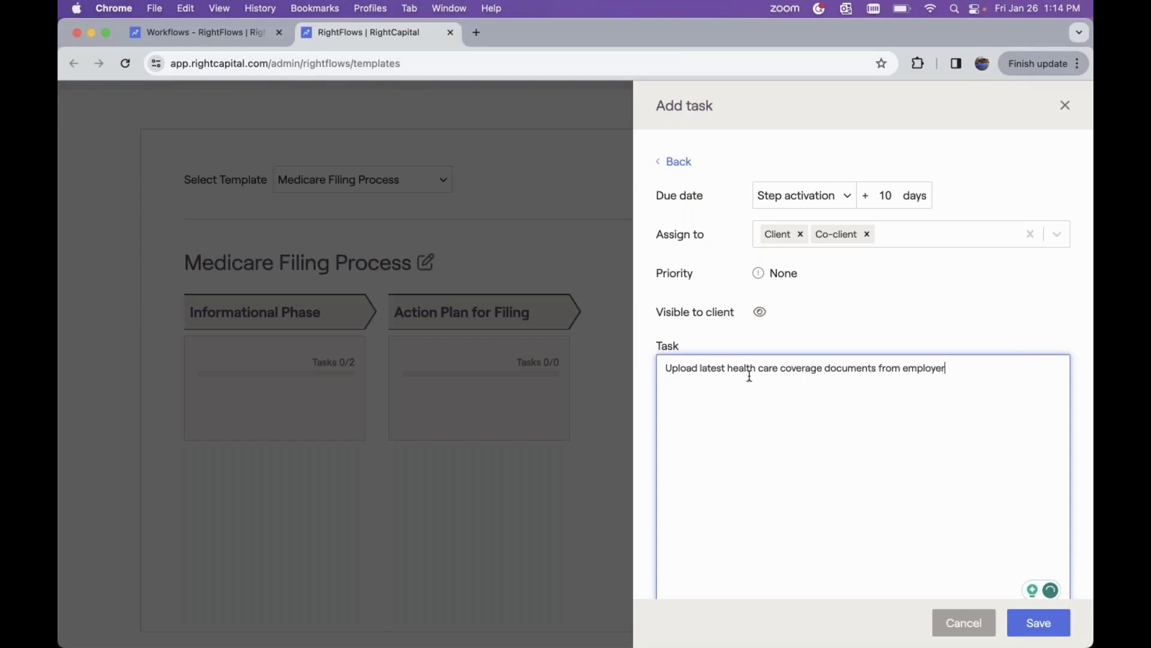
click(764, 277)
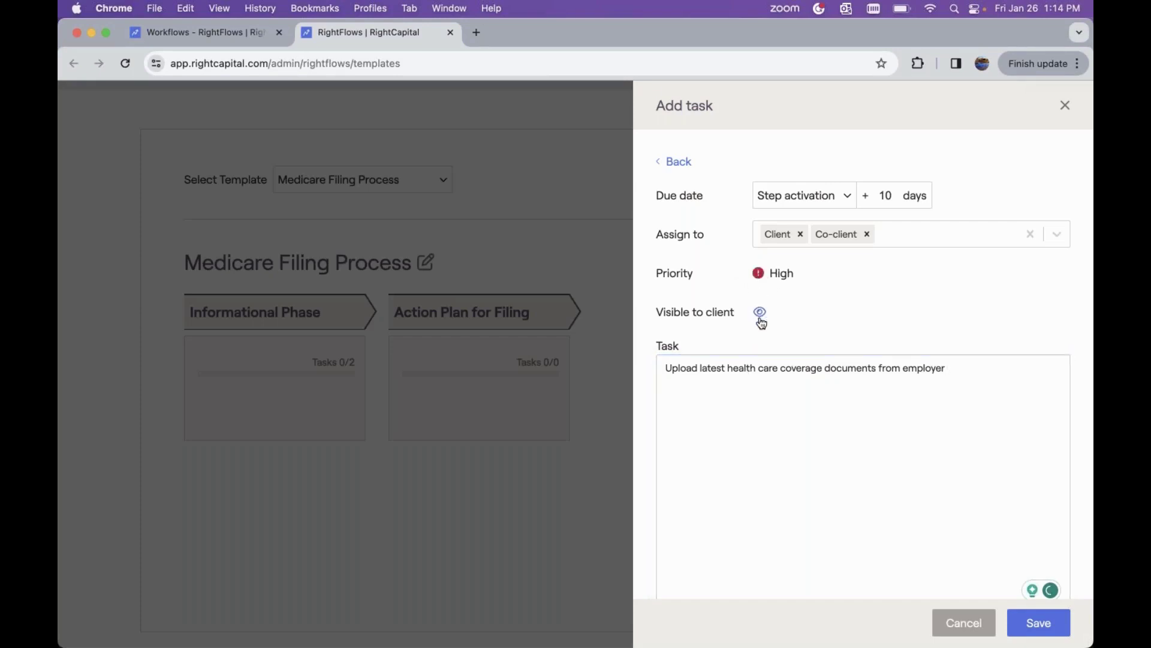
click(1040, 623)
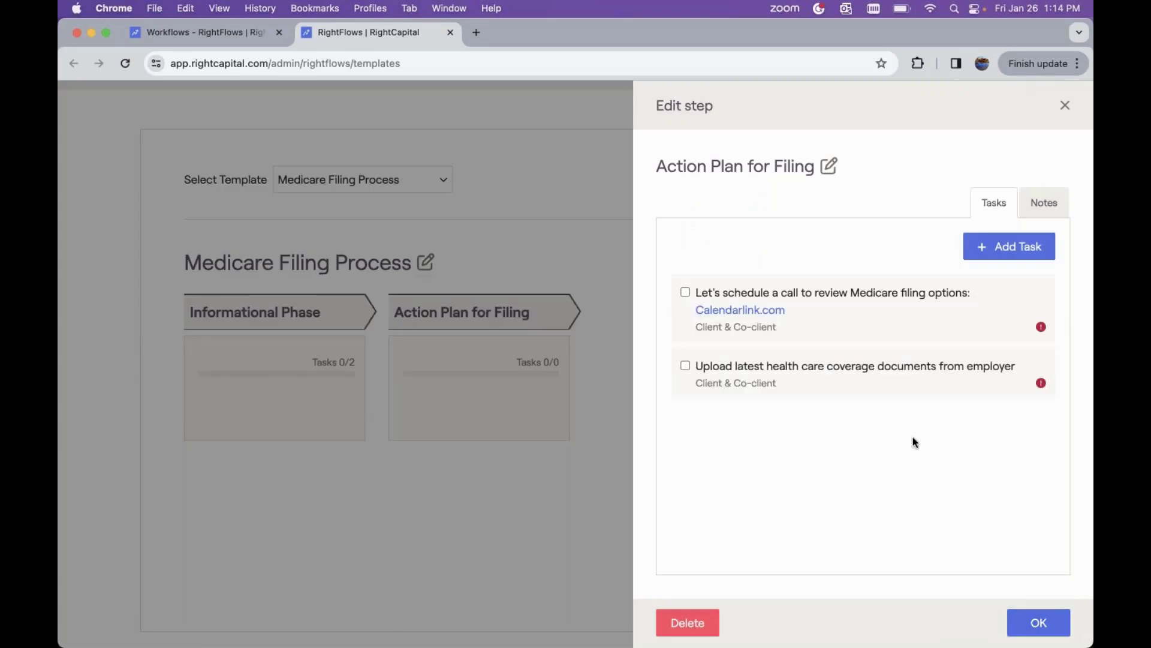
Add a 'Review Medicare module' task for Client and Co-client, due in 10 days.
click(989, 242)
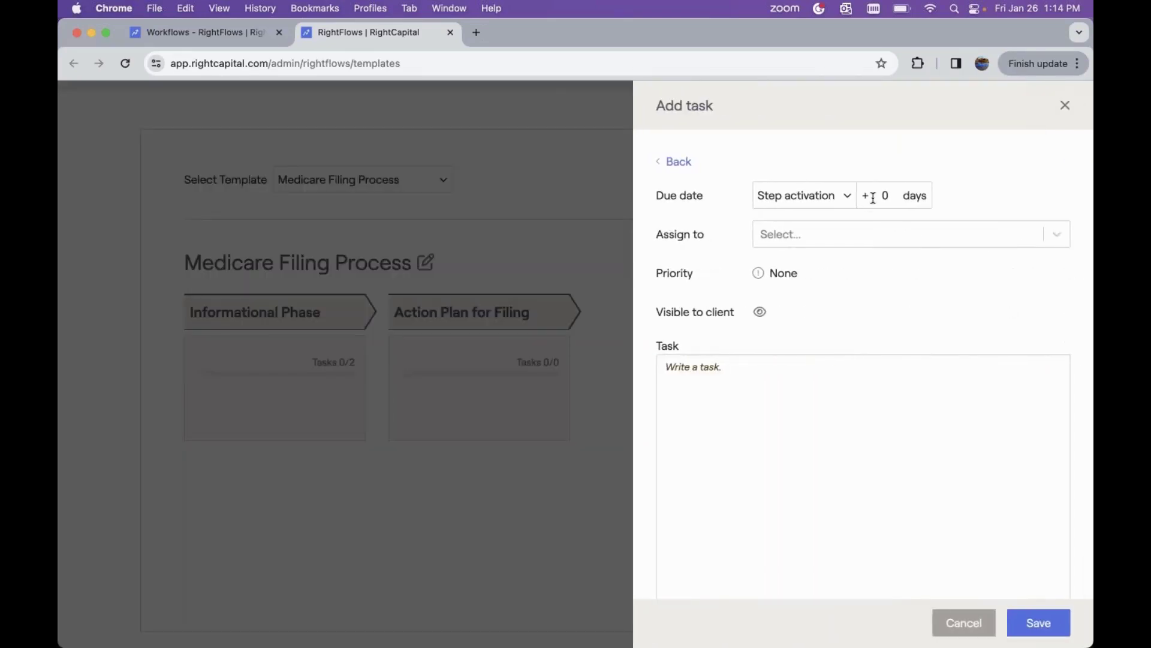
click(874, 198)
key(BackSpace)
text(10)
click(822, 234)
click(787, 362)
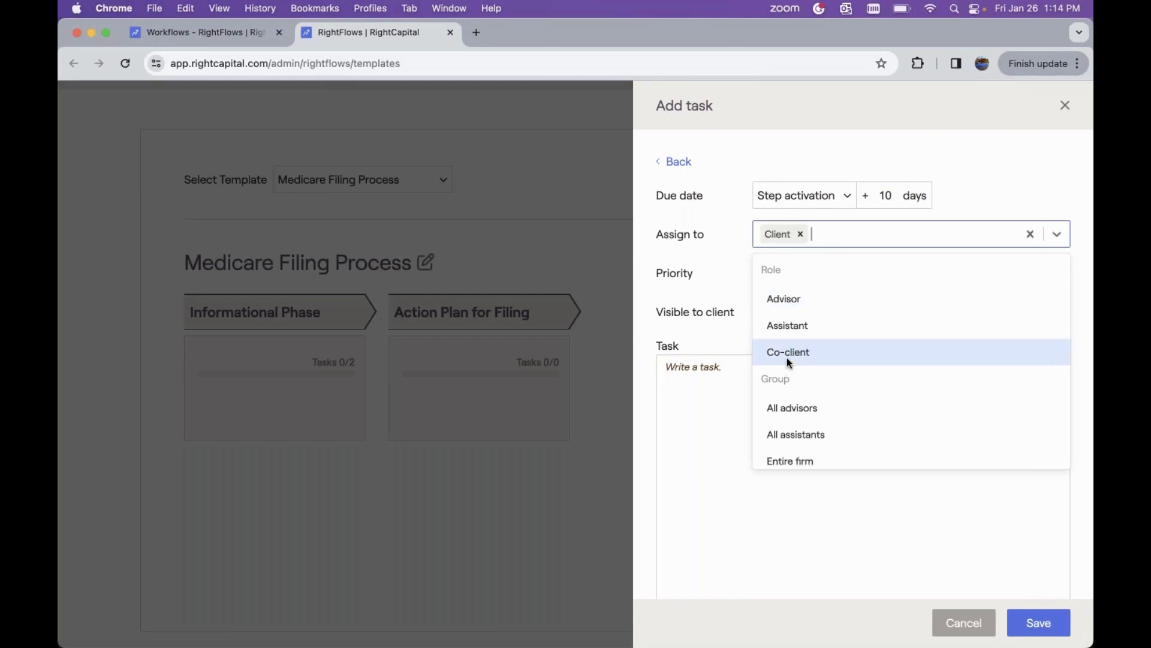
click(787, 357)
click(701, 395)
text(Review Ma)
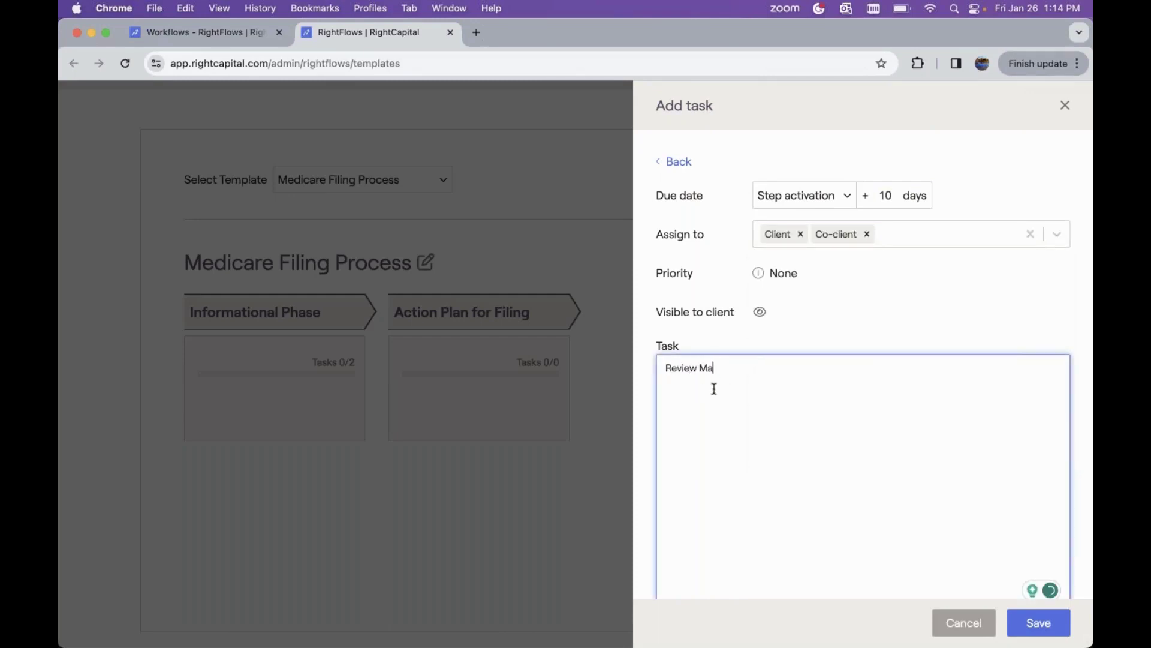
key(BackSpace)
text(edicare module)
click(1031, 630)
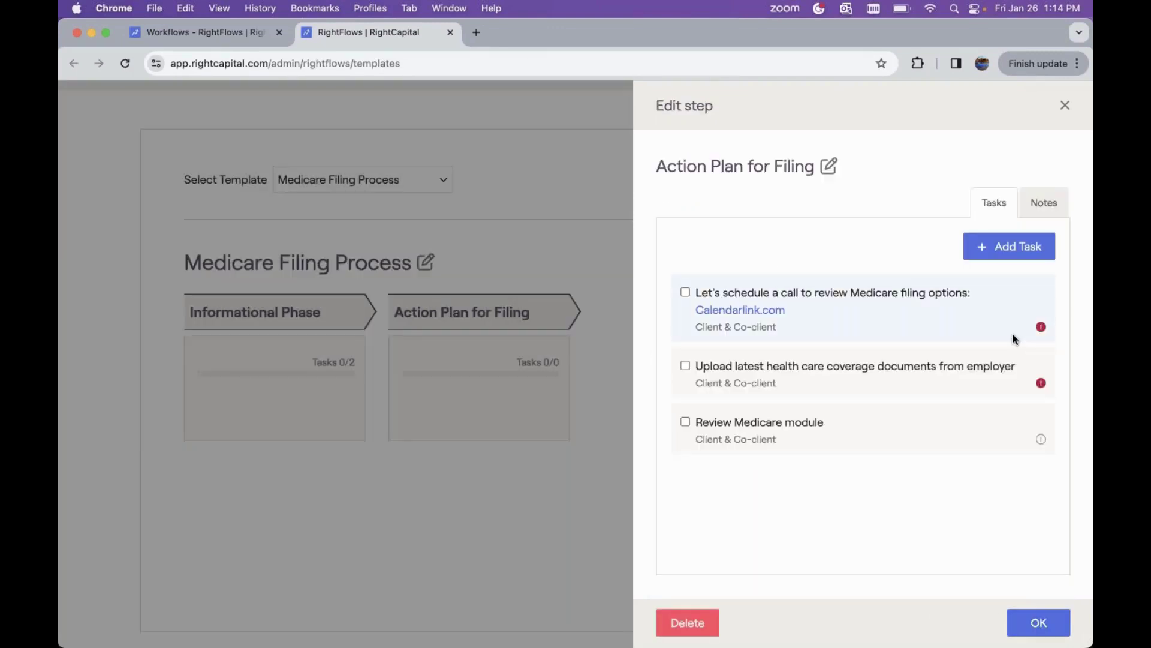
Add an 8-day Advisor and Assistant task: 'Reminder to grant the client access to the Medicare tab'.
click(1003, 252)
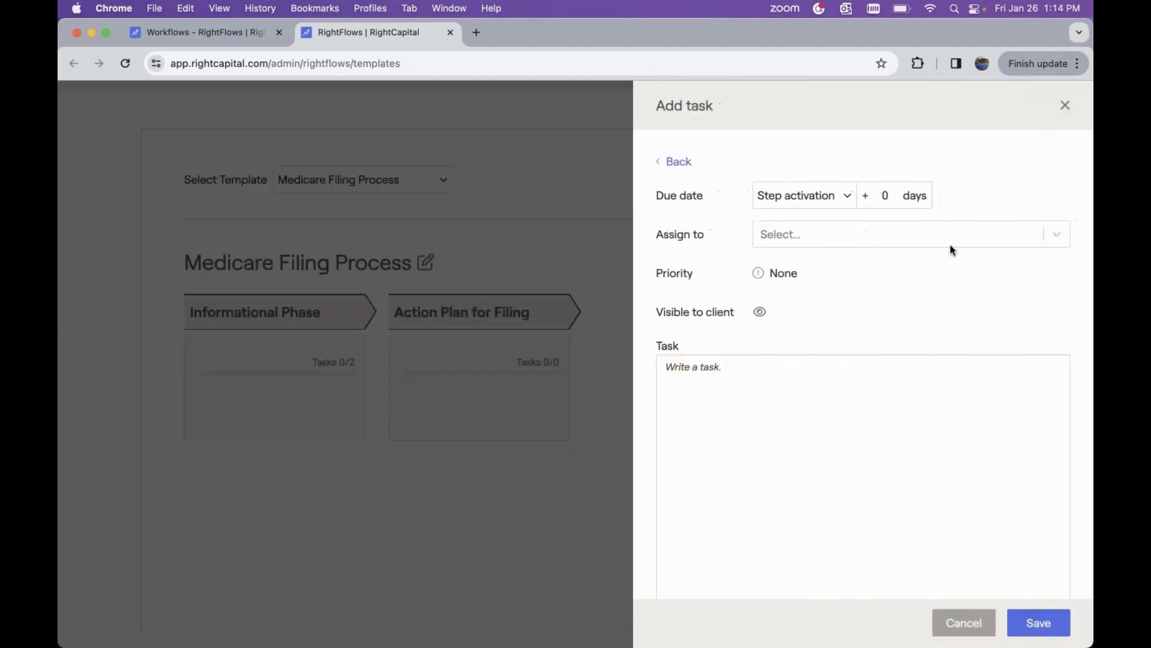
click(877, 192)
key(BackSpace)
text(8)
click(814, 239)
click(801, 304)
click(801, 303)
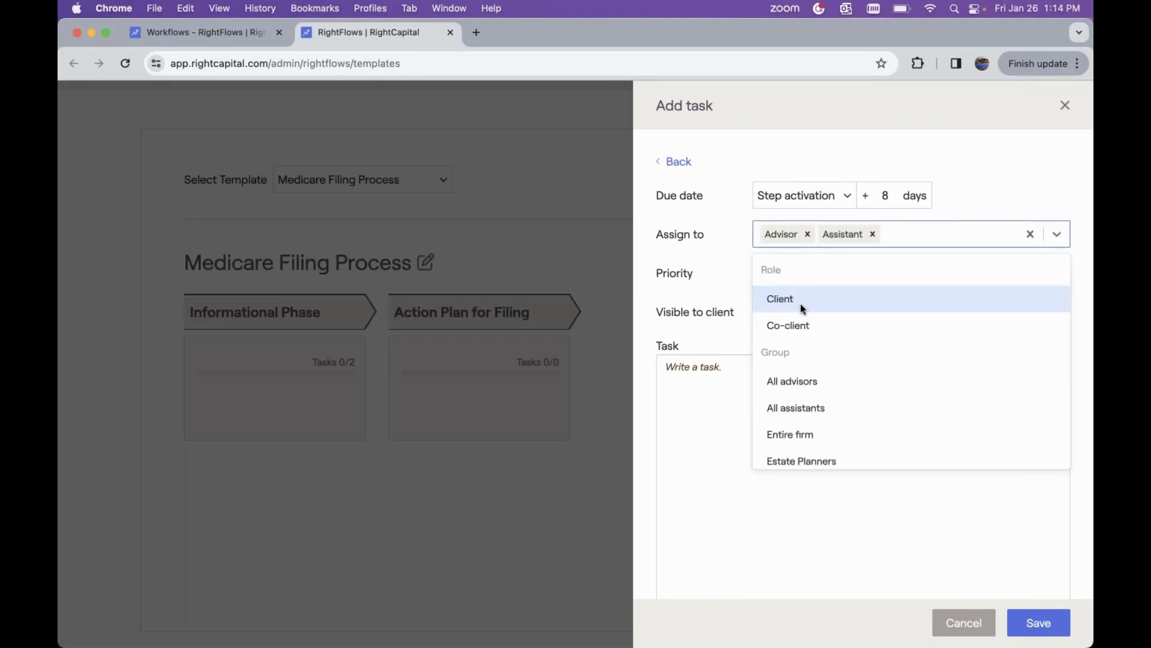
click(695, 292)
click(743, 367)
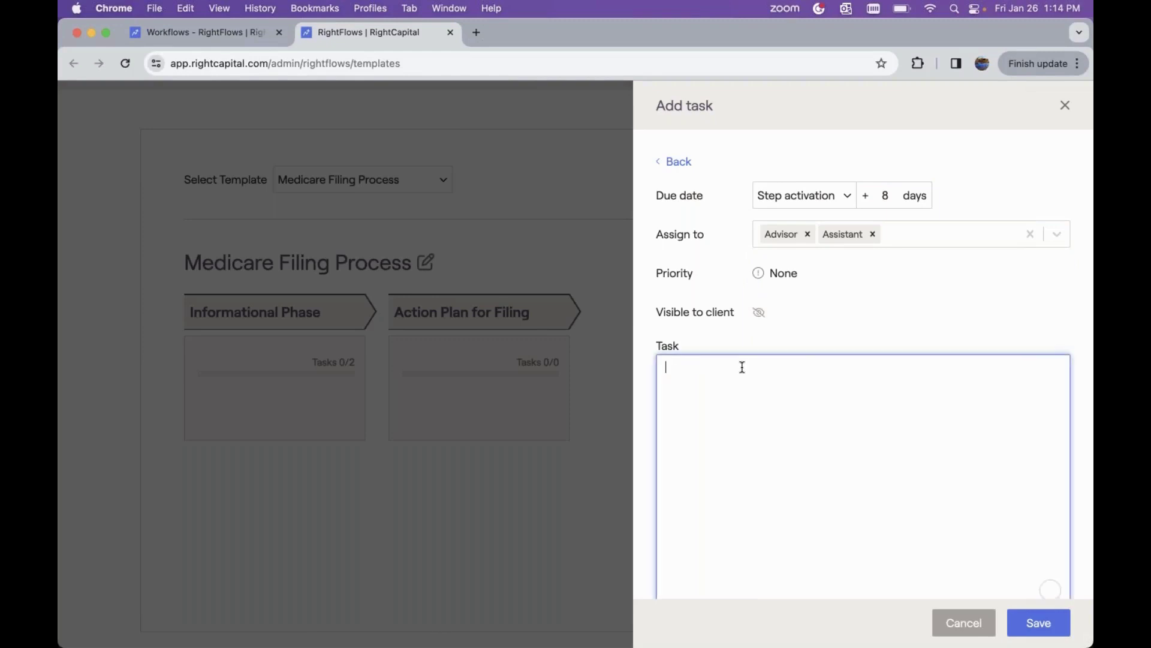
text(Reminder to)
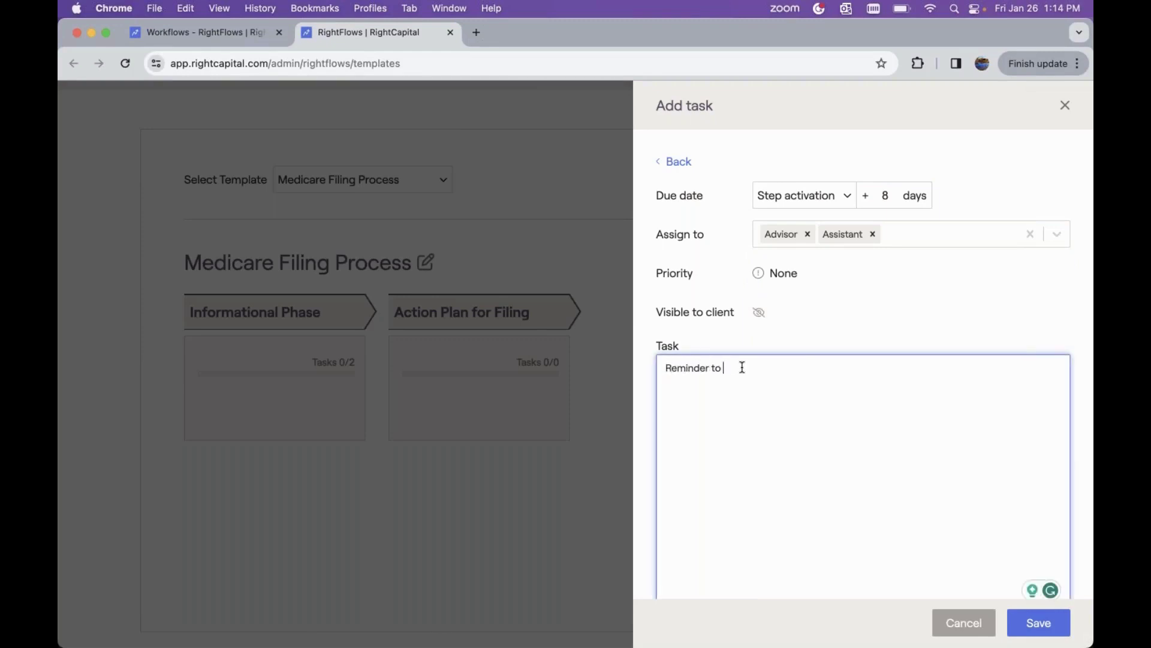
text( grant the client access to the)
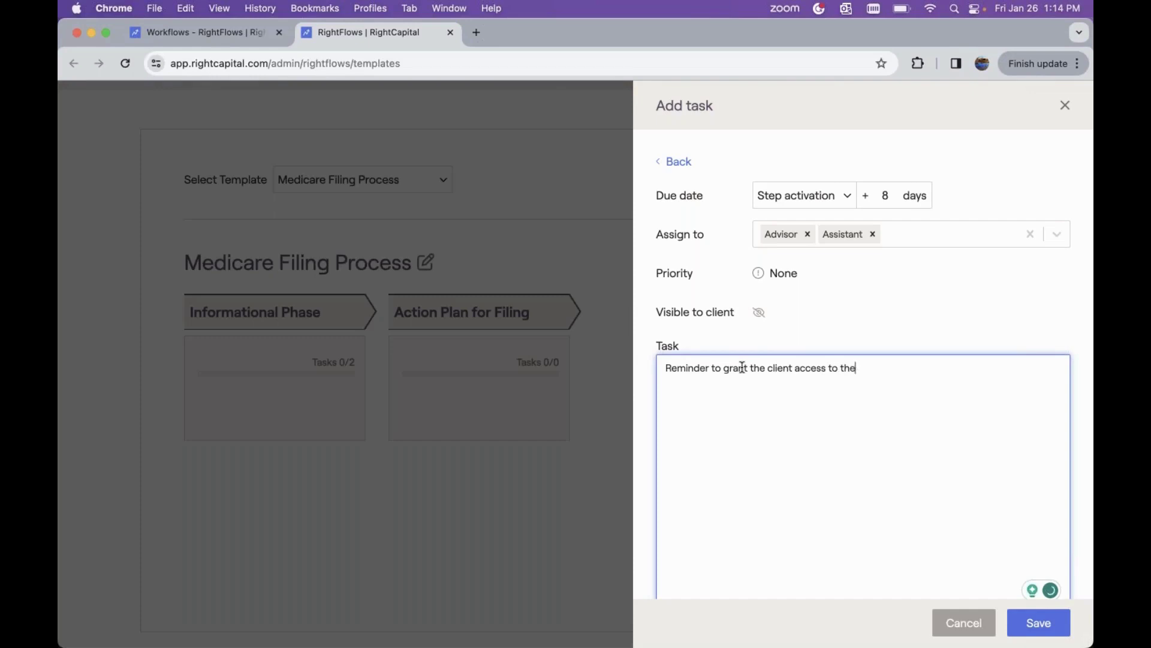
text( Medicare tab)
click(1030, 627)
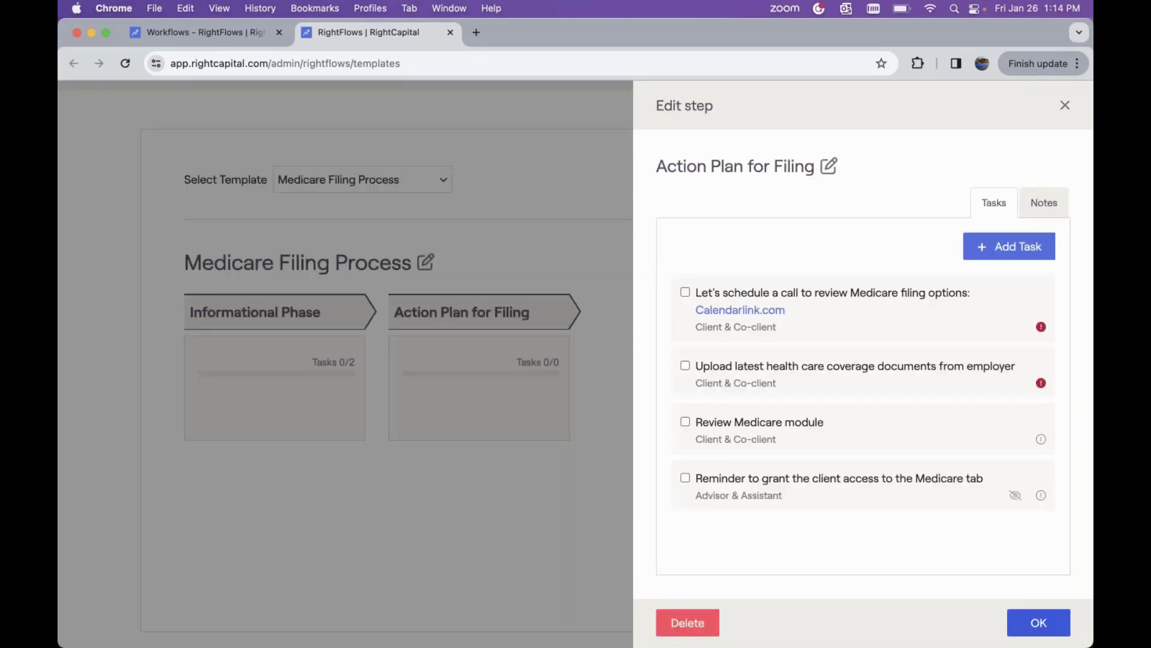
Review the step's notes and confirm the Action Plan for Filing step edits.
click(1031, 203)
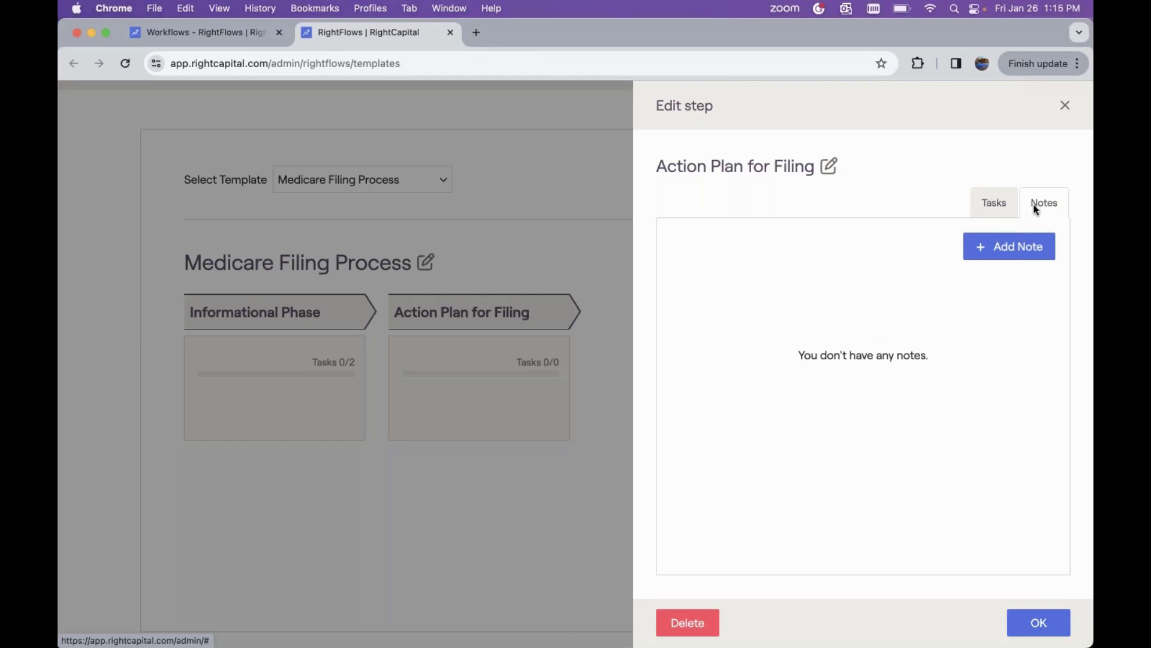
click(1038, 622)
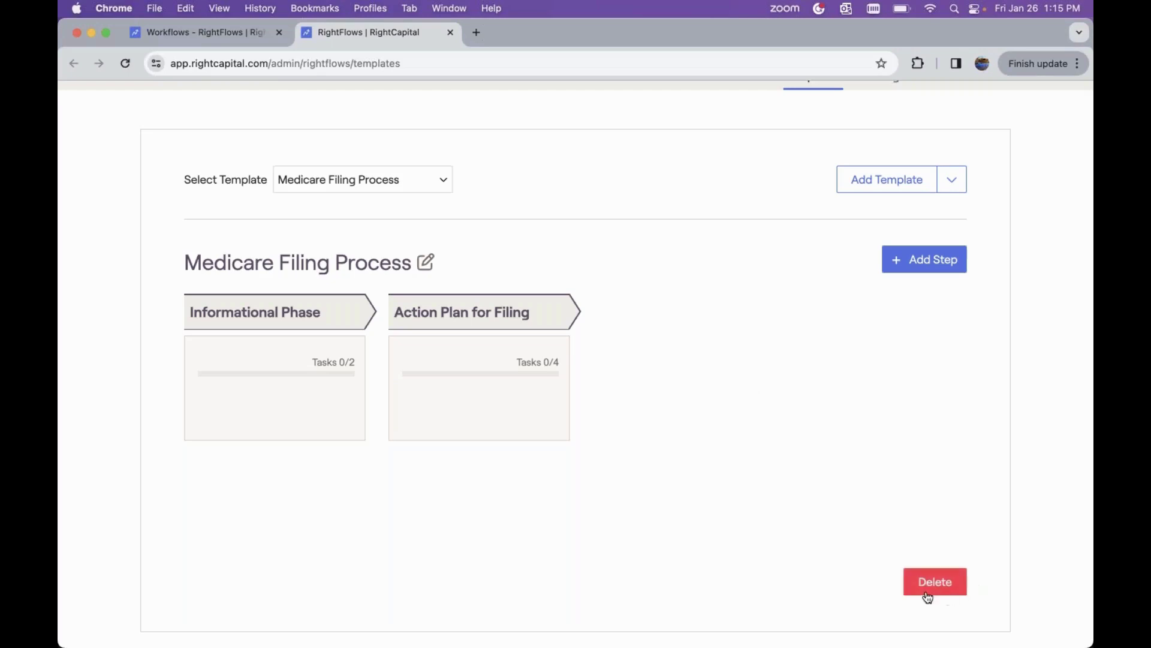
Switch to the New client workflow template and inspect the Prospect/referral step's tasks.
click(345, 180)
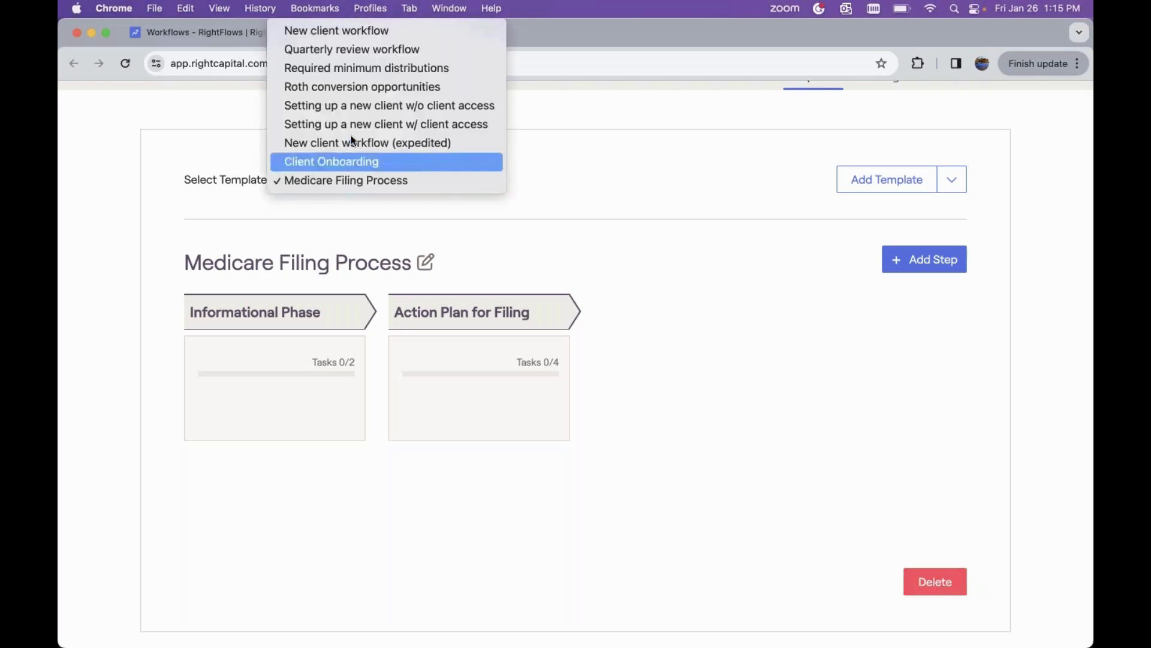
click(356, 30)
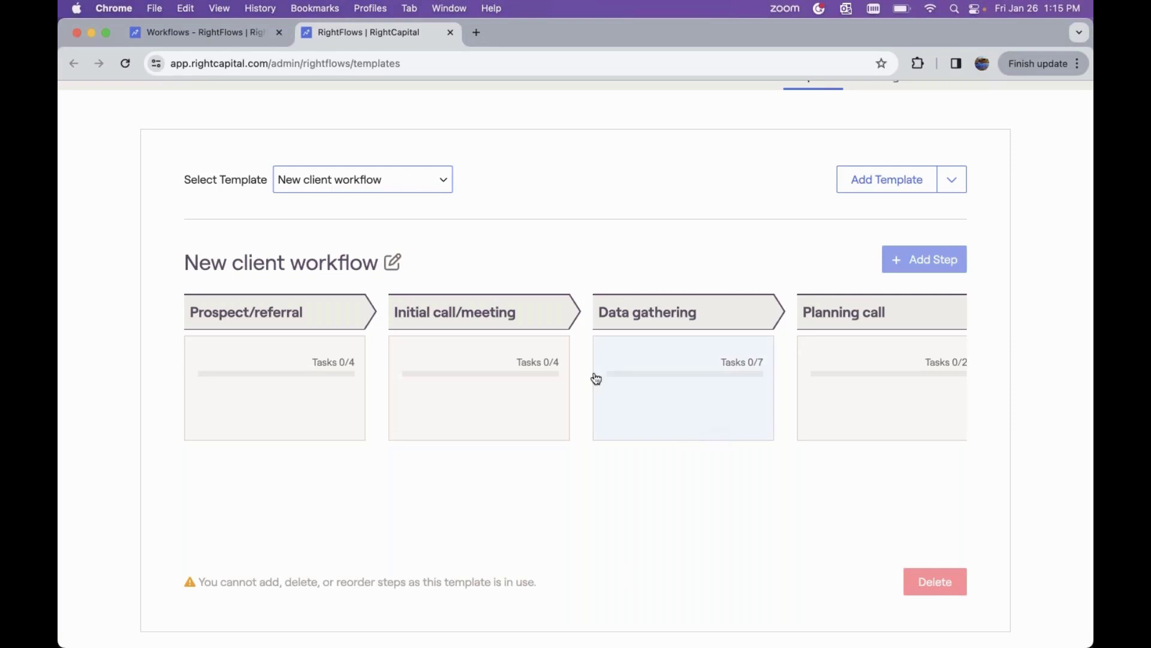
scroll(313, 128, up, 3)
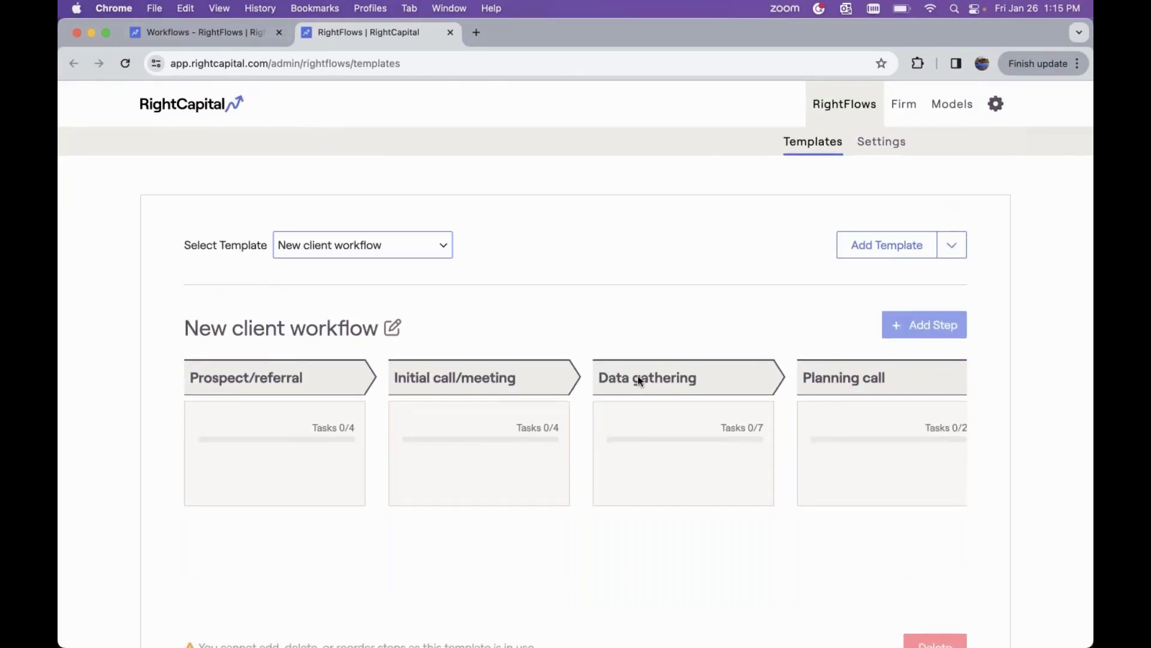
click(281, 435)
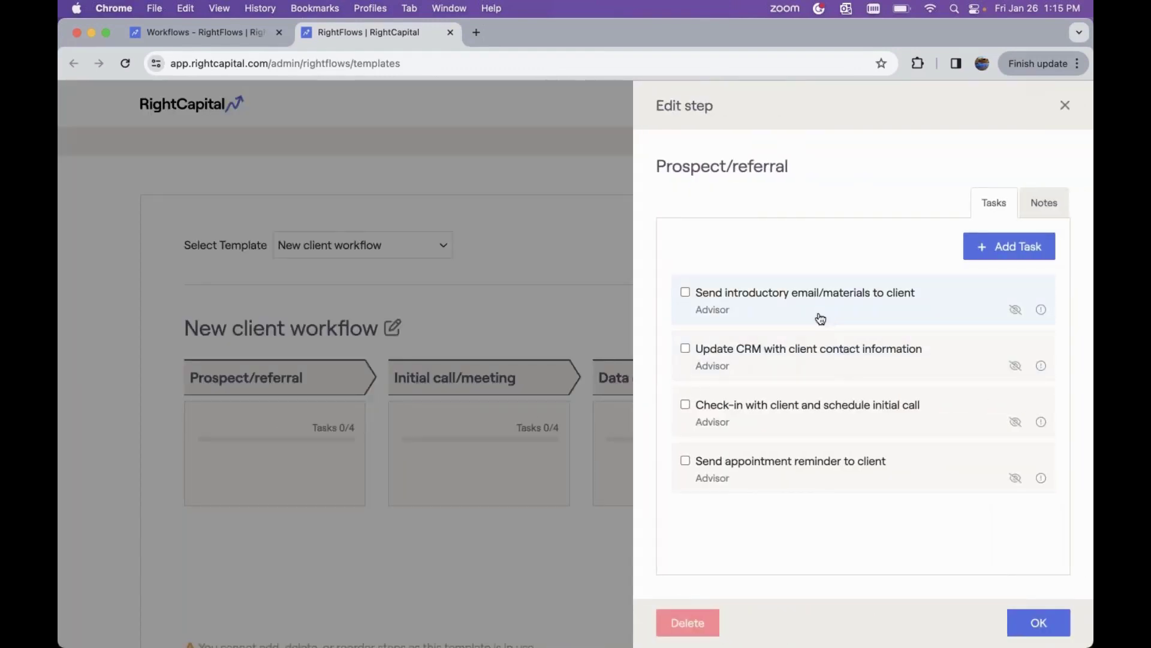
click(1064, 104)
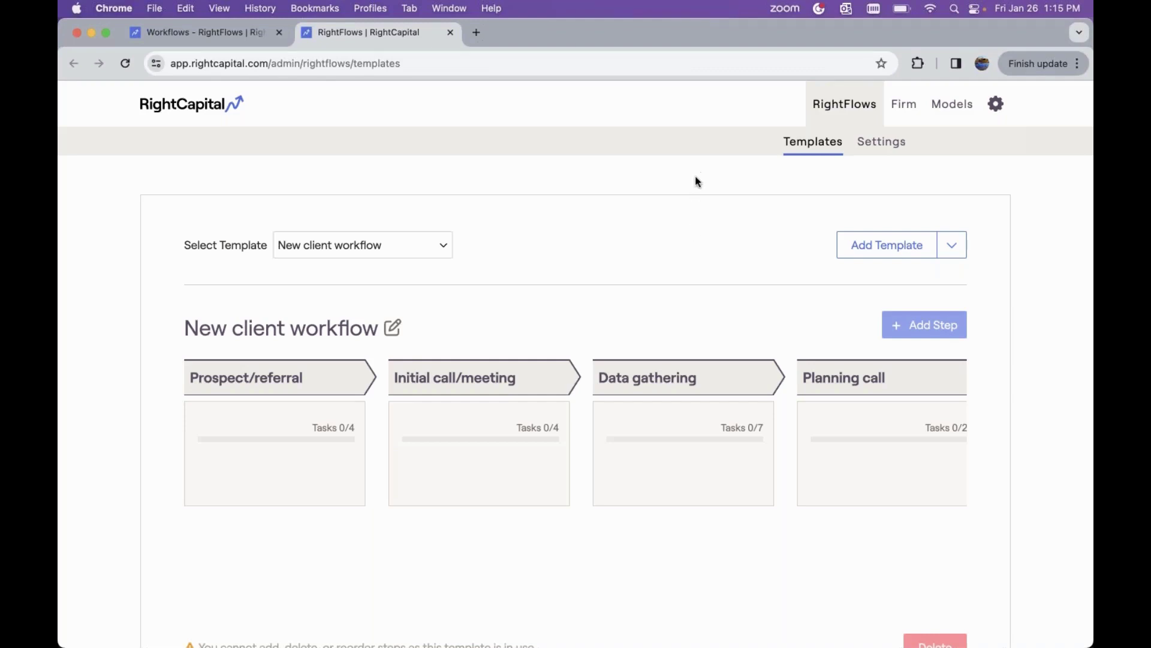
click(886, 151)
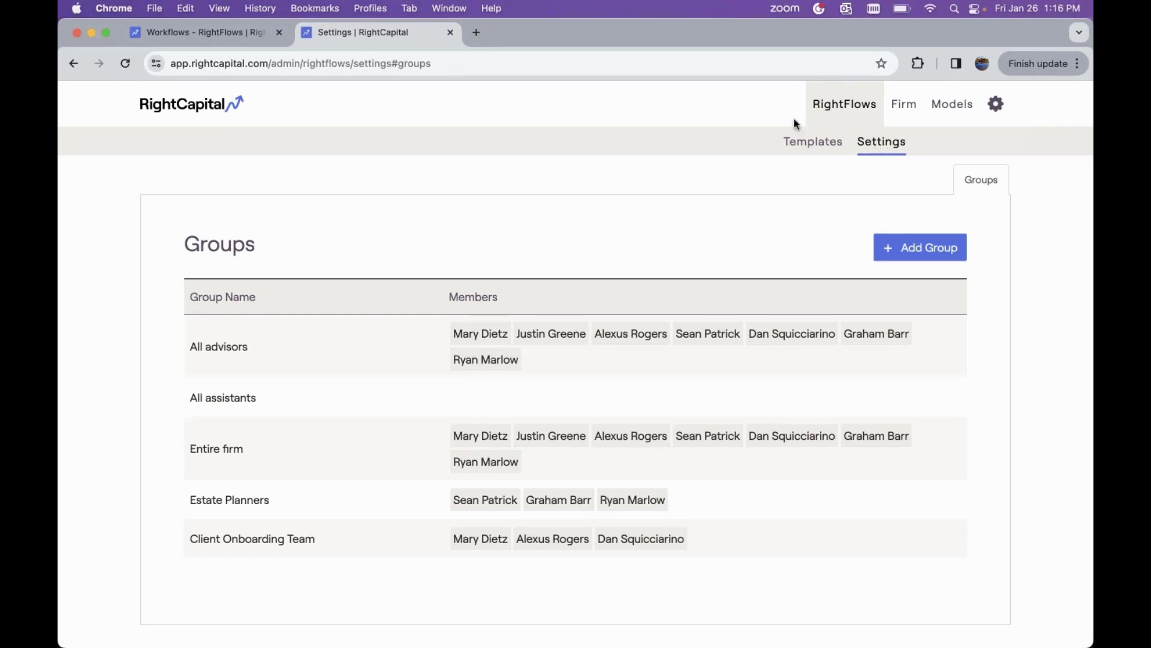
click(804, 148)
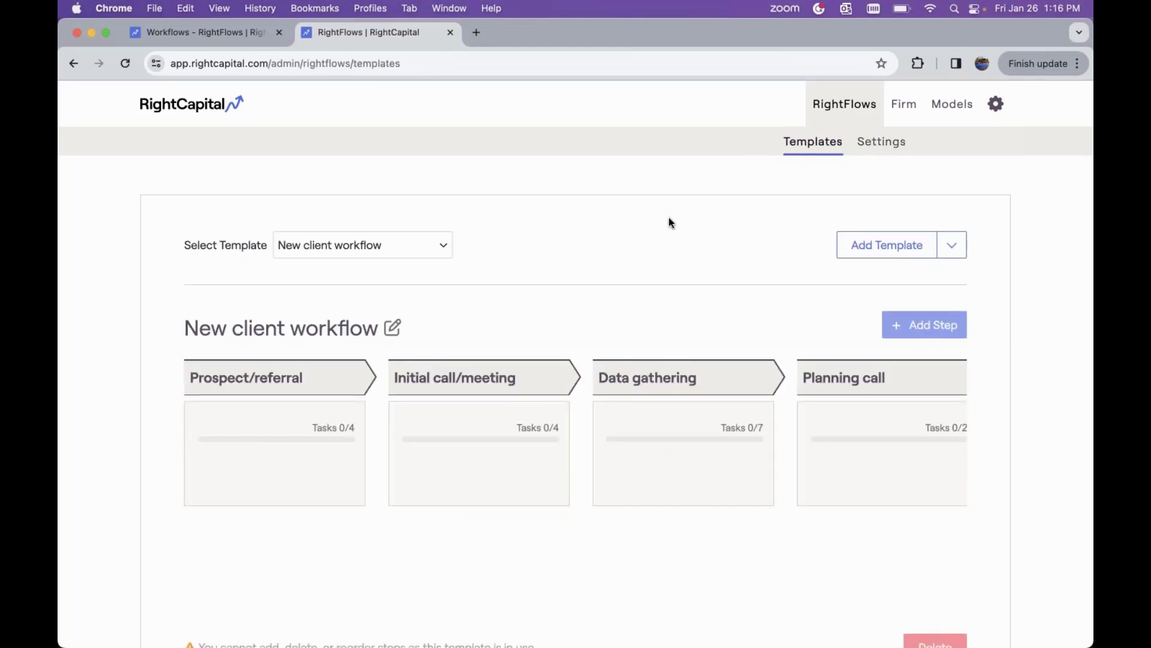
scroll(669, 221, down, 2)
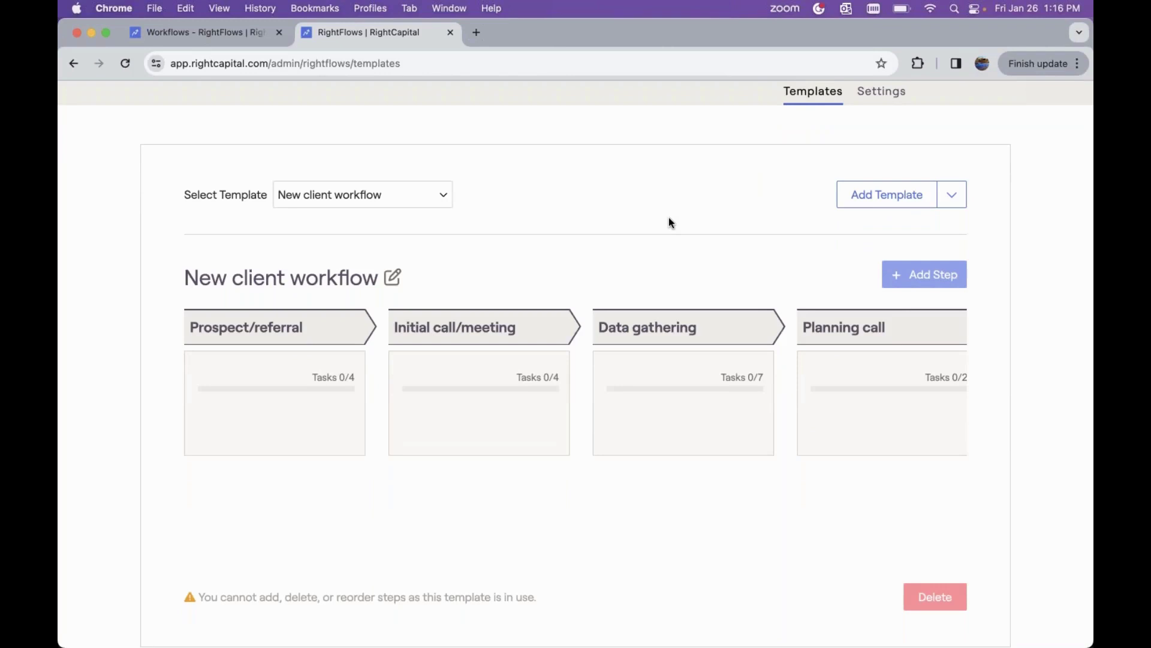
Close the templates browser tab and return to the RightFlows Tasks board via Clients.
click(450, 33)
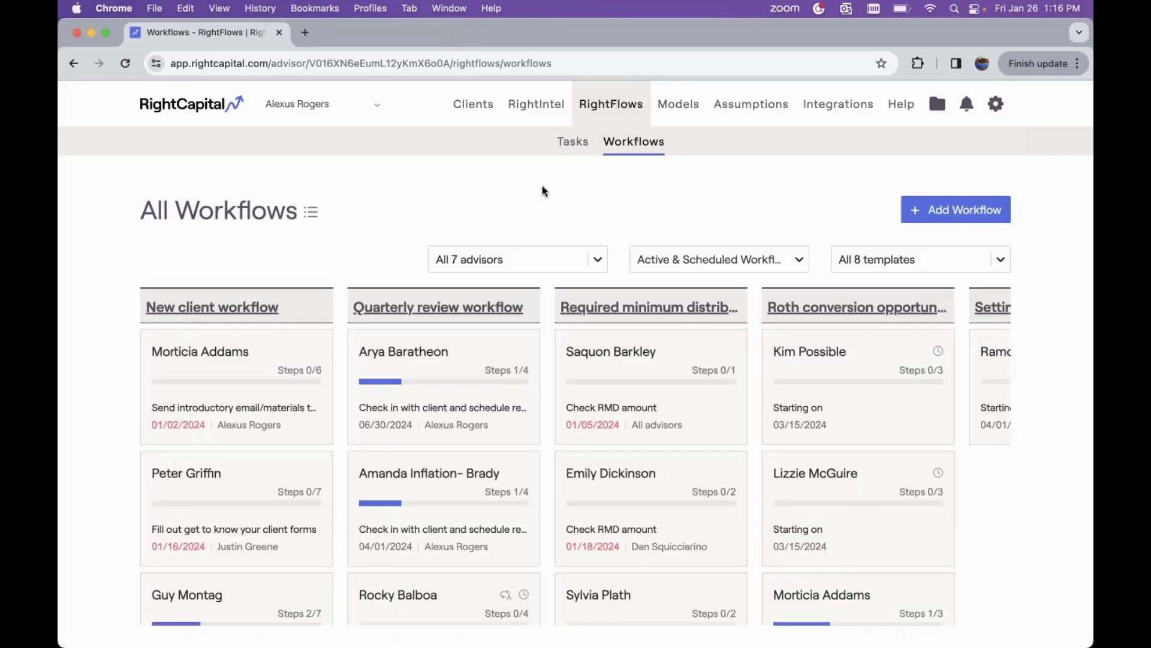
click(463, 112)
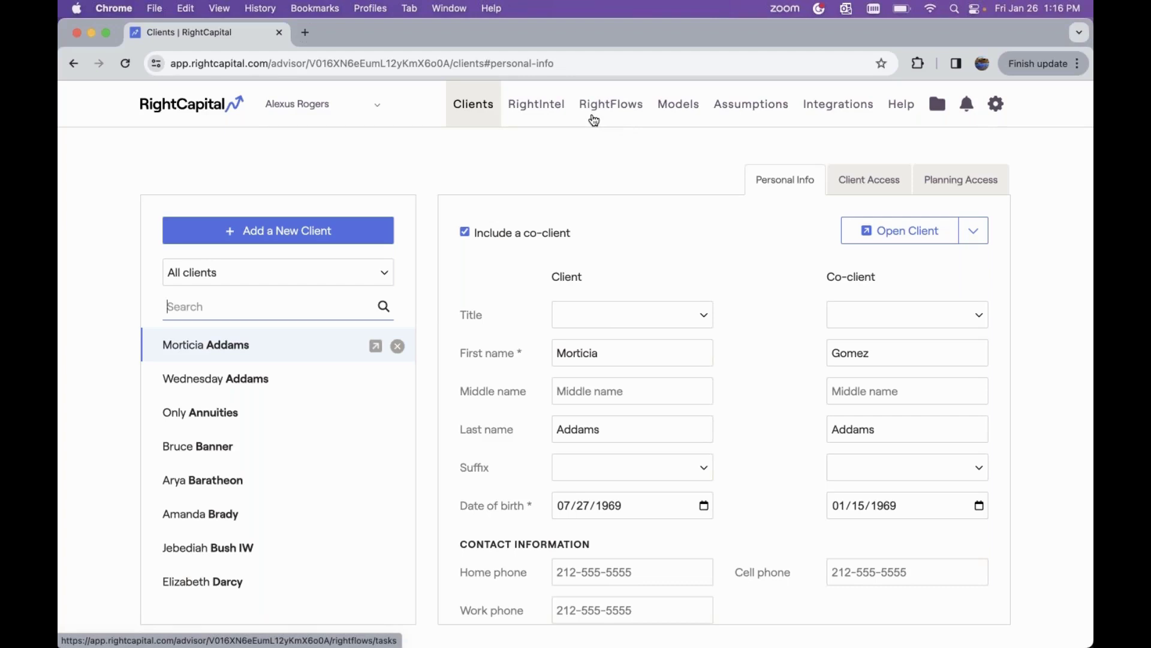
click(626, 116)
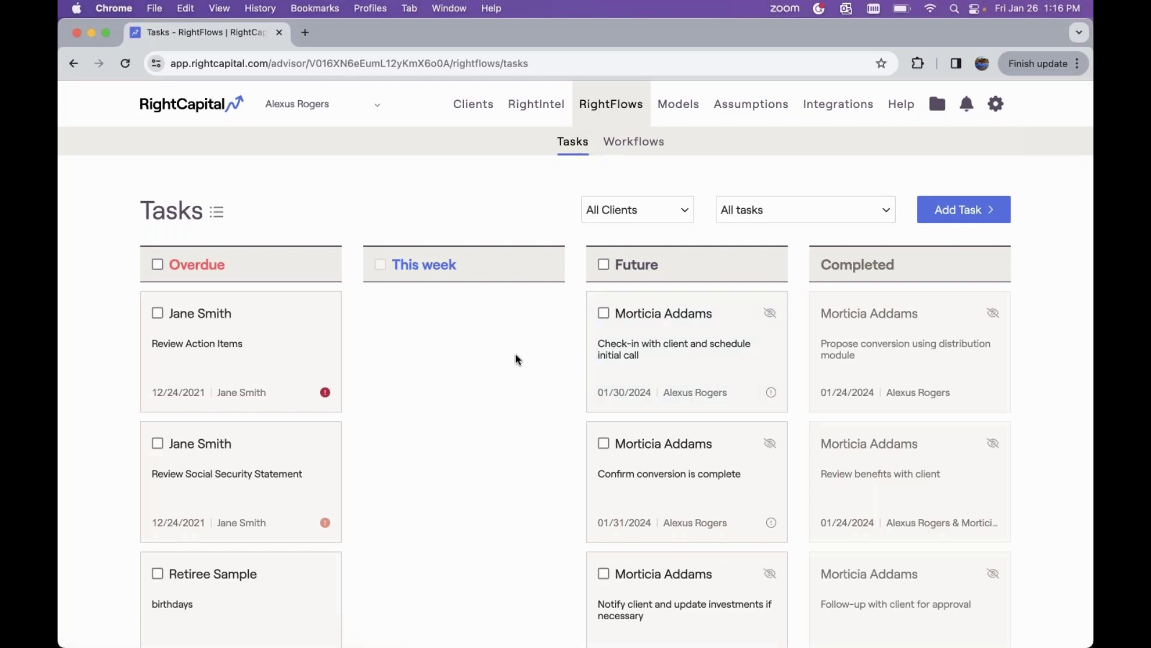
scroll(517, 359, down, 2)
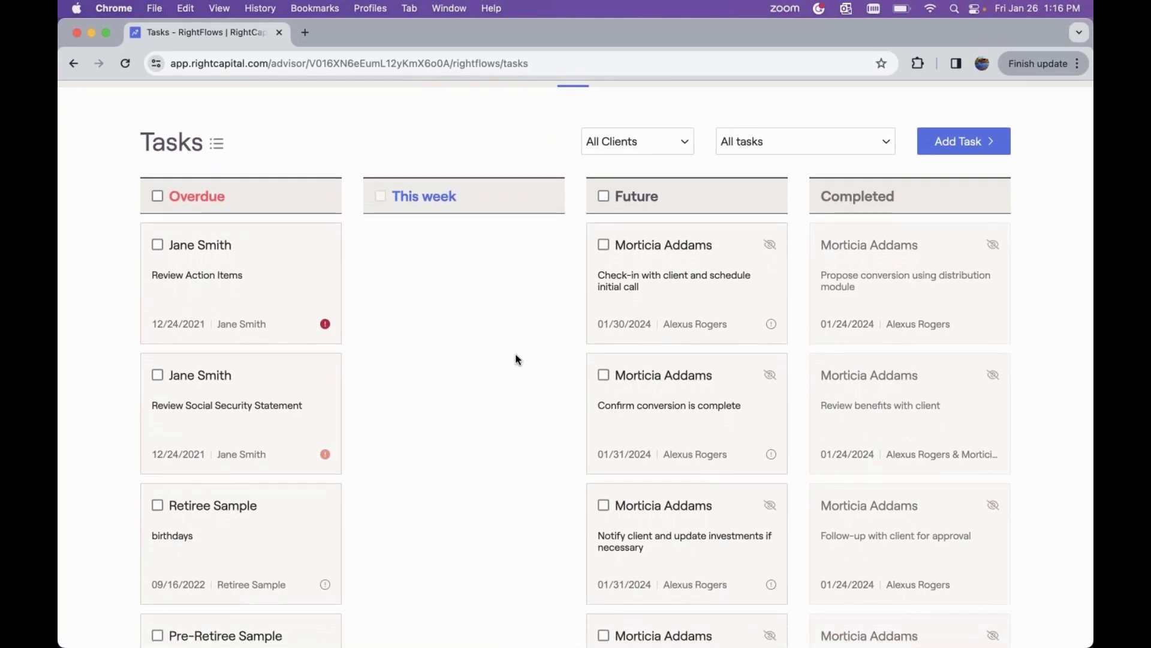
scroll(516, 360, up, 2)
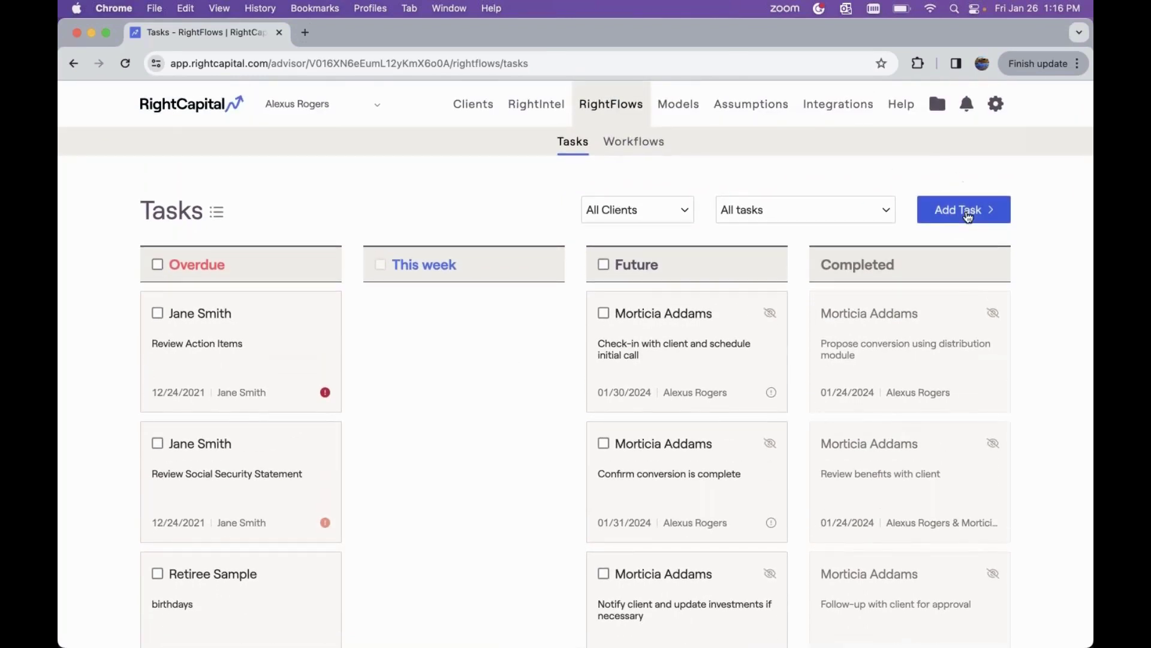
click(969, 214)
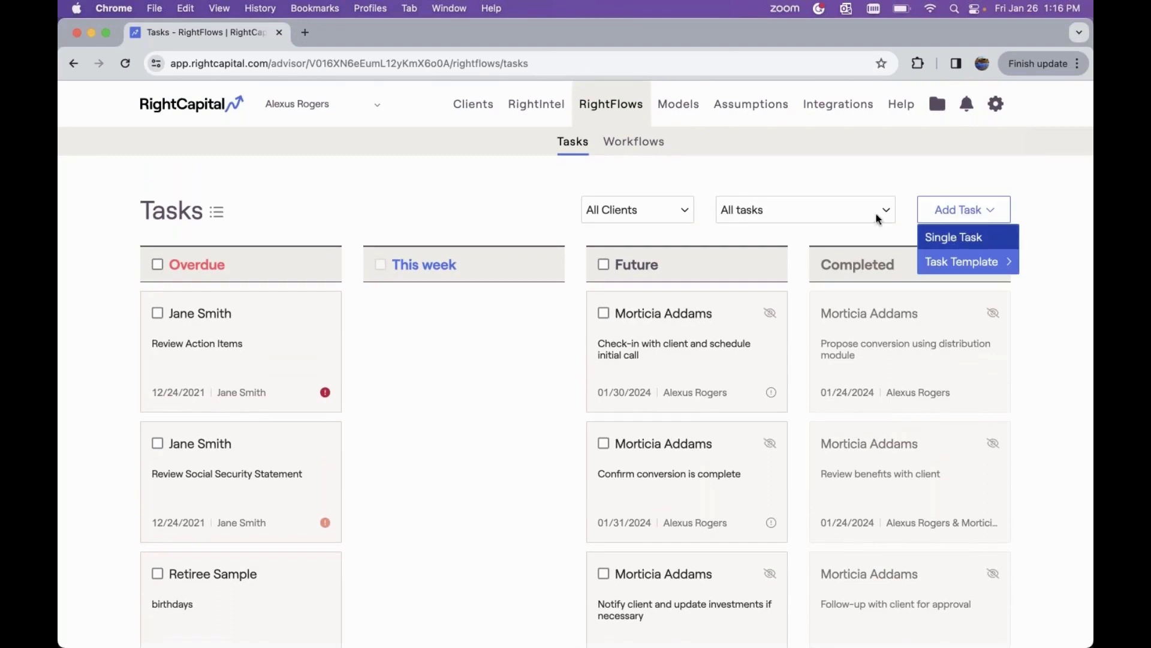
click(776, 181)
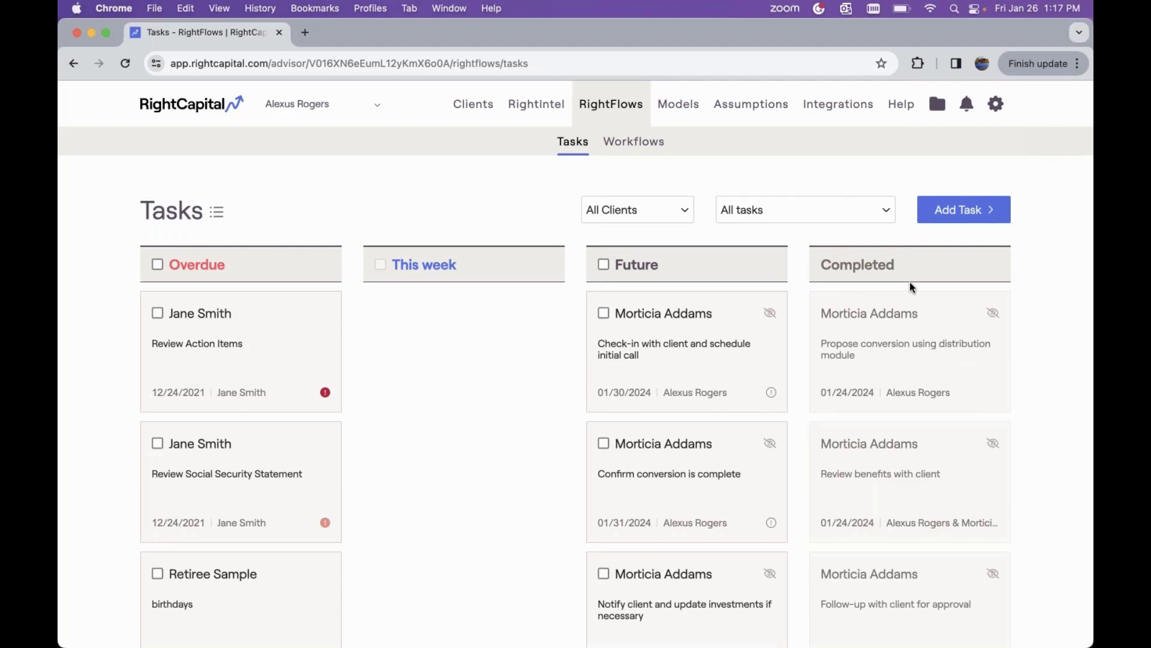
click(959, 213)
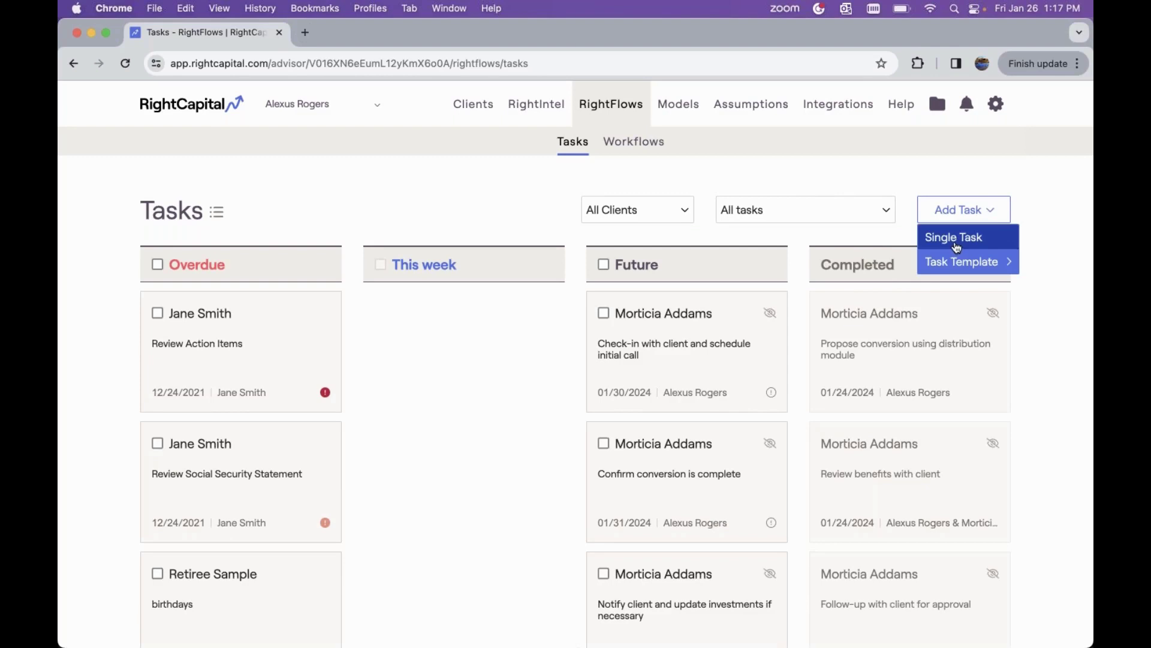
click(958, 248)
click(808, 283)
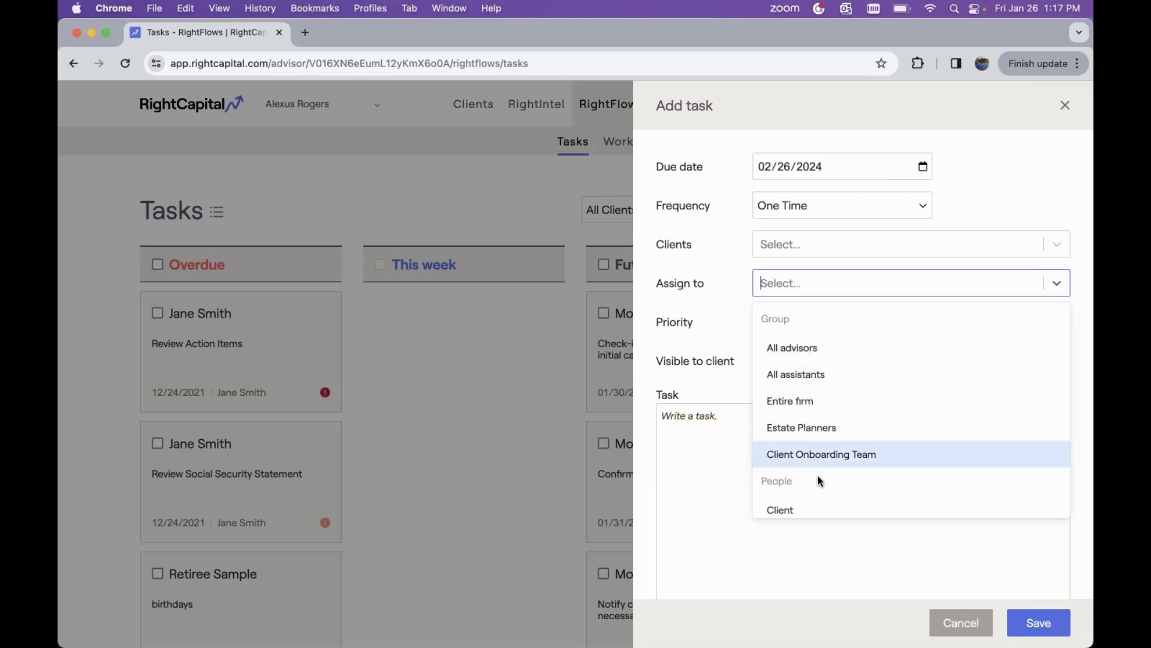
scroll(820, 481, down, 3)
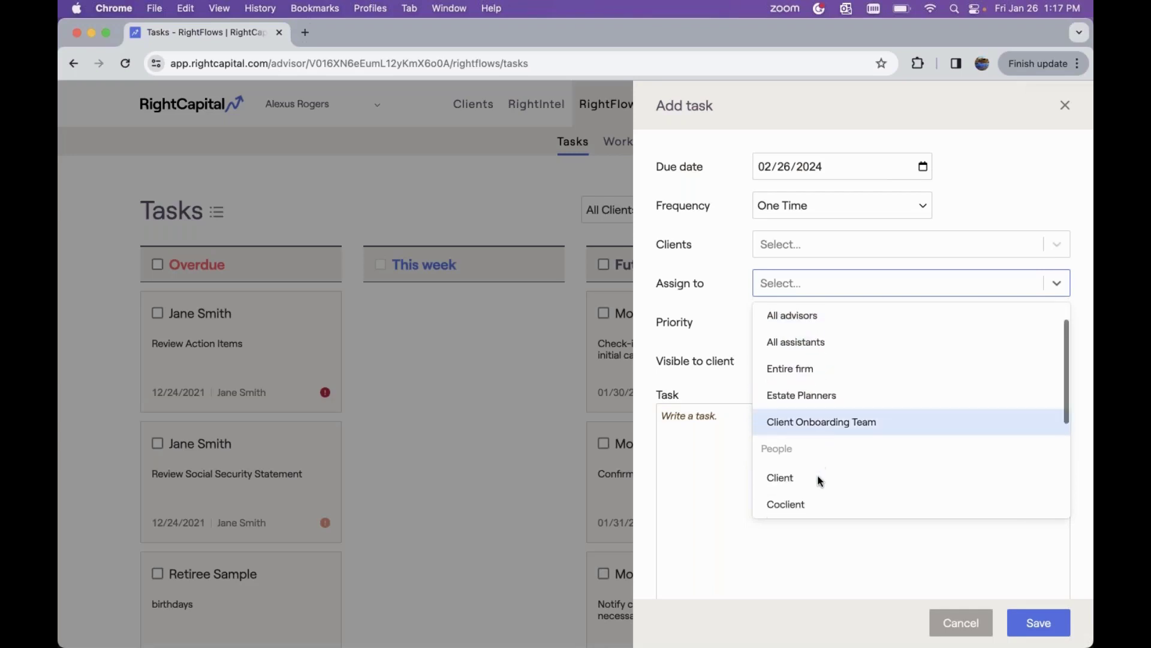
click(960, 624)
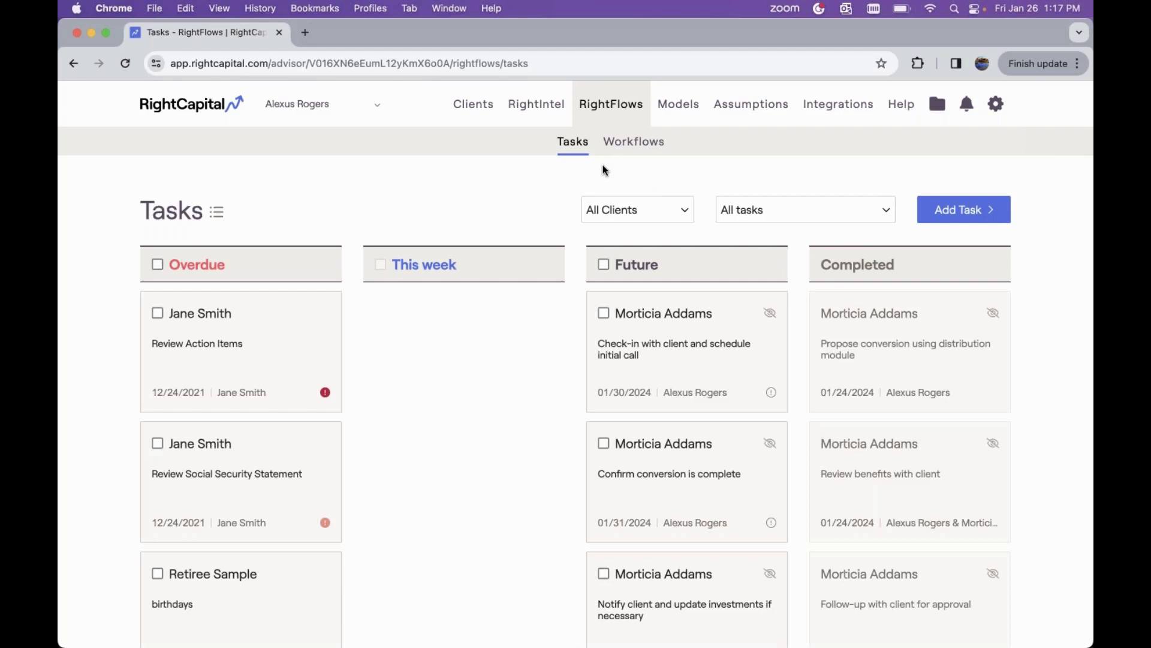
On the Workflows page, try Table view, return to Board view, and open a Quarterly review workflow.
click(637, 144)
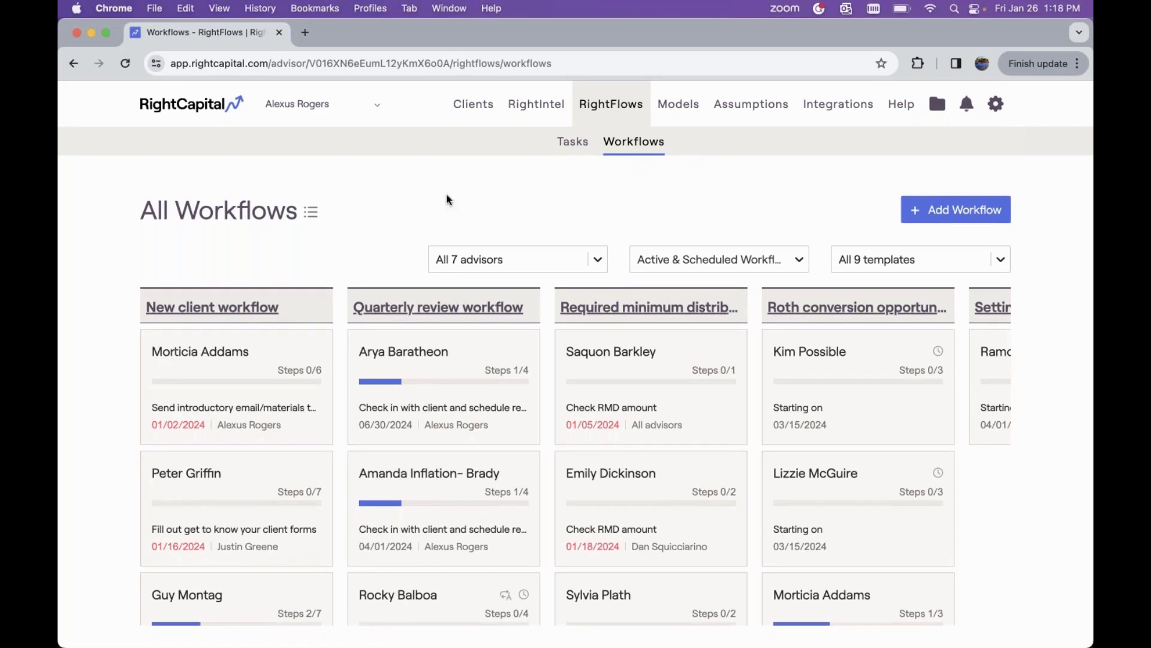
click(310, 218)
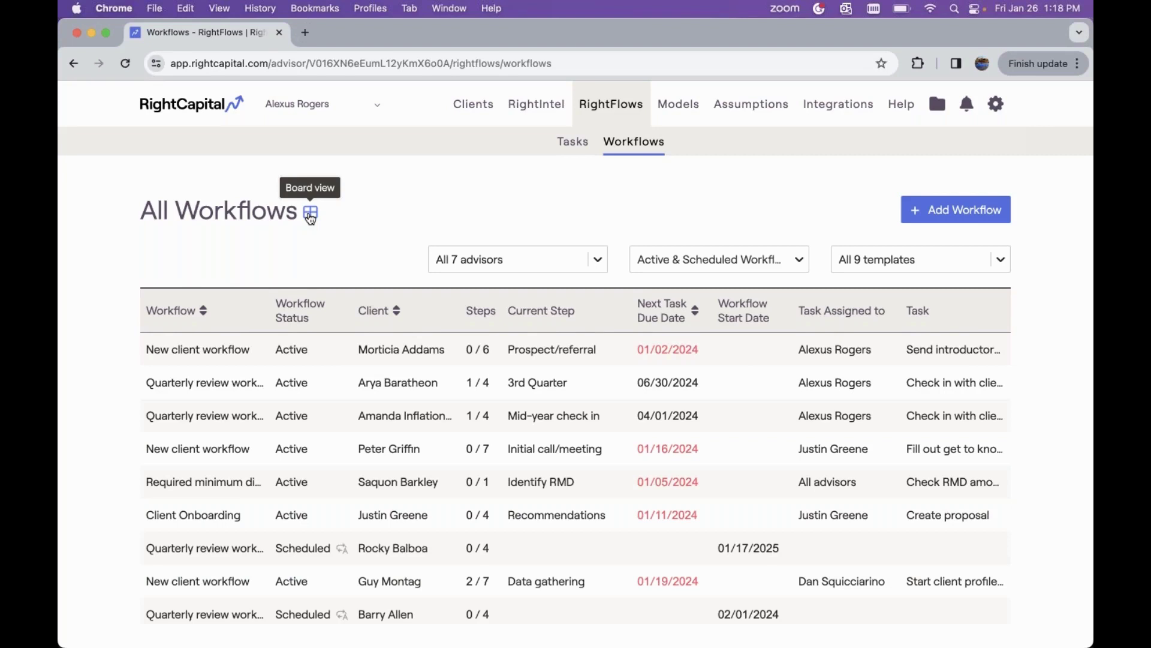
click(311, 214)
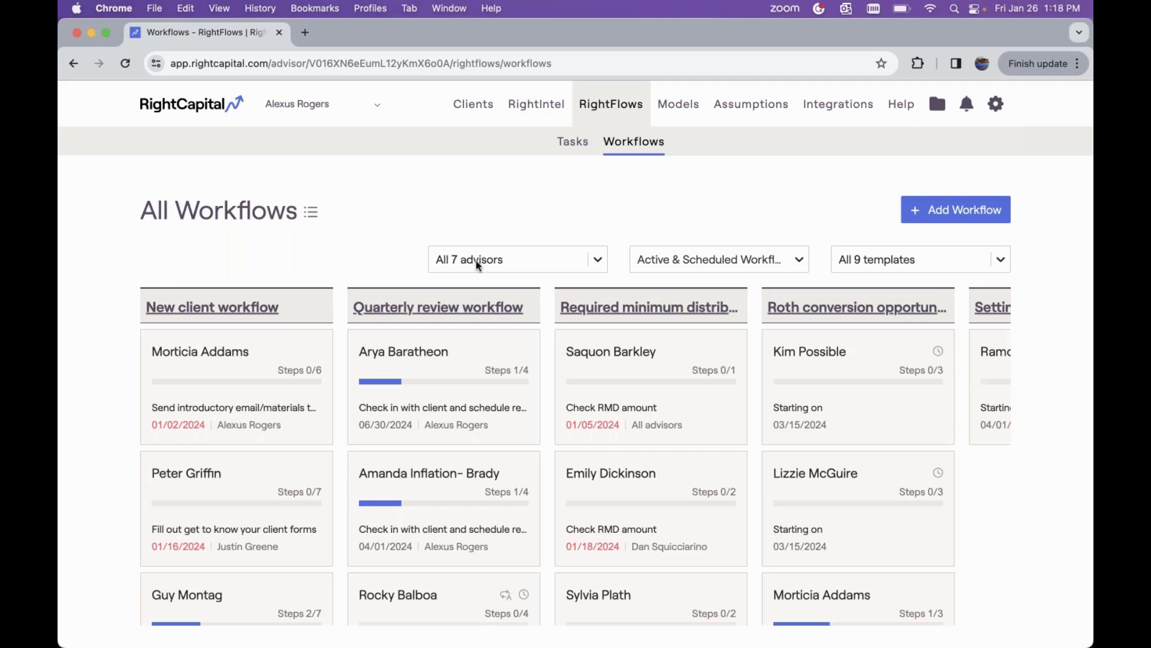
click(442, 394)
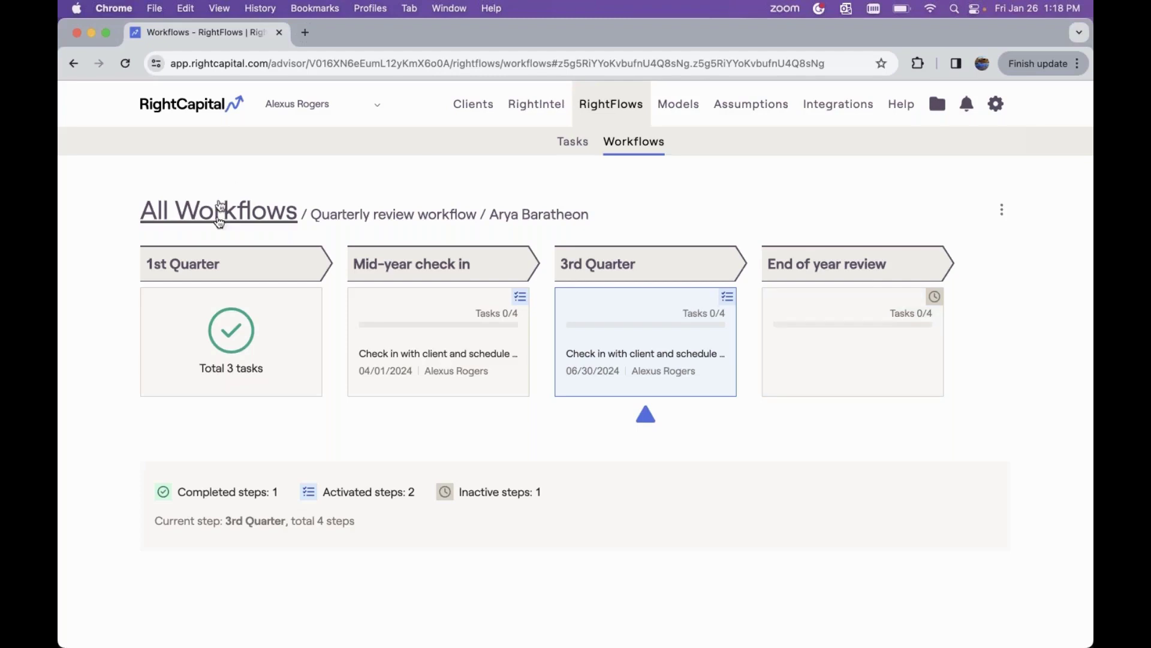
Look over the Mid-year check in tasks, then return to the All Workflows board.
click(401, 334)
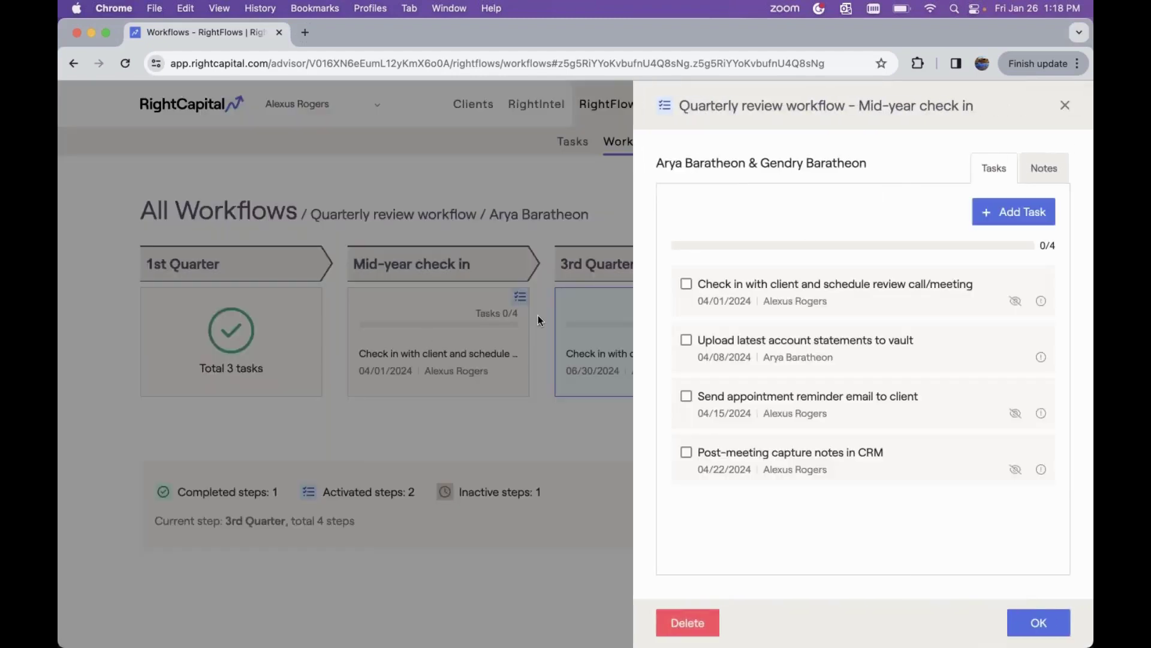
click(1065, 107)
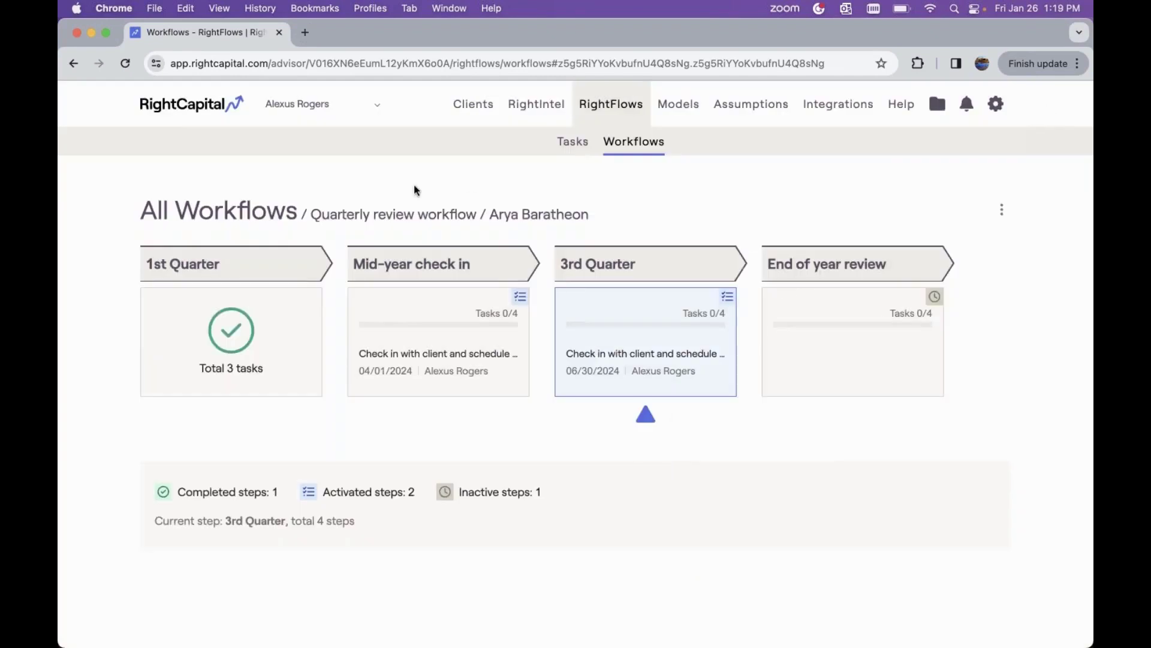
click(258, 214)
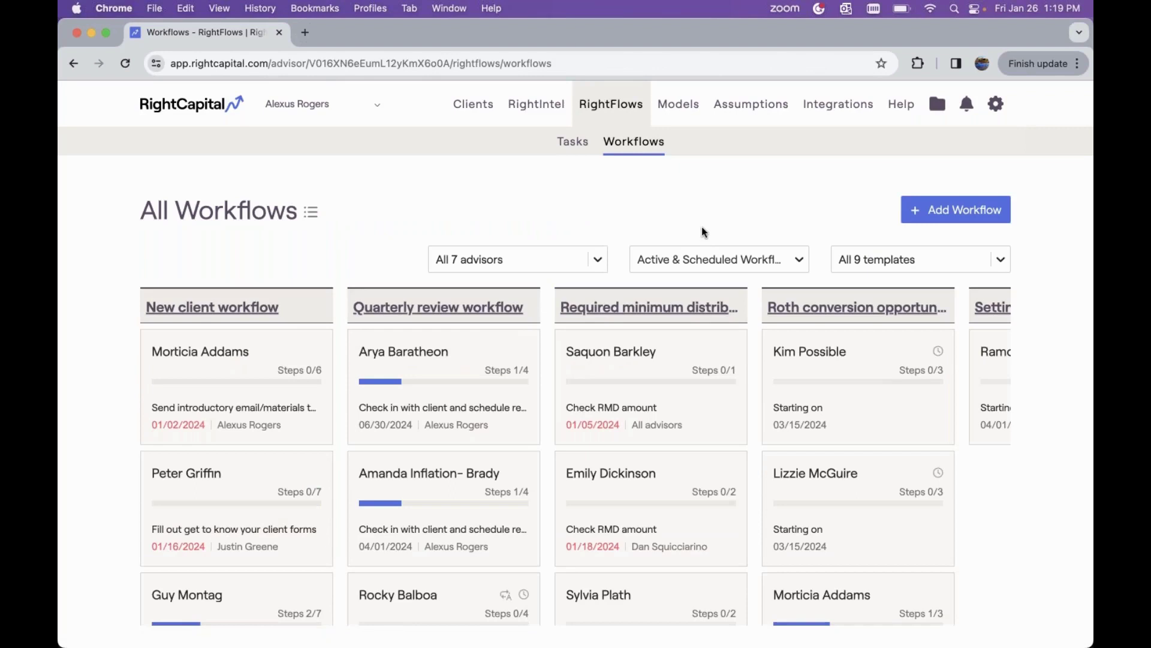
Start a new Medicare Filing Process workflow beginning 01/29/2024, keeping One Time frequency.
click(958, 220)
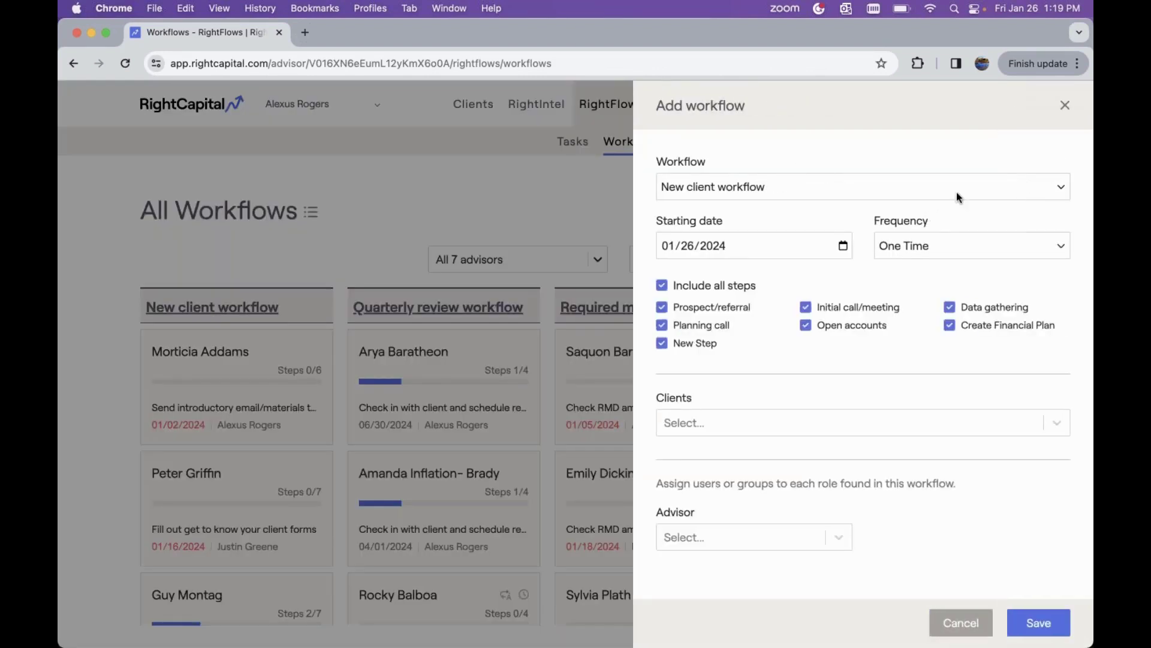
click(922, 187)
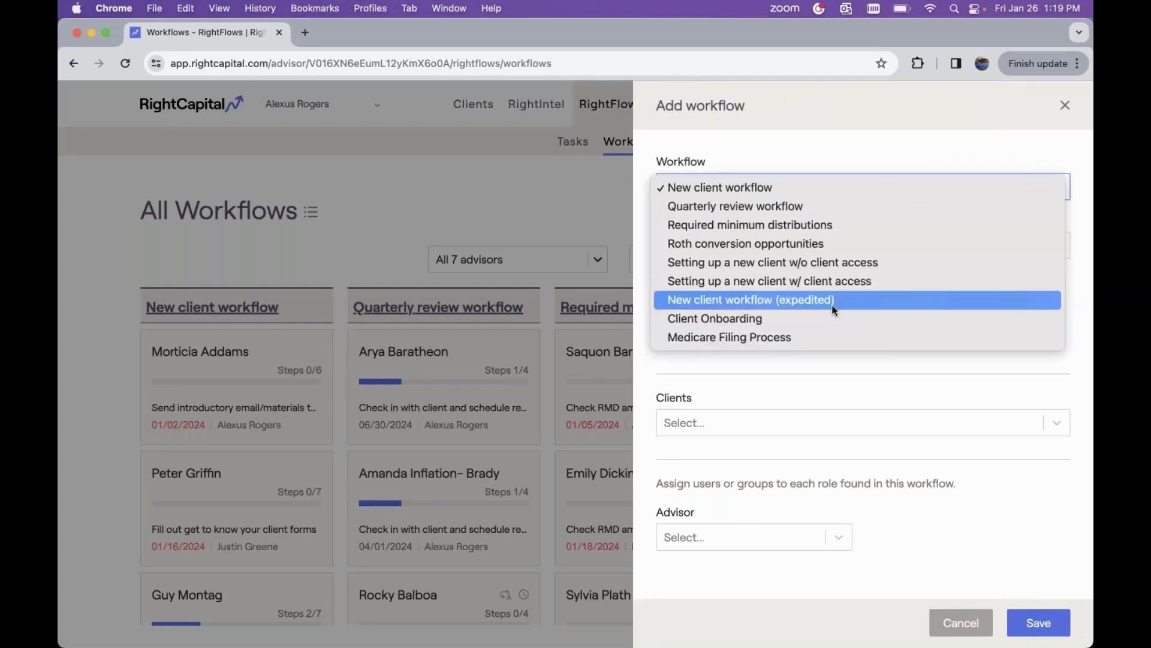
click(804, 340)
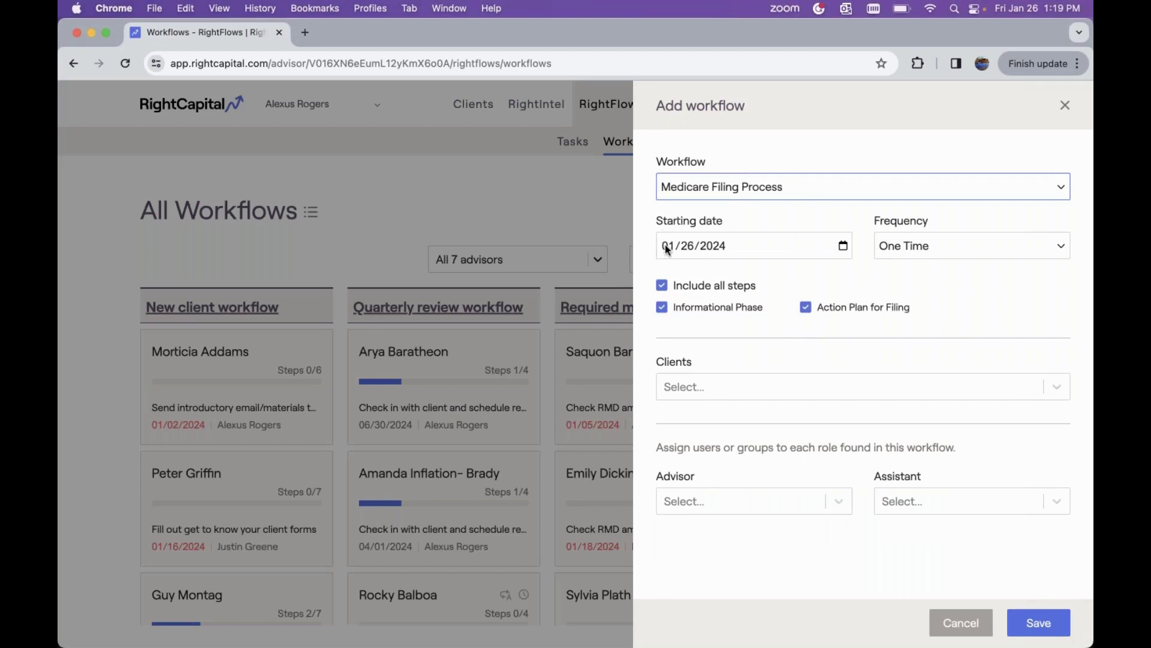
click(685, 246)
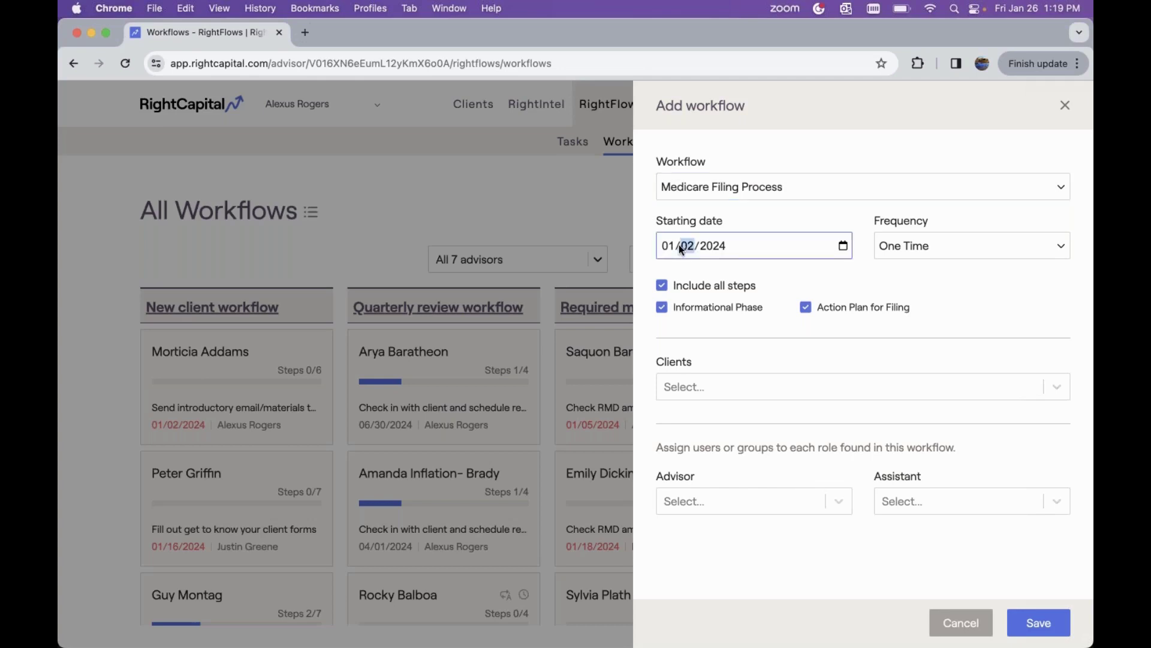
text(29)
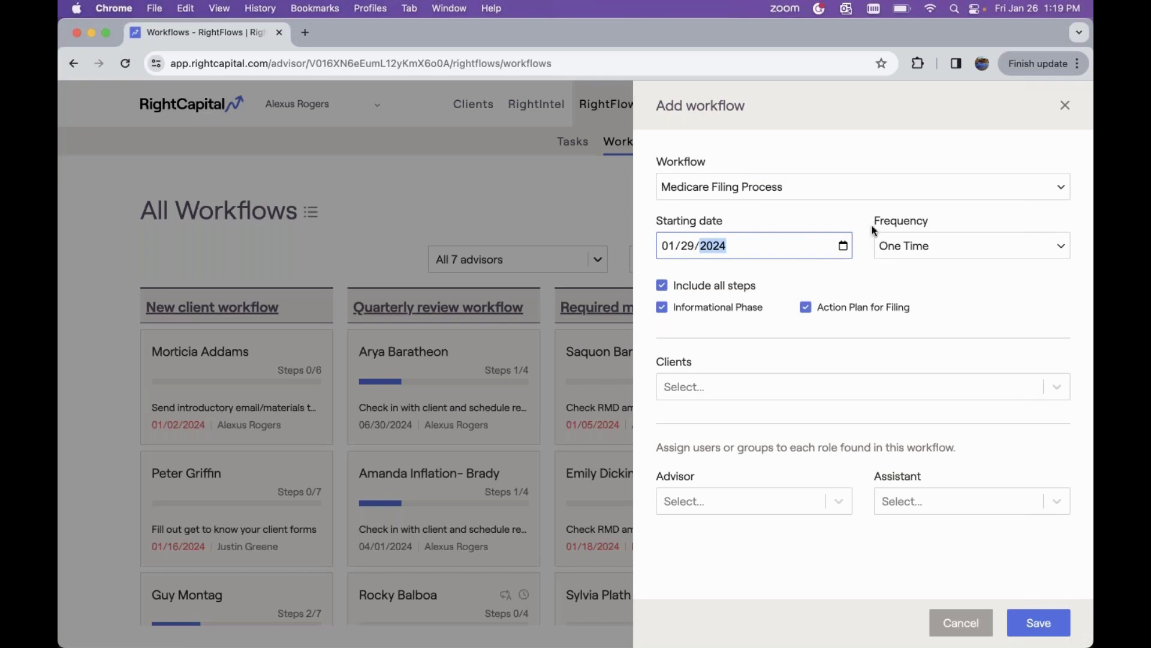
click(896, 246)
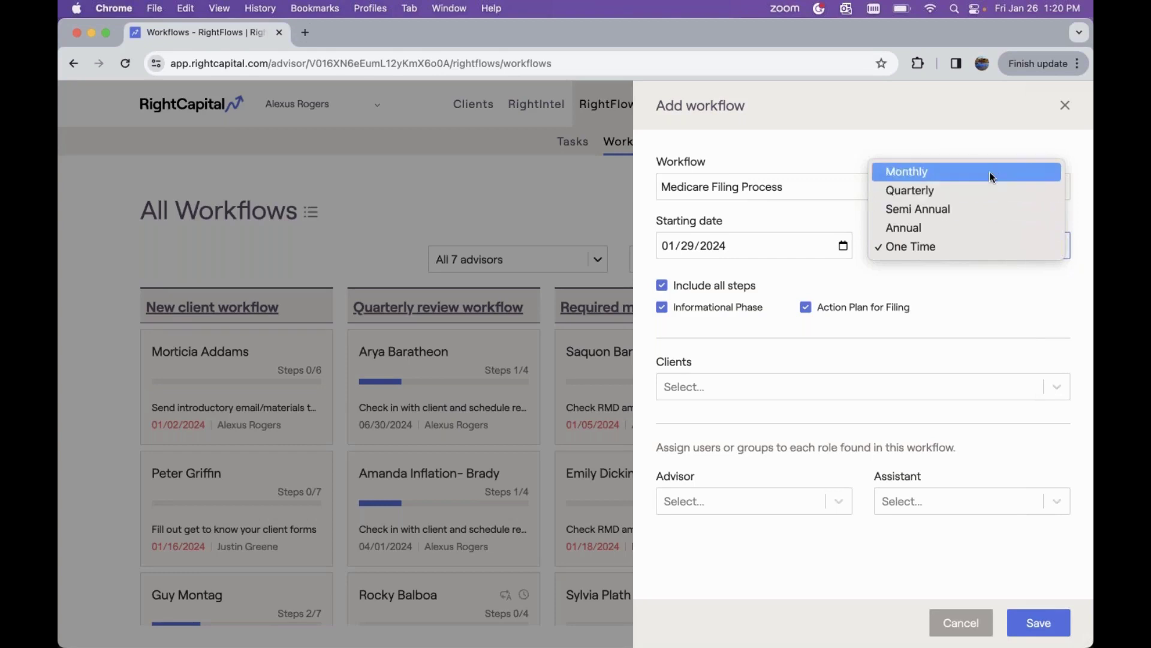
click(851, 213)
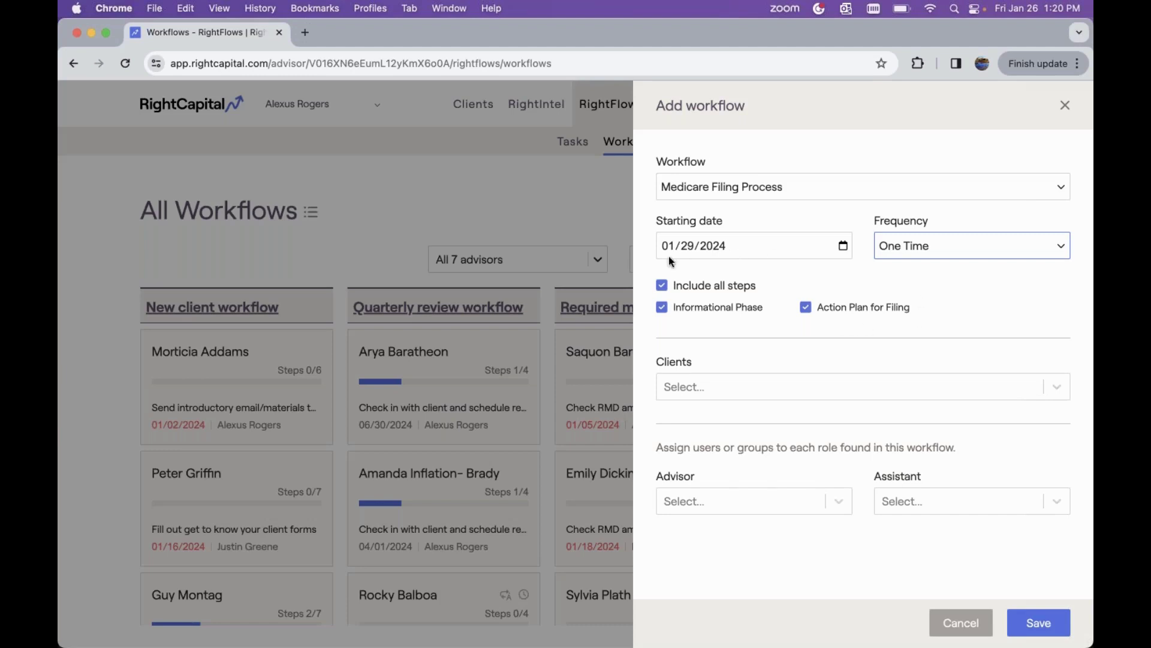
Toggle Include all steps off and back on so both steps stay included.
click(663, 291)
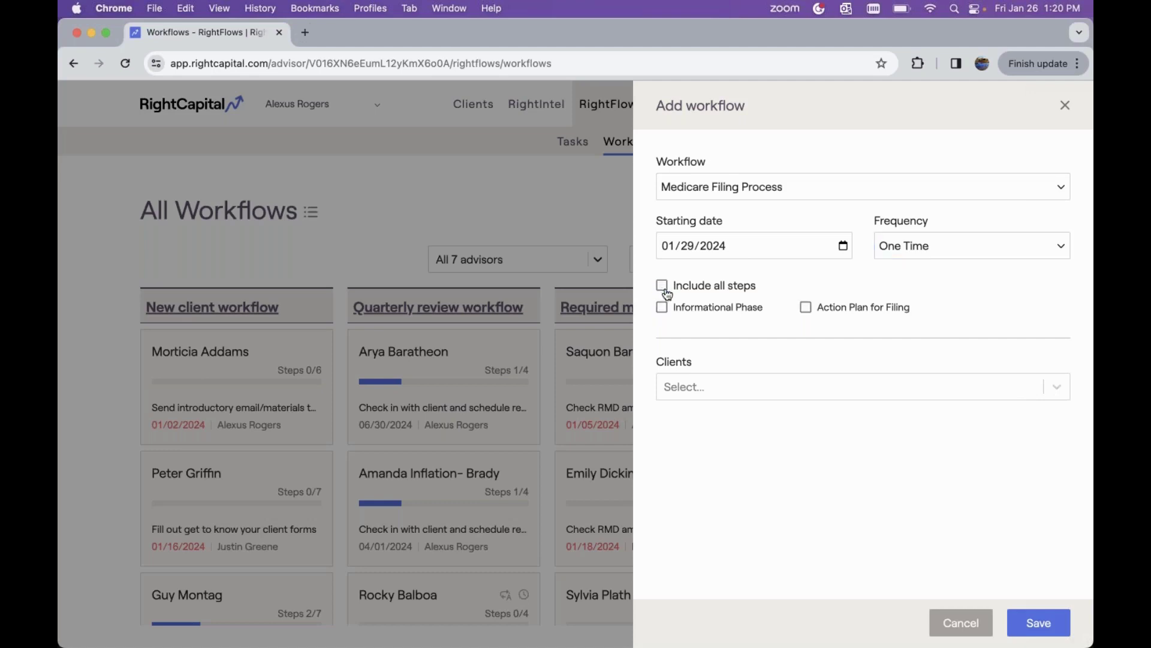
click(716, 307)
click(827, 309)
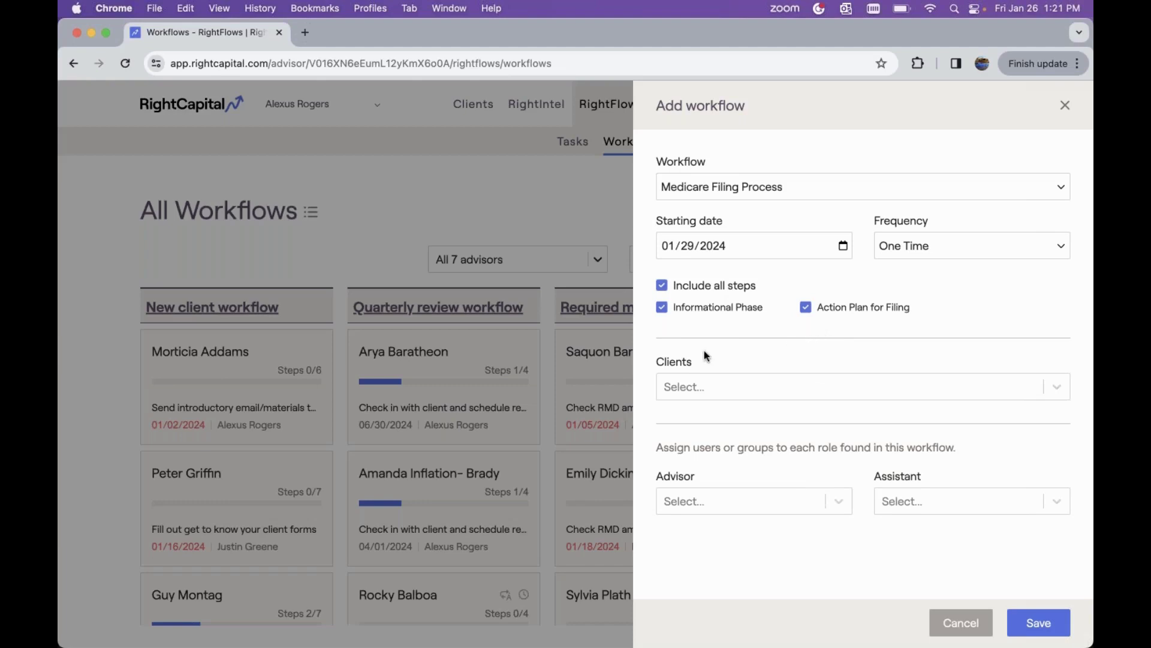
Search for and add two clients to the new workflow.
click(706, 387)
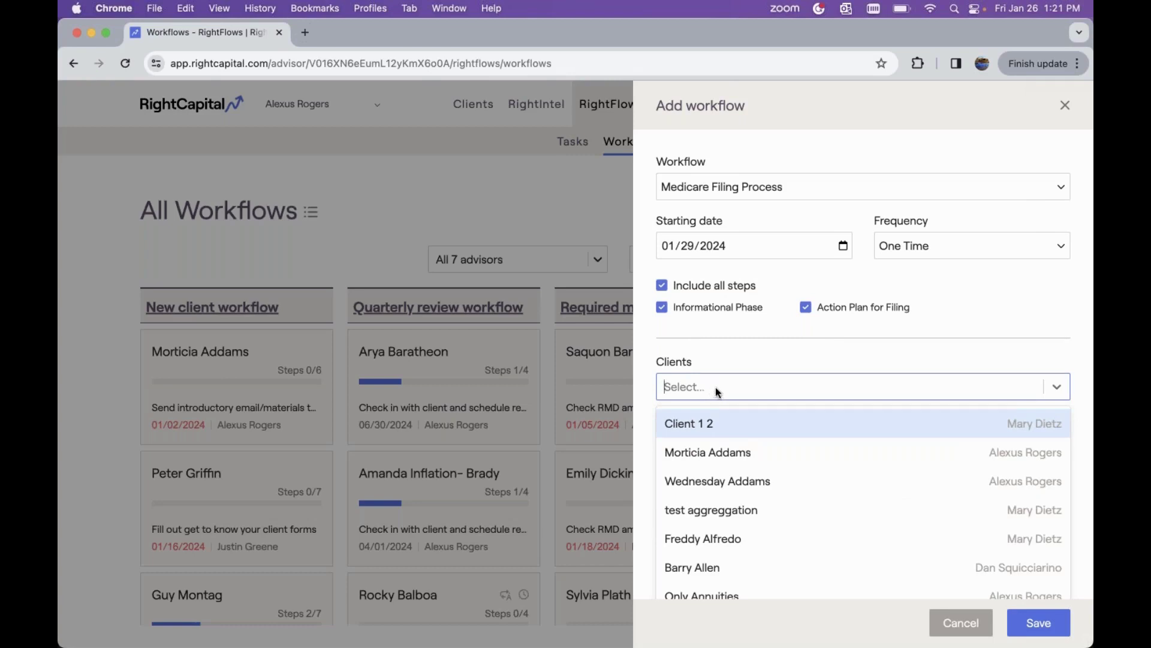
text(al)
key(BackSpace)
key(BackSpace)
text(ary)
click(770, 424)
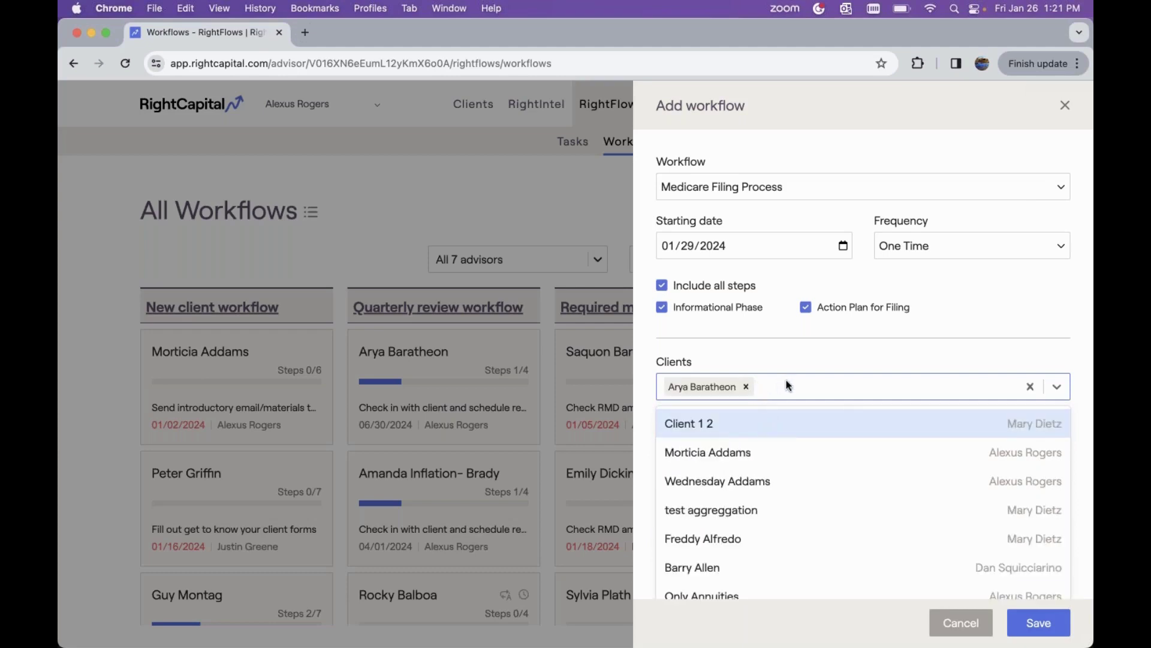
text(darcy)
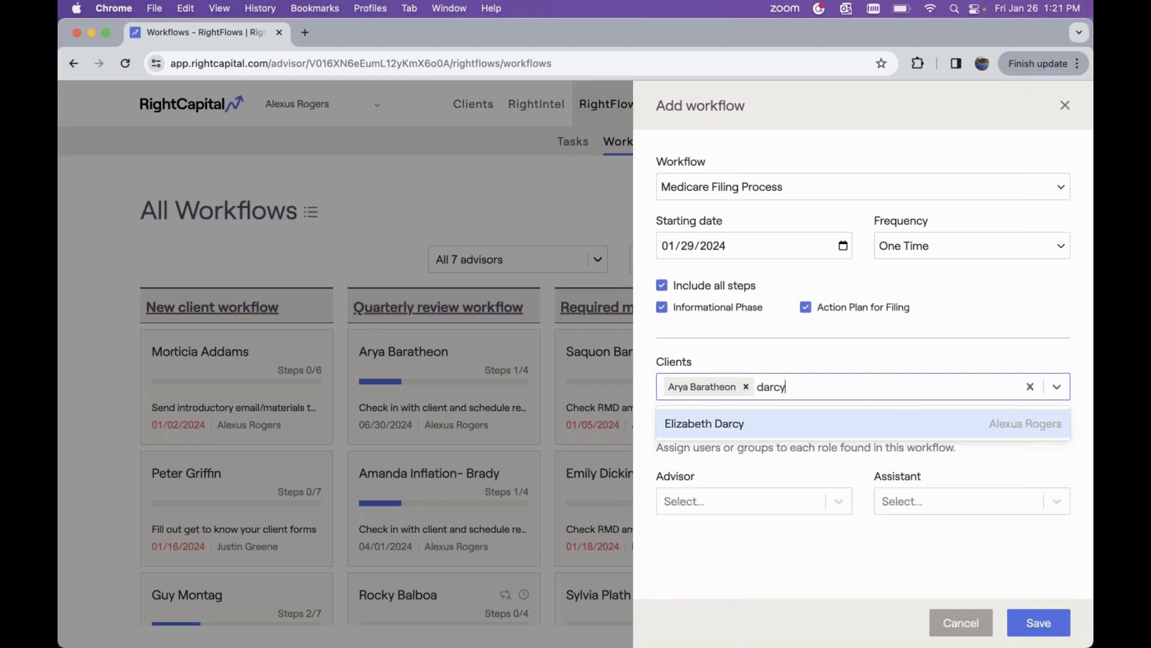
click(791, 424)
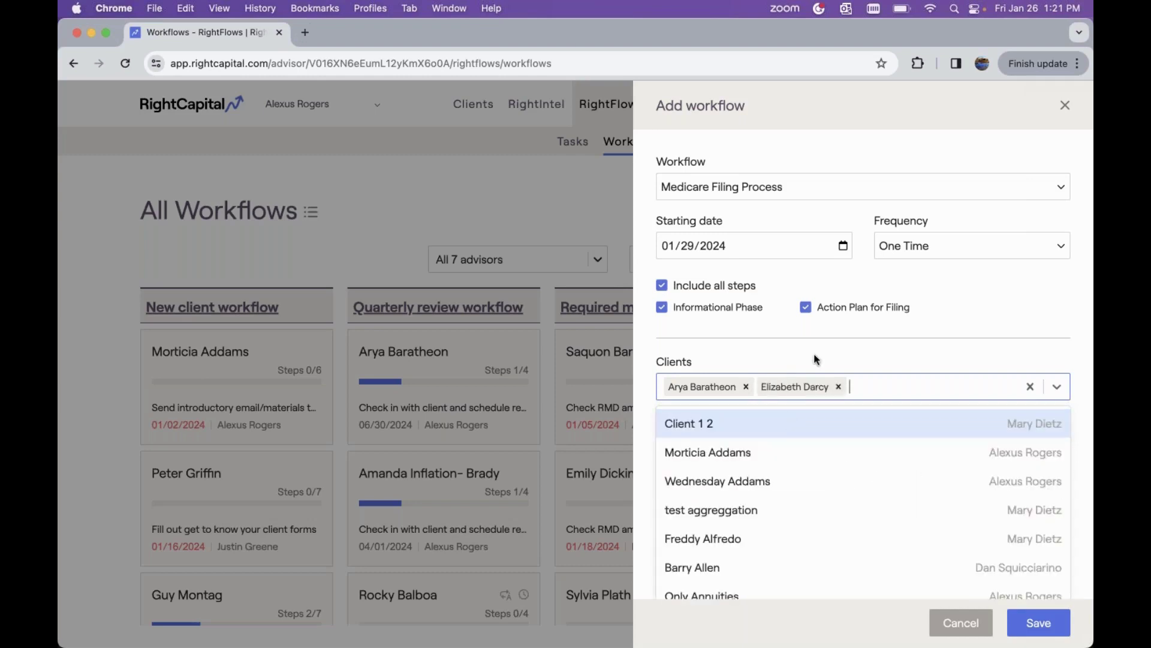
scroll(790, 476, down, 2)
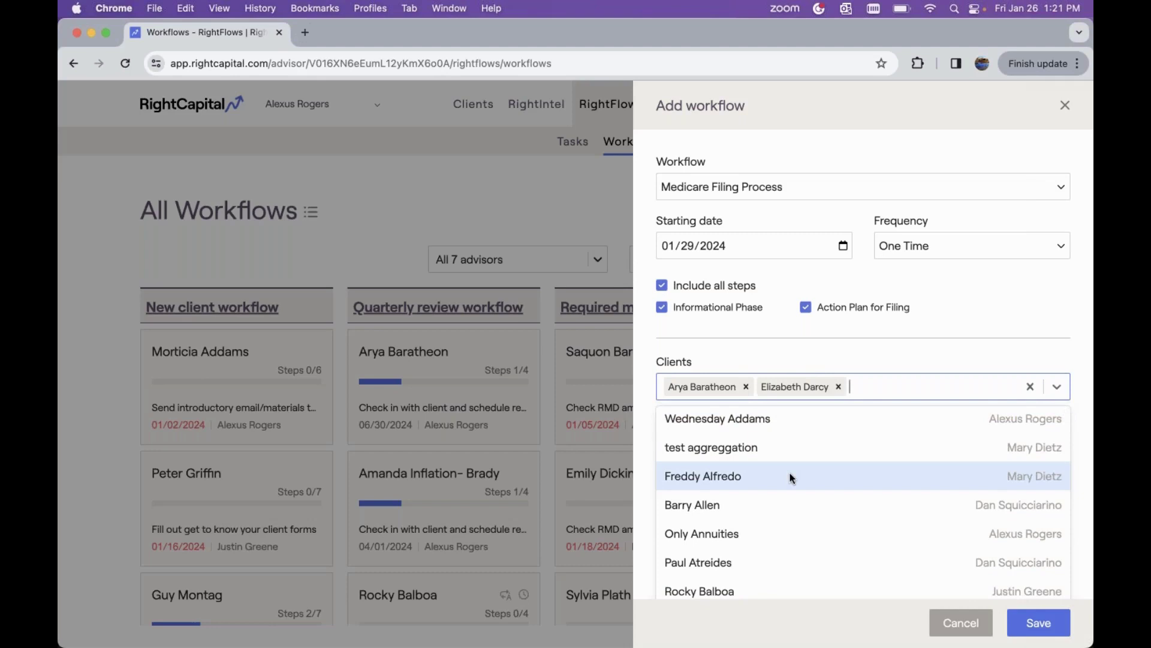
scroll(790, 474, down, 1)
click(803, 337)
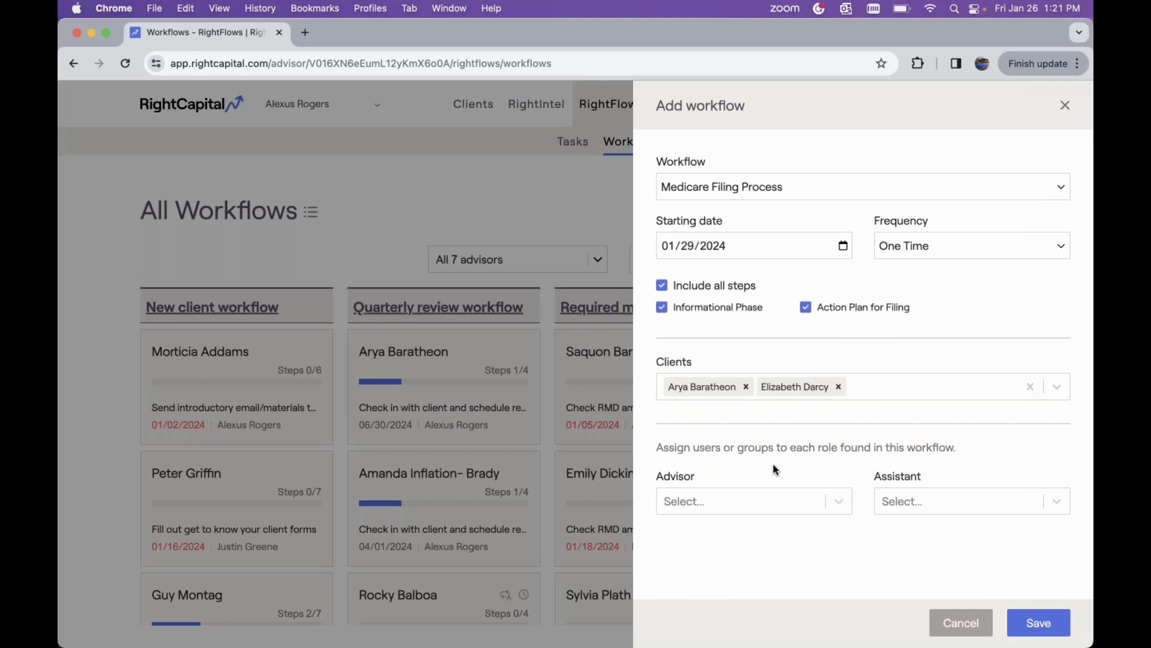
Assign the workflow's Advisor role to All advisors.
click(726, 505)
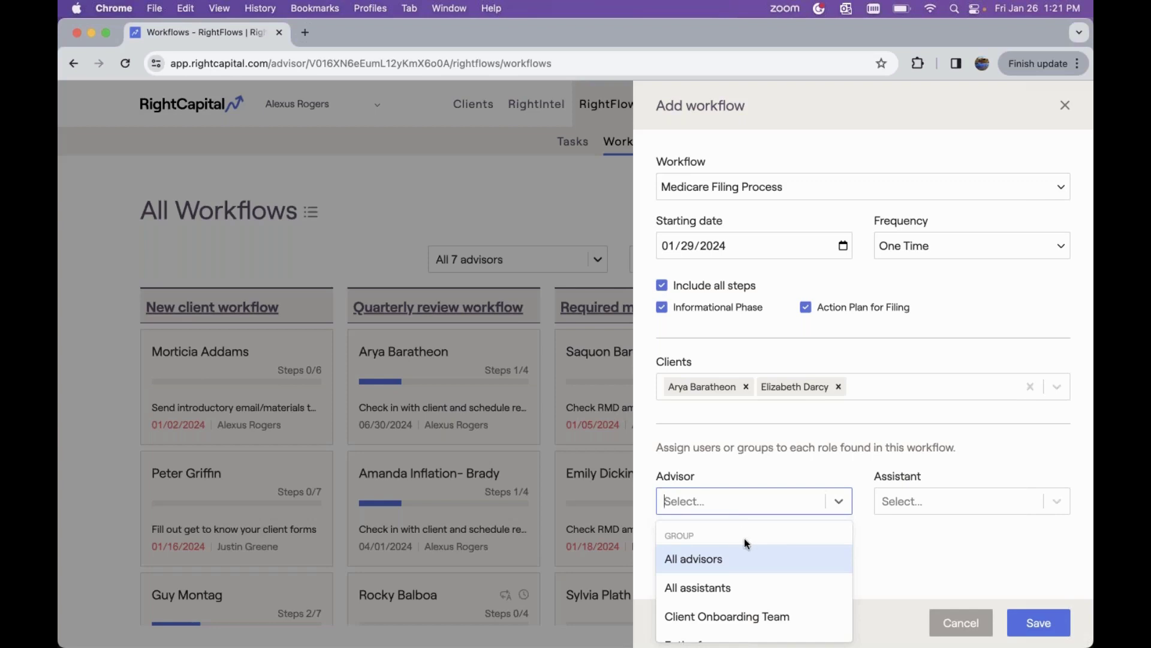
scroll(743, 538, down, 2)
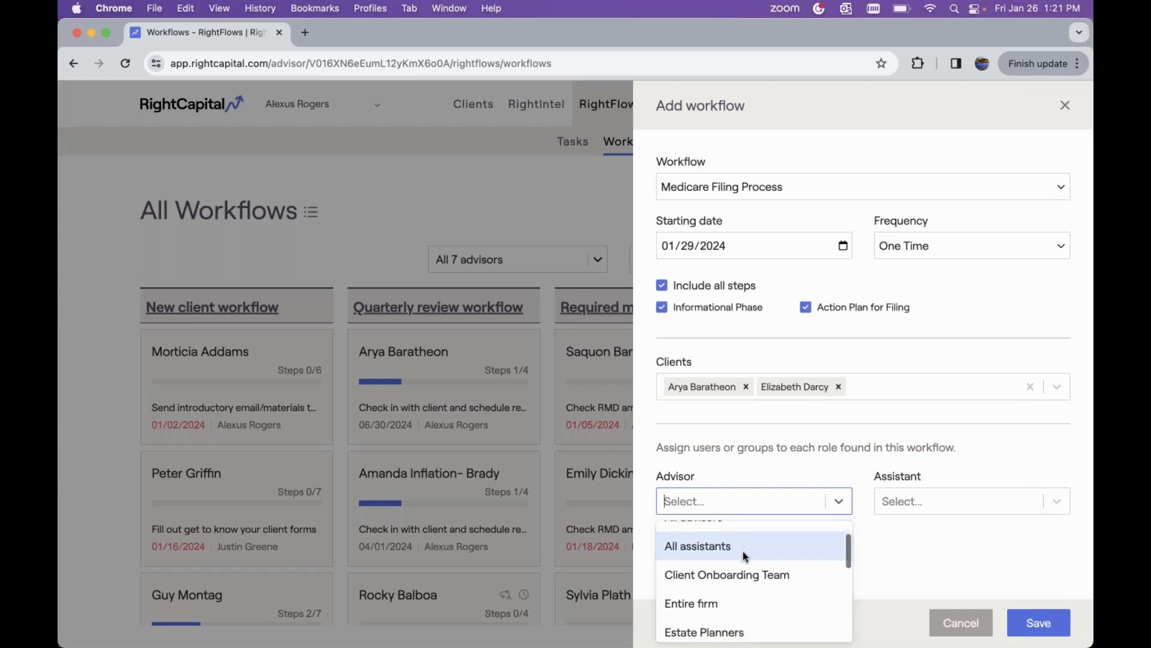
scroll(743, 552, down, 2)
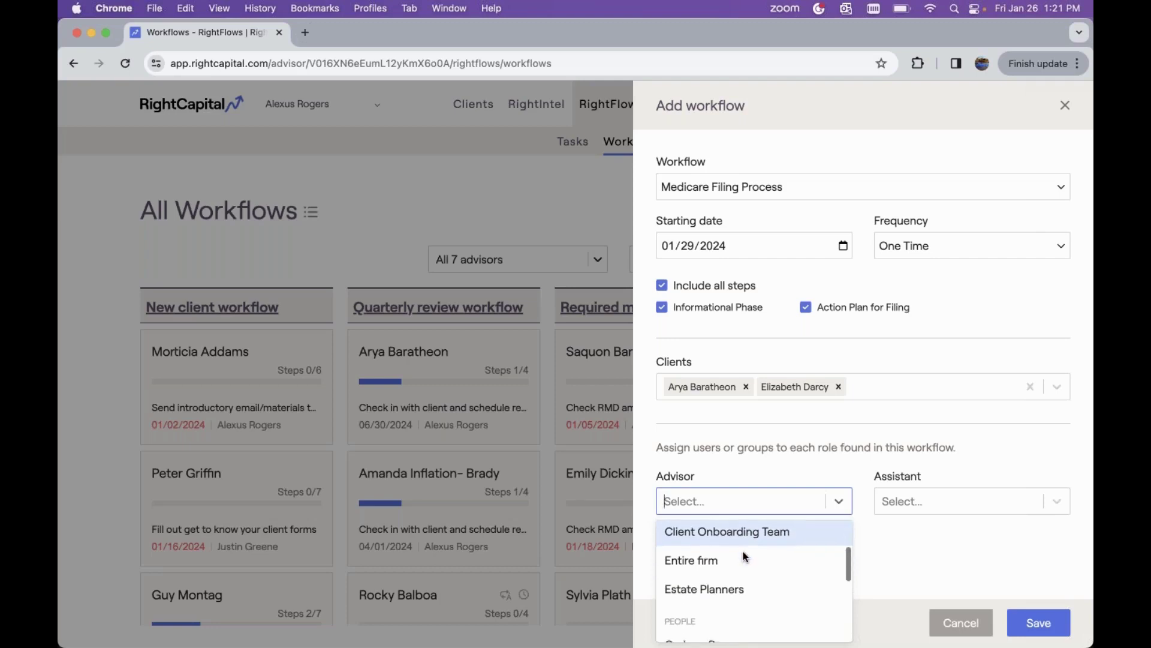
scroll(743, 552, down, 5)
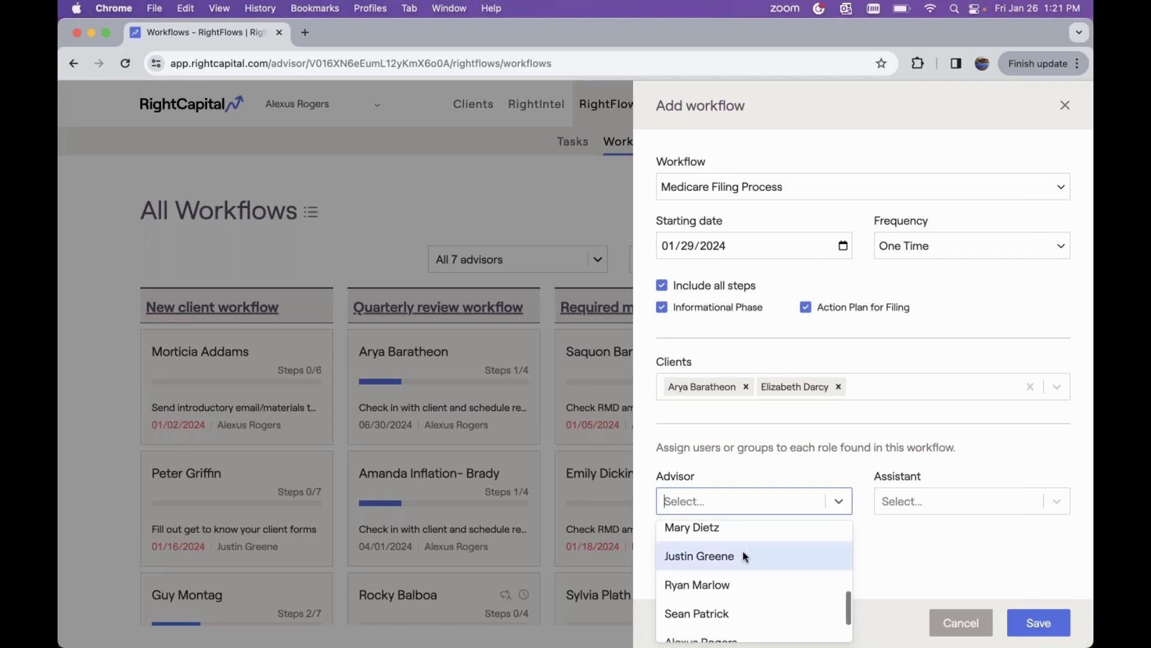
scroll(744, 556, down, 2)
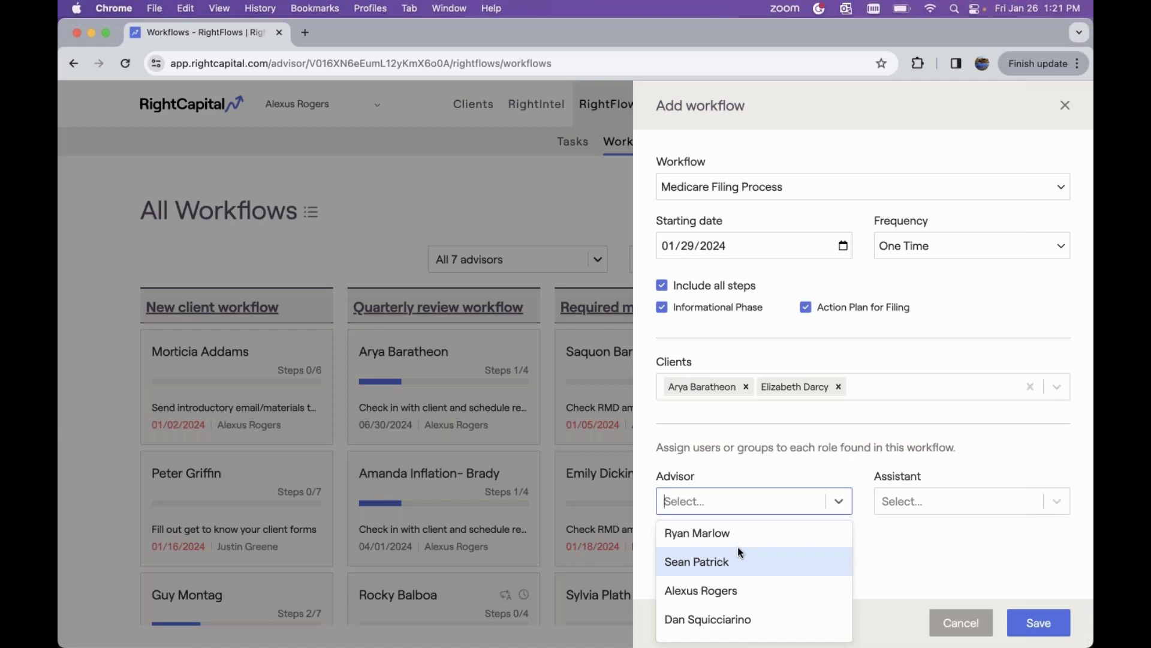
scroll(739, 547, up, 5)
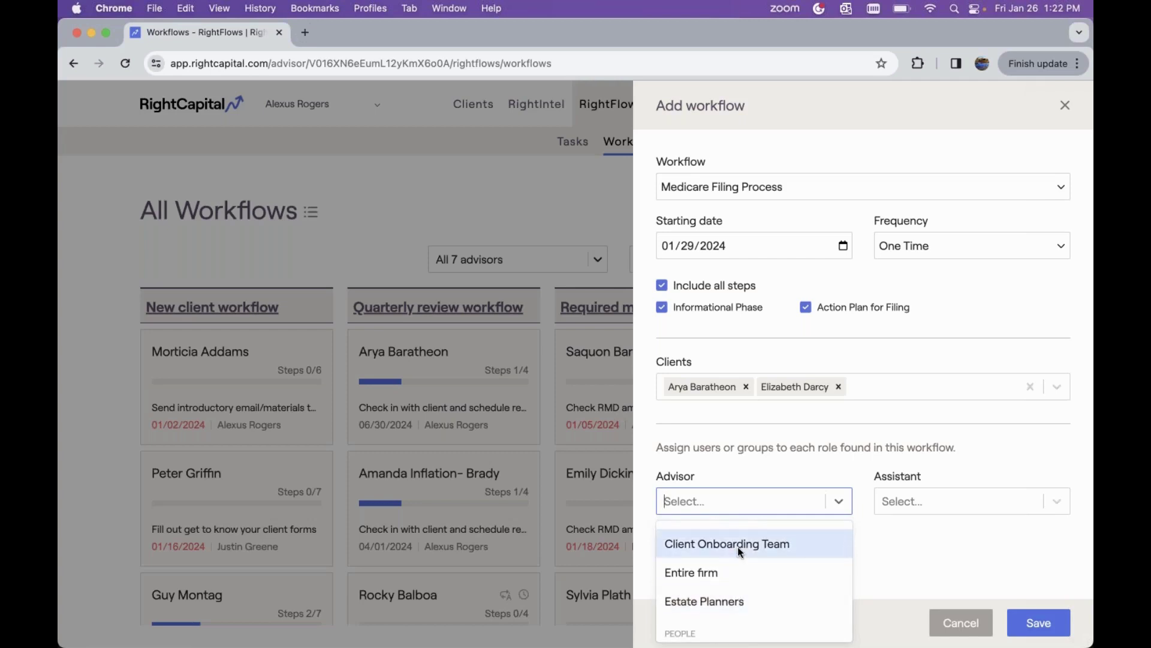
scroll(736, 598, down, 3)
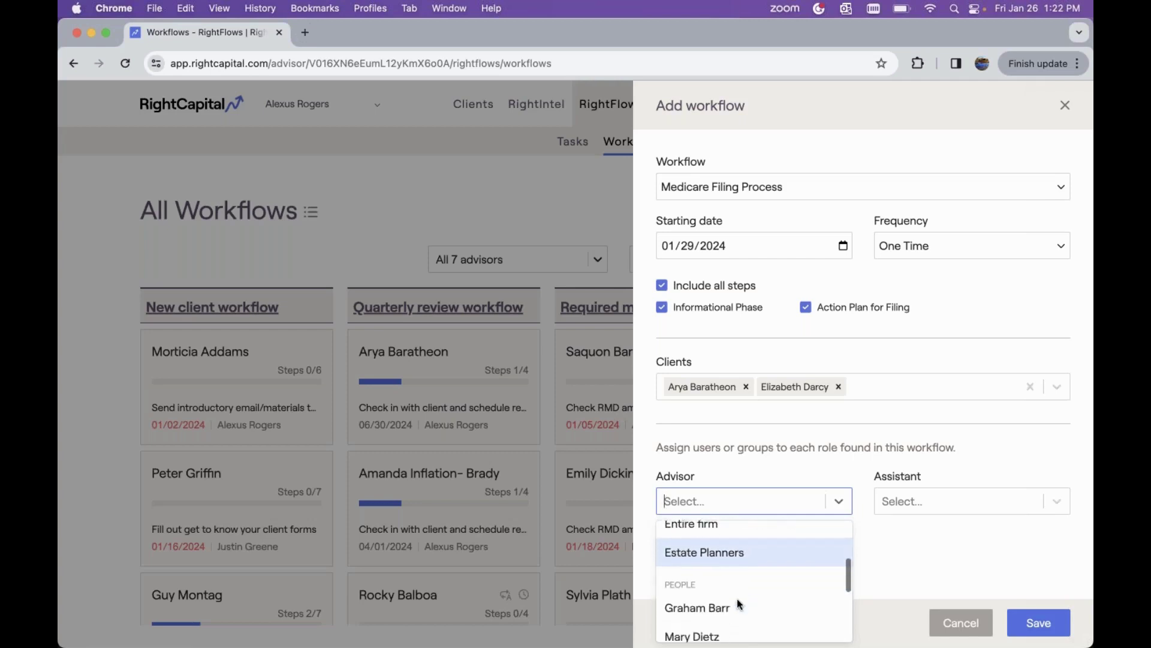
scroll(729, 585, up, 4)
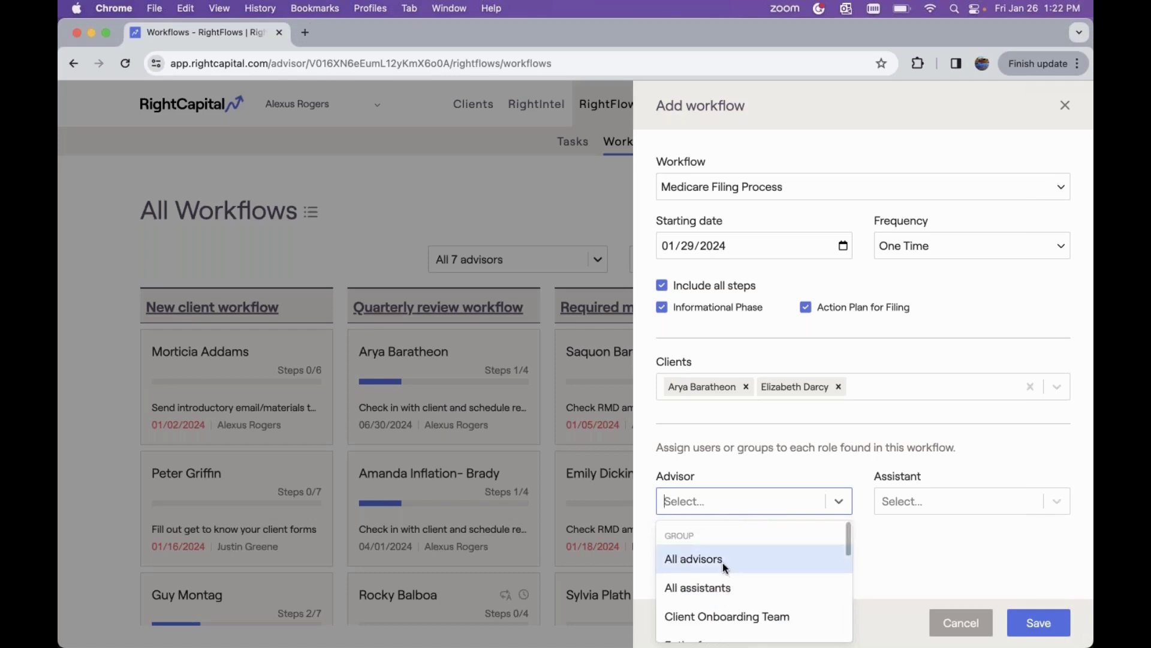
click(724, 567)
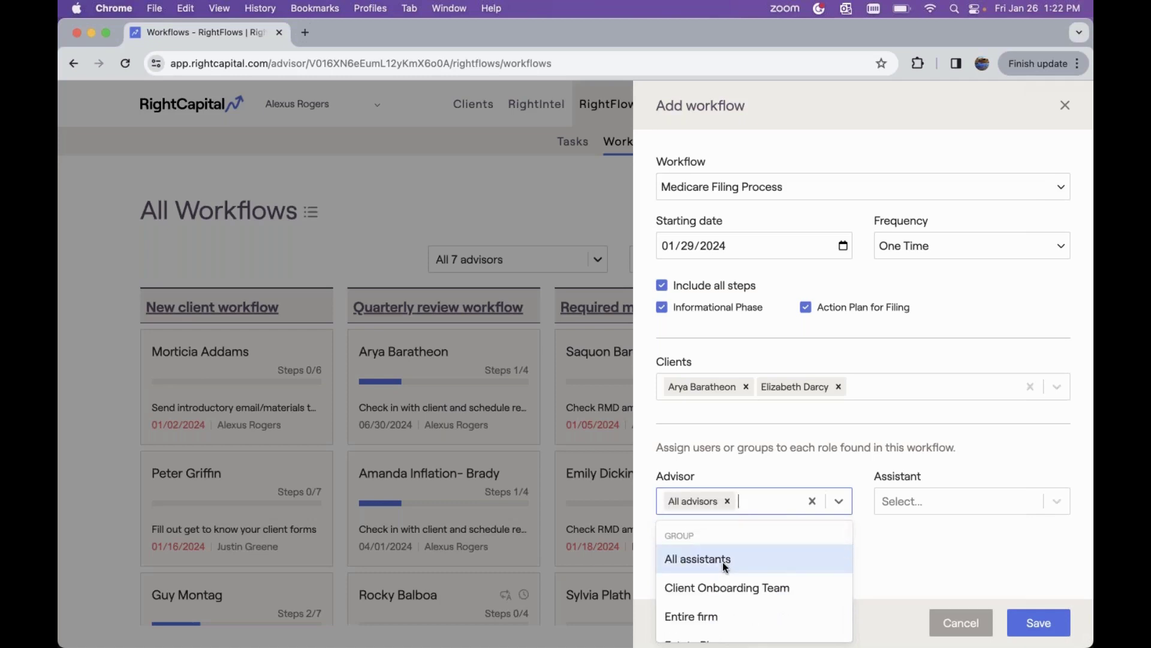
click(853, 451)
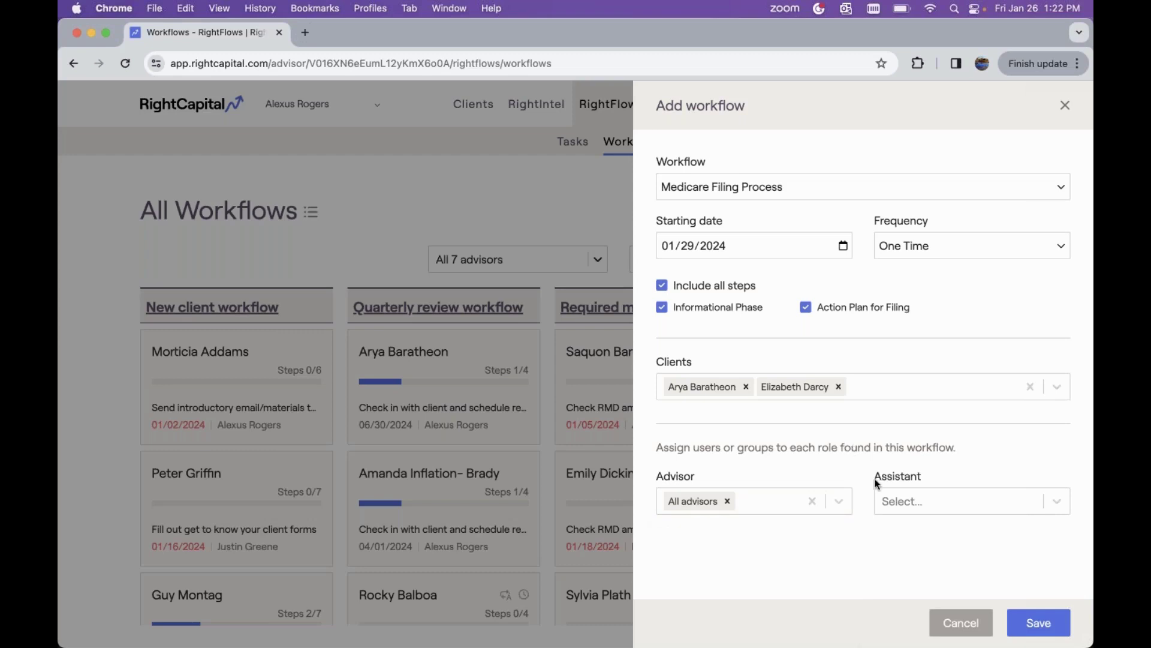
Assign the workflow's Assistant role to All assistants.
click(924, 499)
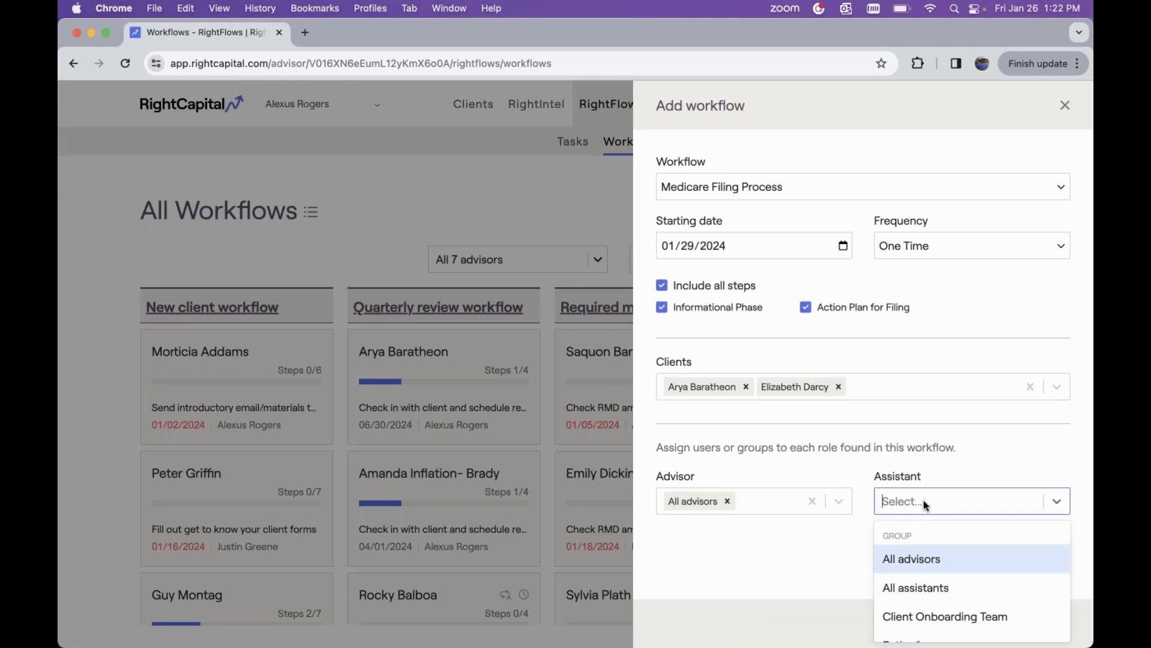
click(935, 592)
click(936, 444)
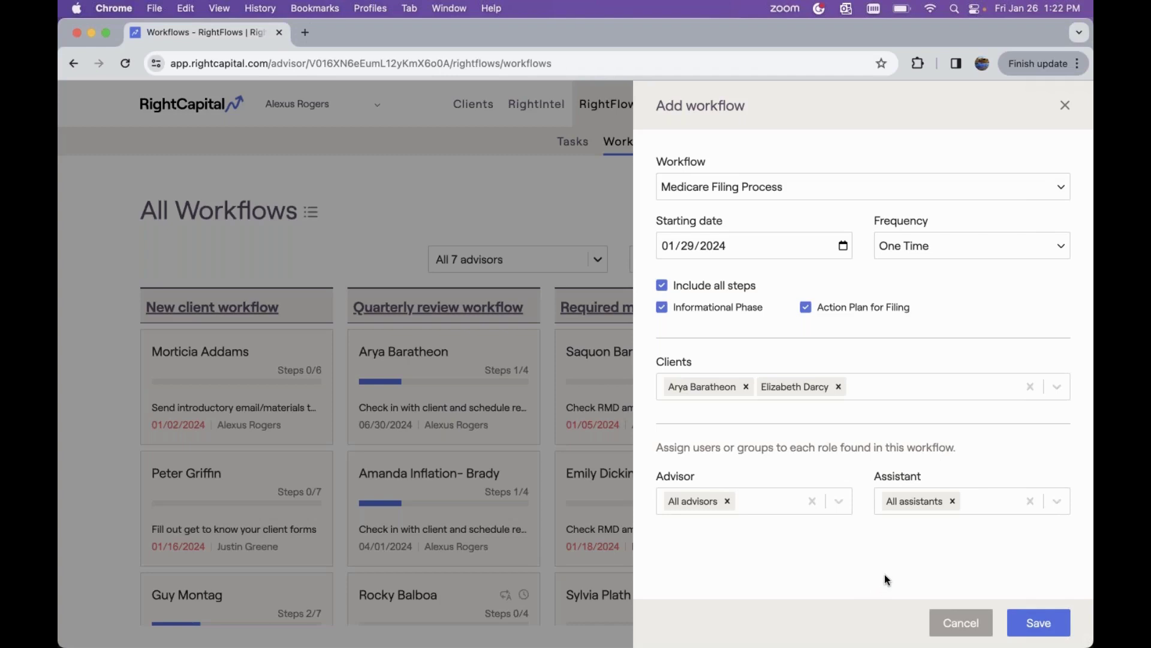
Save the Medicare Filing Process workflow and open the first client's copy of it.
click(1039, 623)
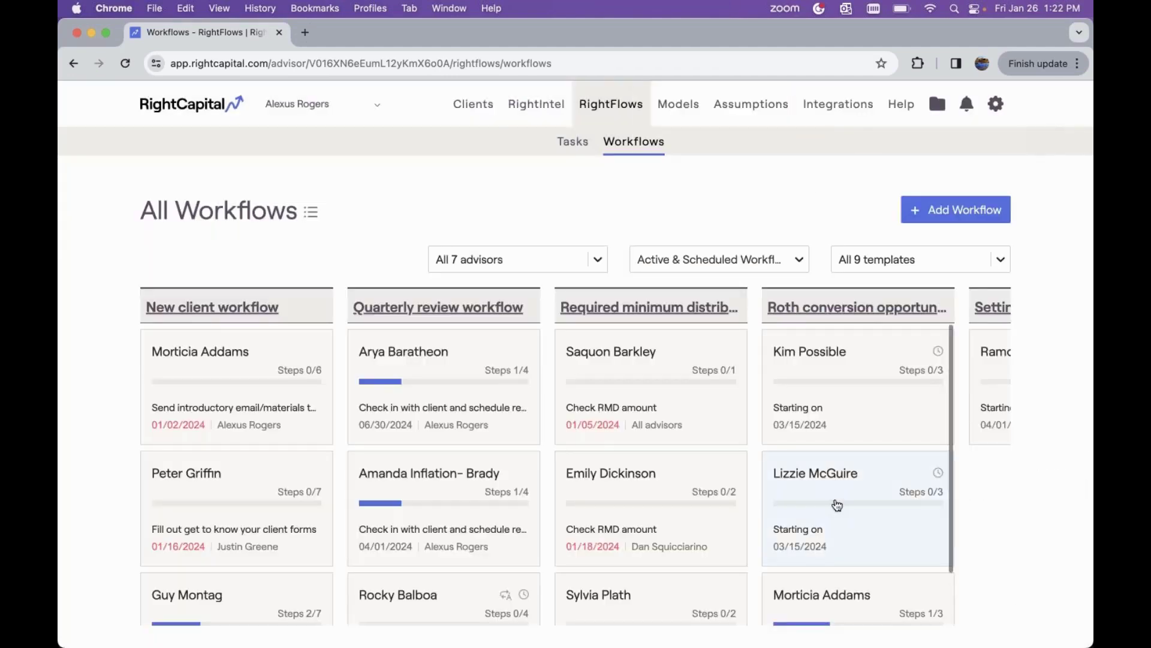
scroll(837, 506, right, 2)
scroll(837, 505, right, 8)
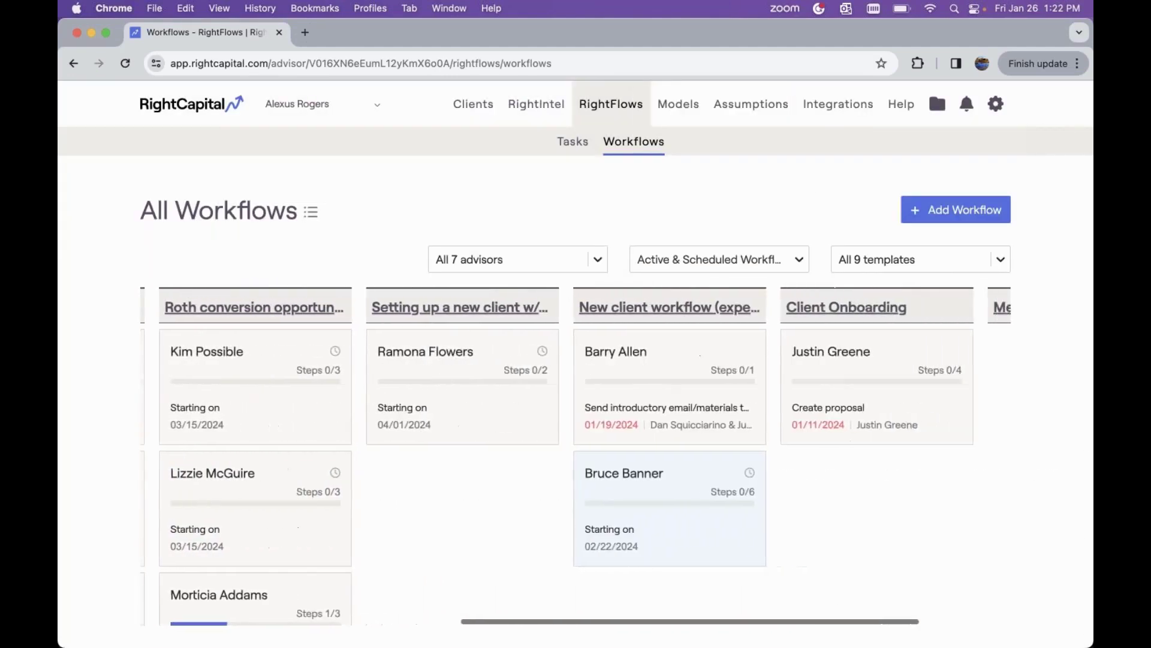
scroll(834, 504, right, 1)
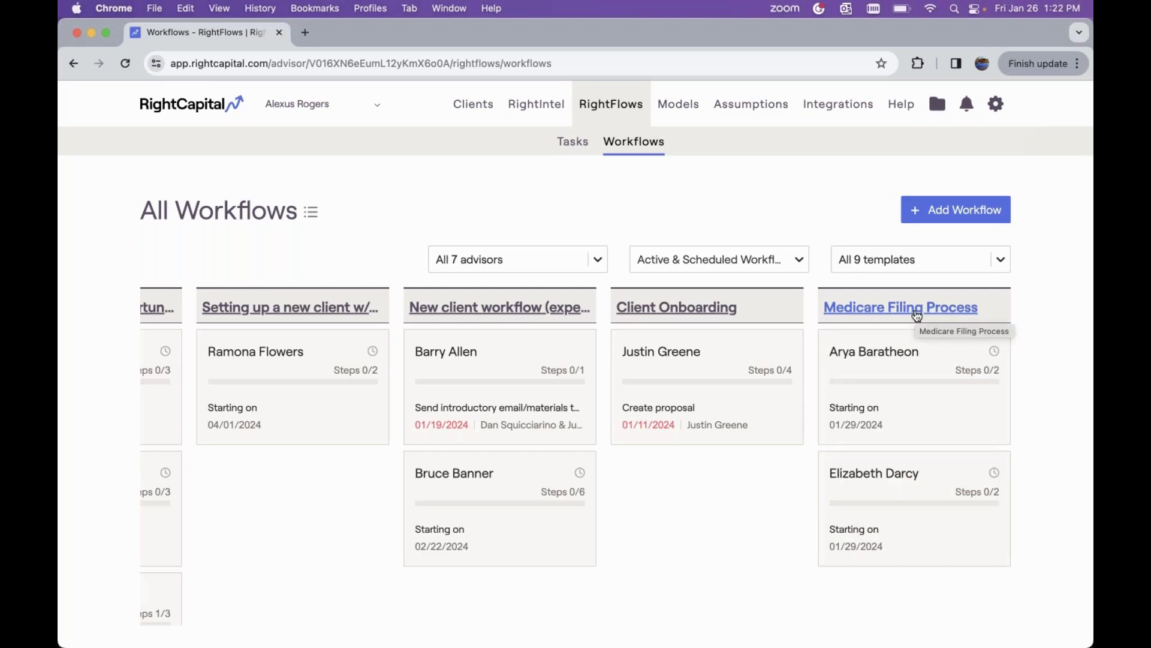
click(912, 366)
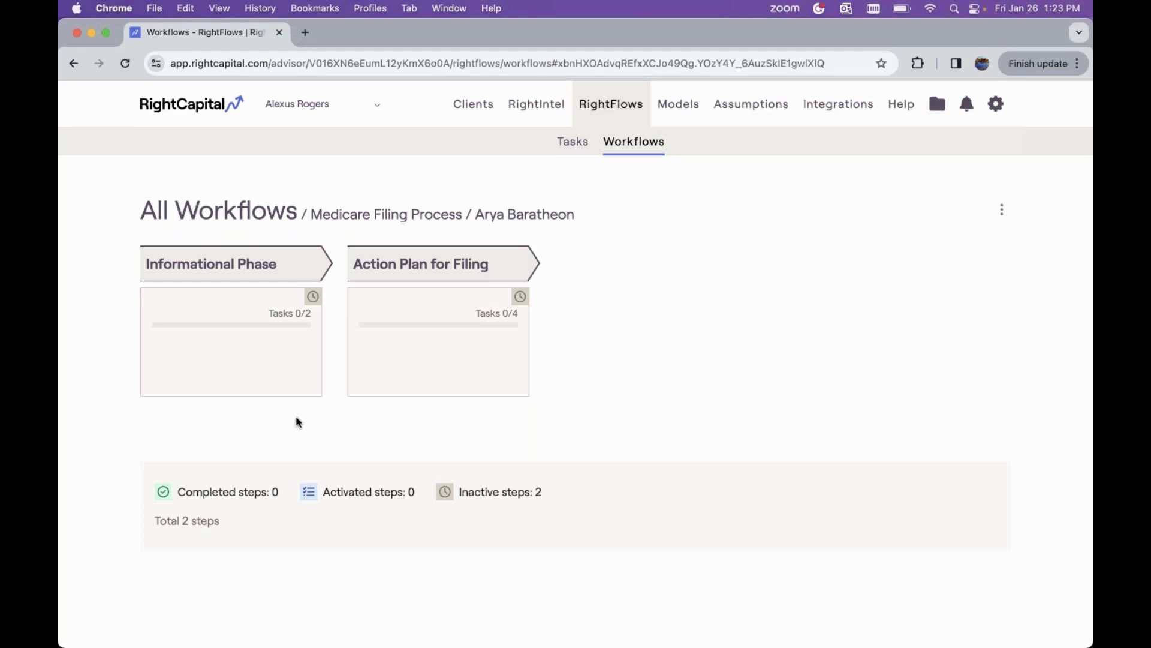
Open the Informational Phase step and start a new task for it.
click(273, 371)
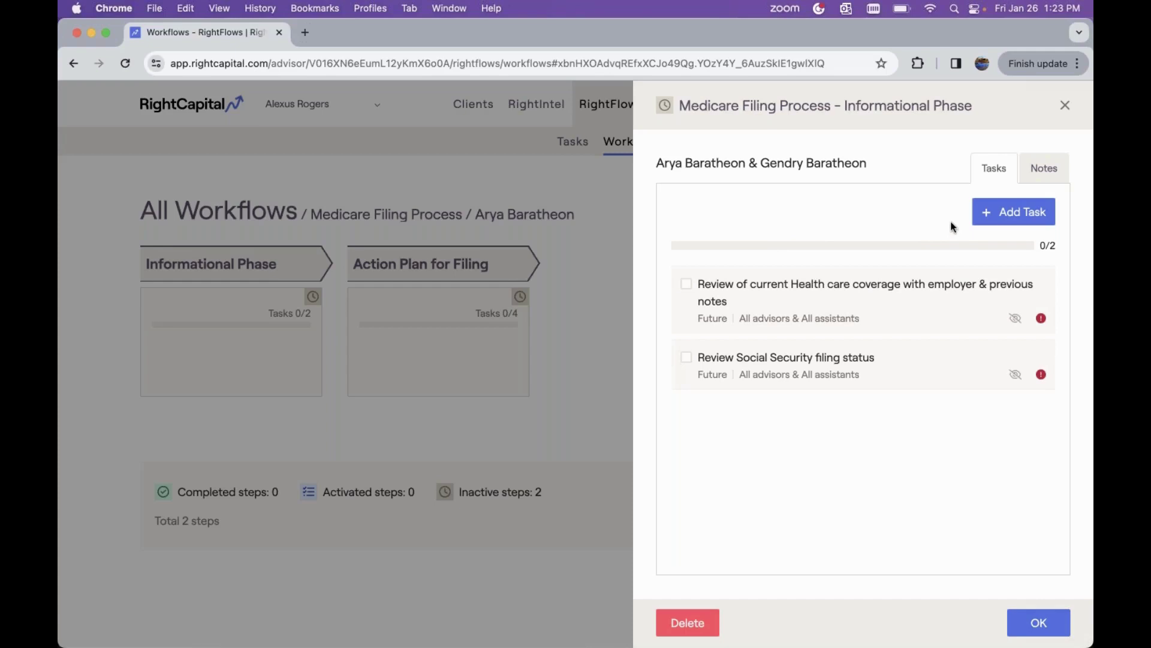
click(984, 211)
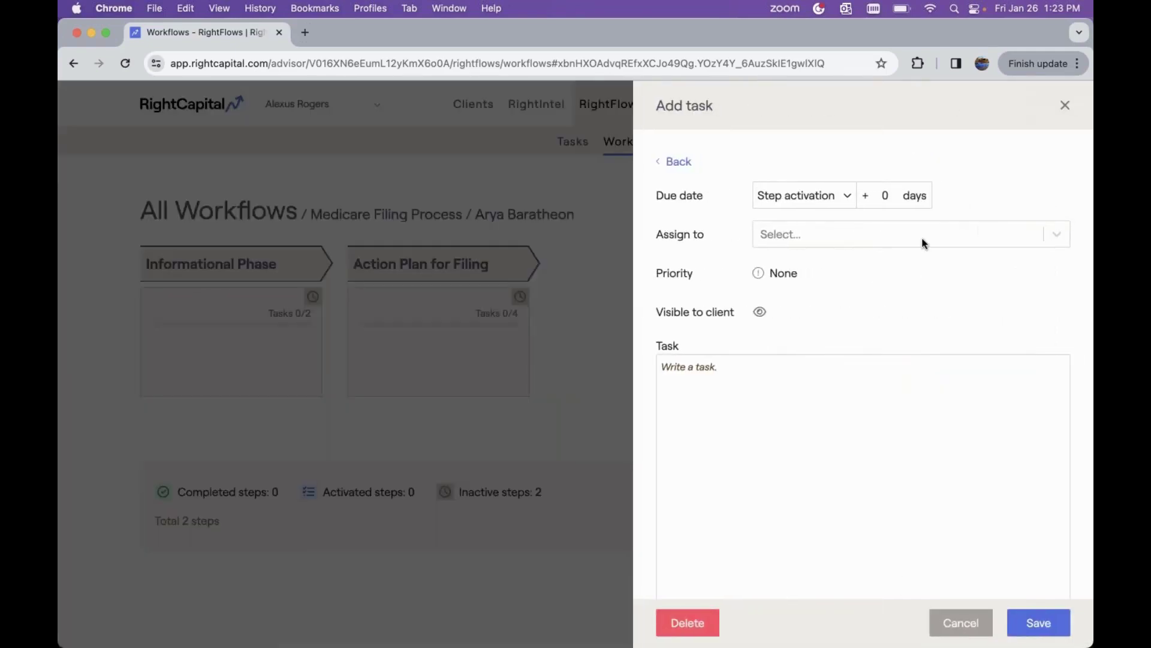
Set the task due 6 days after activation, for All advisors, High priority, hidden from client.
click(879, 201)
key(Right)
text(6)
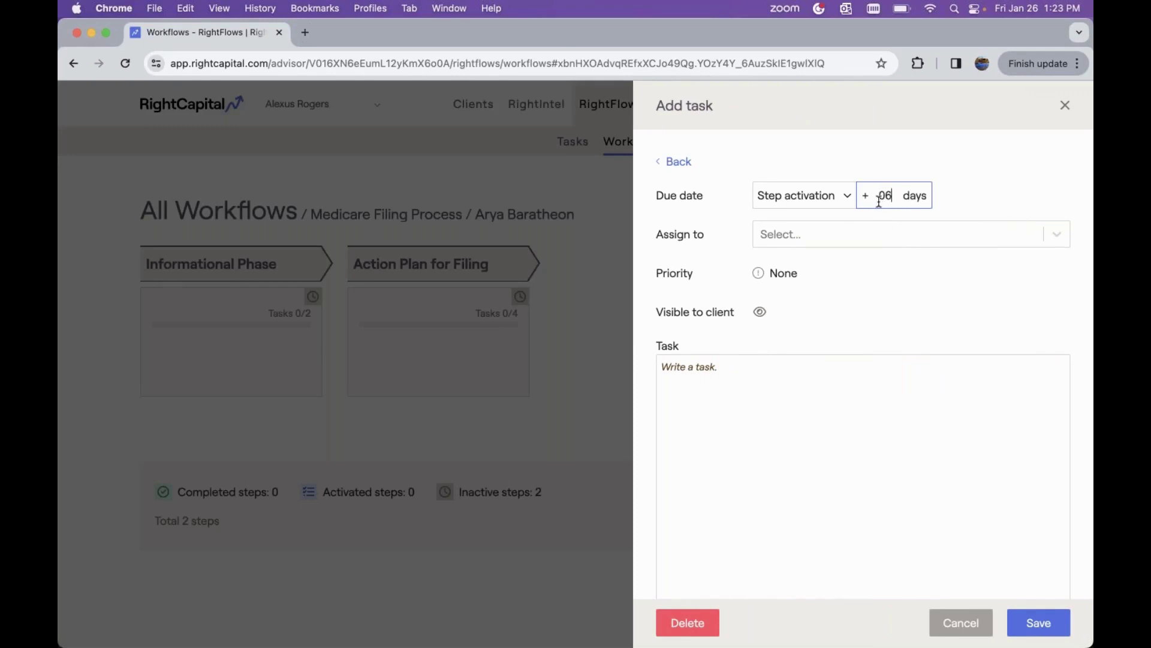
key(BackSpace)
key(BackSpace)
text(6)
click(844, 234)
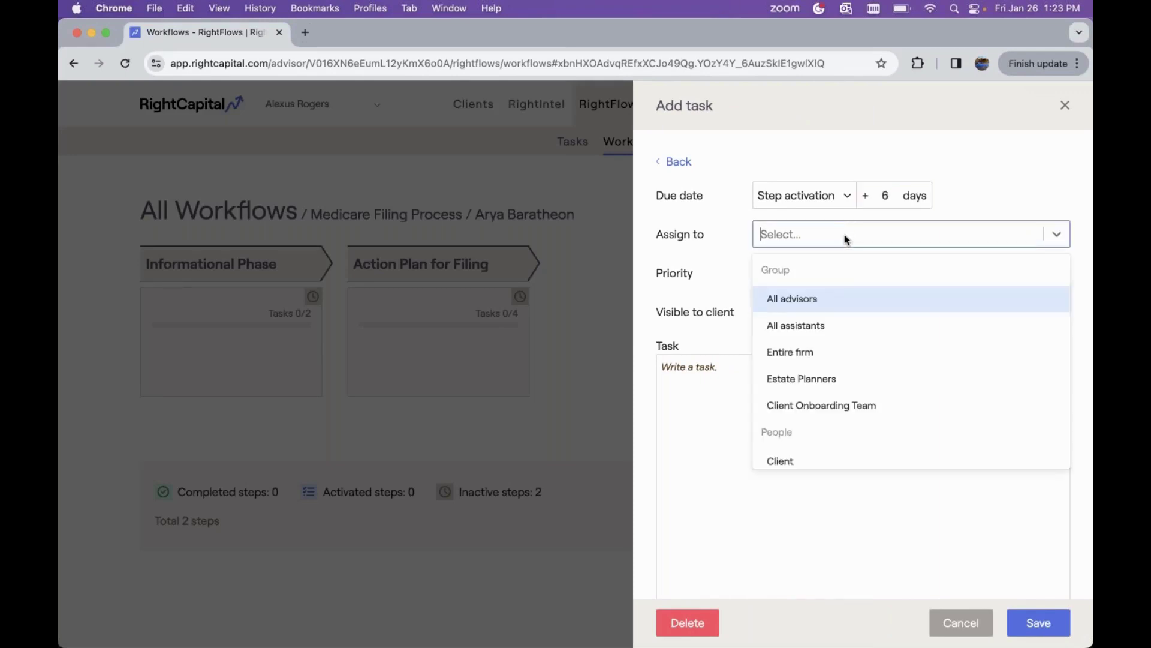
click(801, 300)
click(724, 280)
click(759, 274)
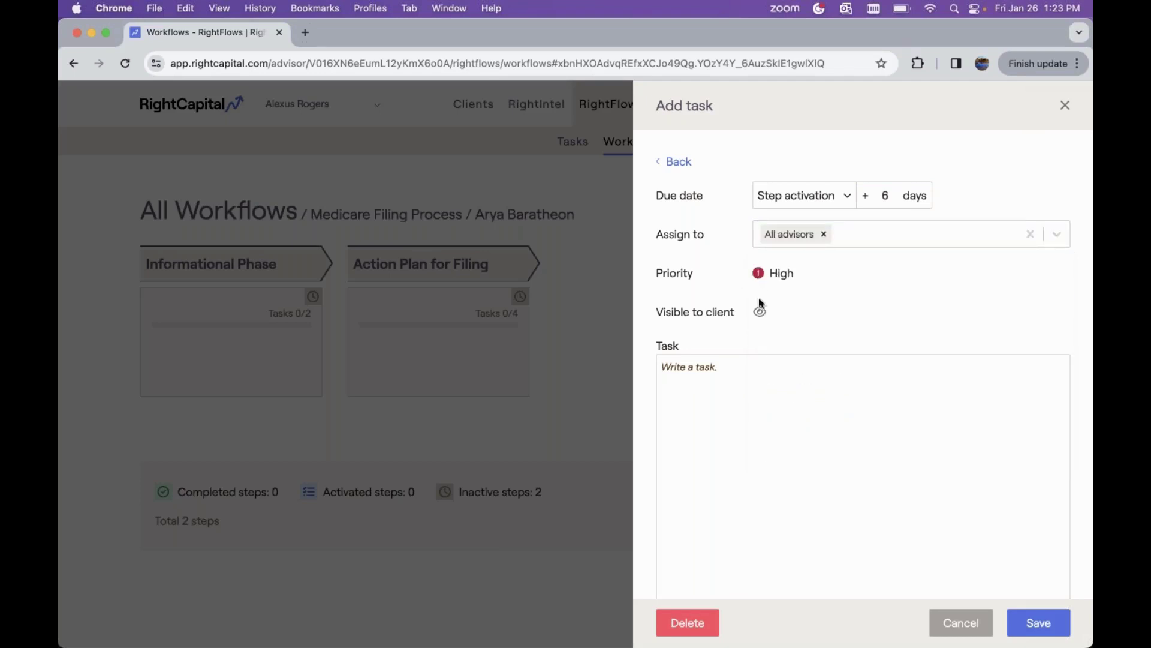
click(759, 312)
Describe the task as 'Reminder to review their HSAs' and save it.
click(729, 386)
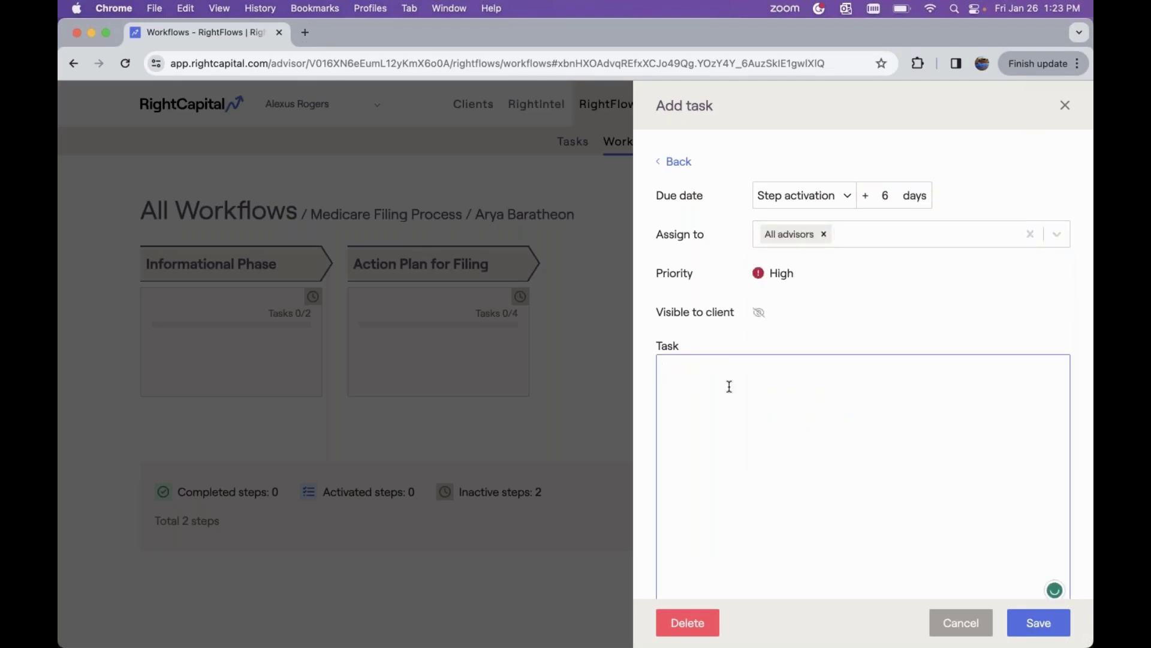
text(U)
key(BackSpace)
text(Reminder to review thei)
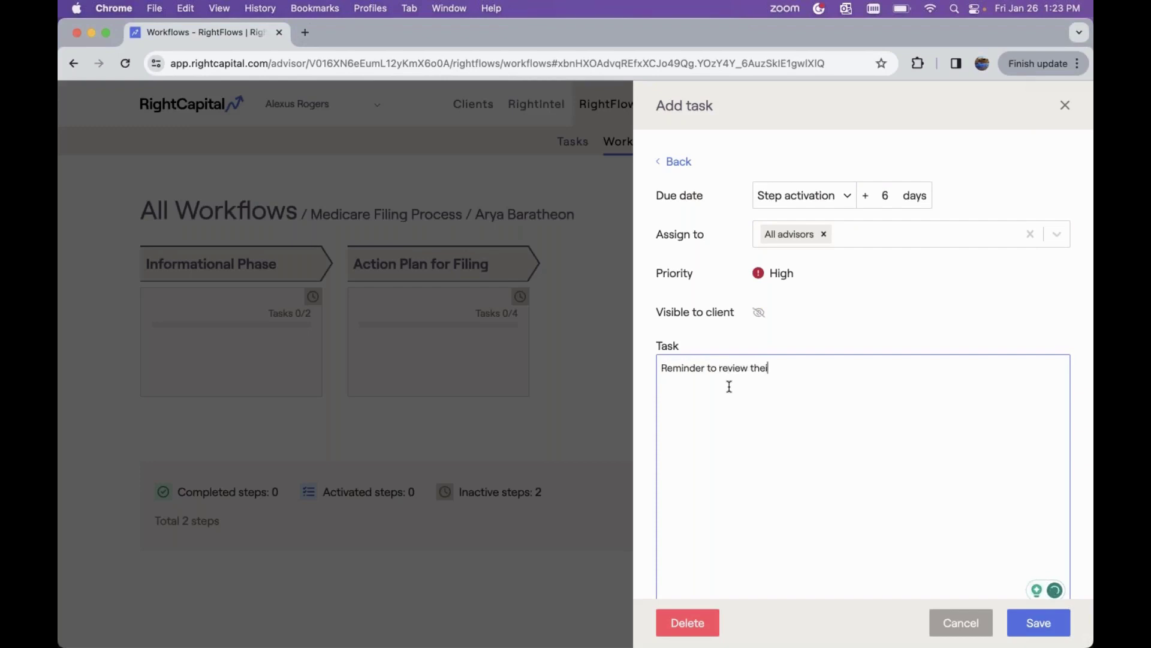
text(r HSAs)
click(1038, 622)
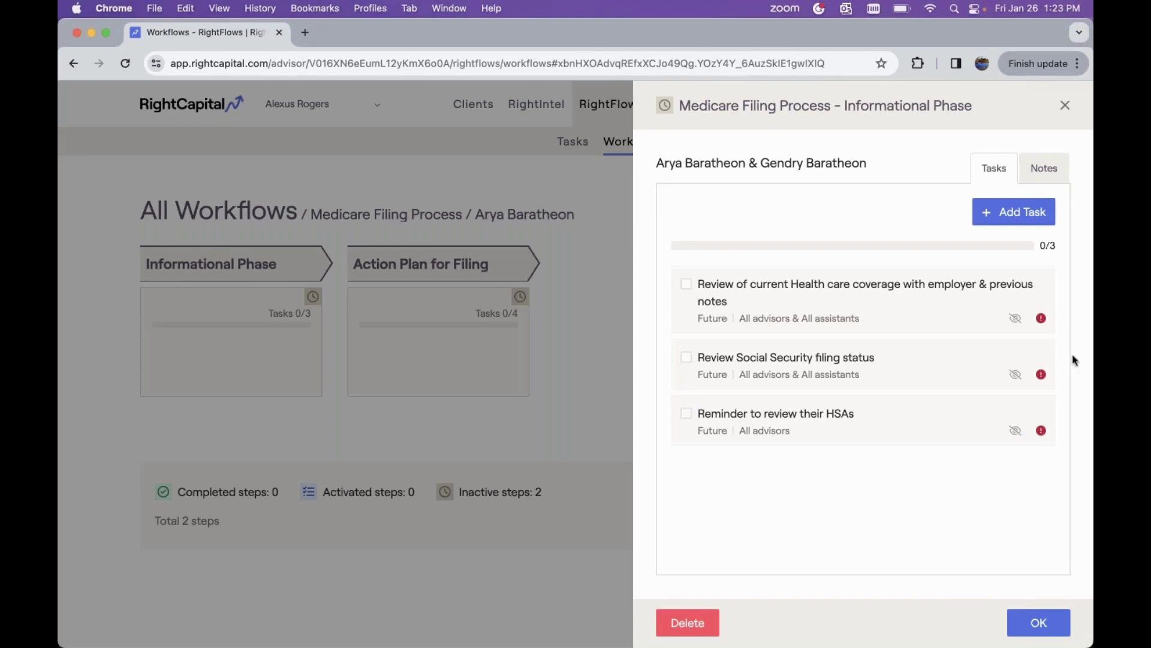
Check the Informational Phase notes, then delete the client-access reminder task from Action Plan for Filing.
click(1034, 178)
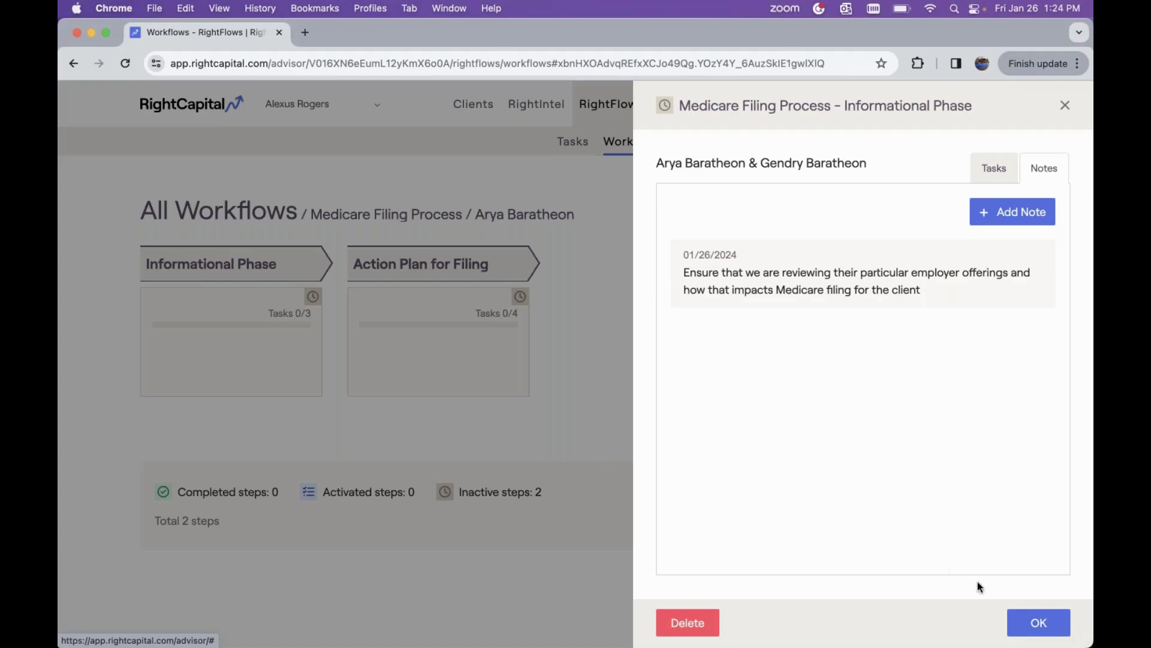
click(1033, 623)
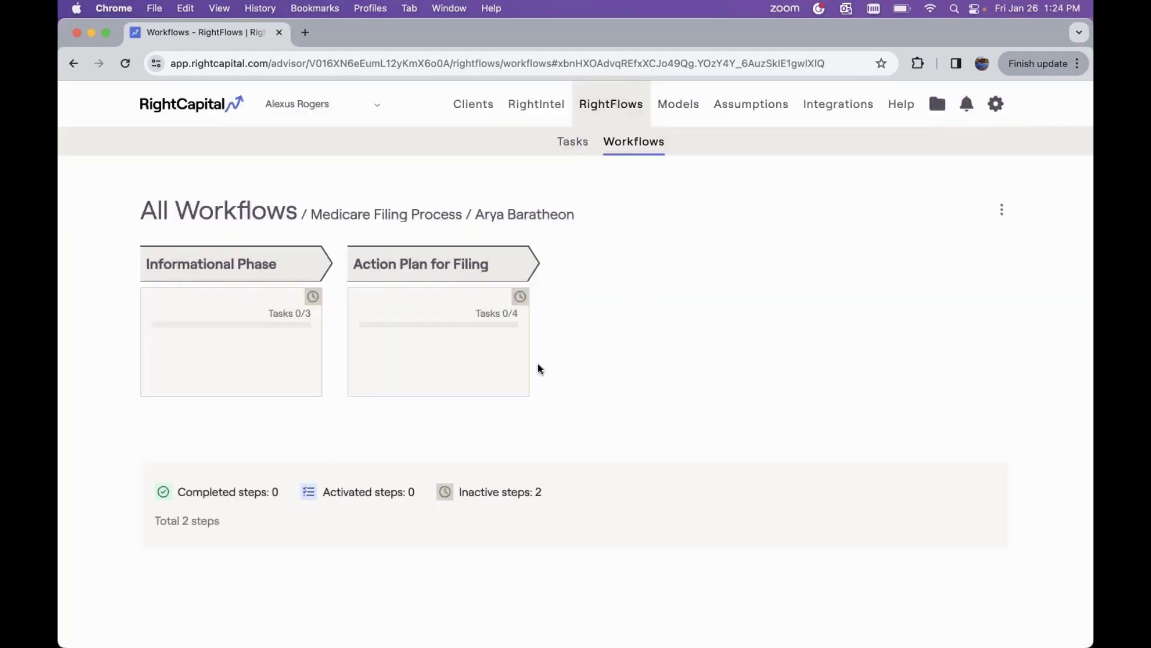
click(426, 344)
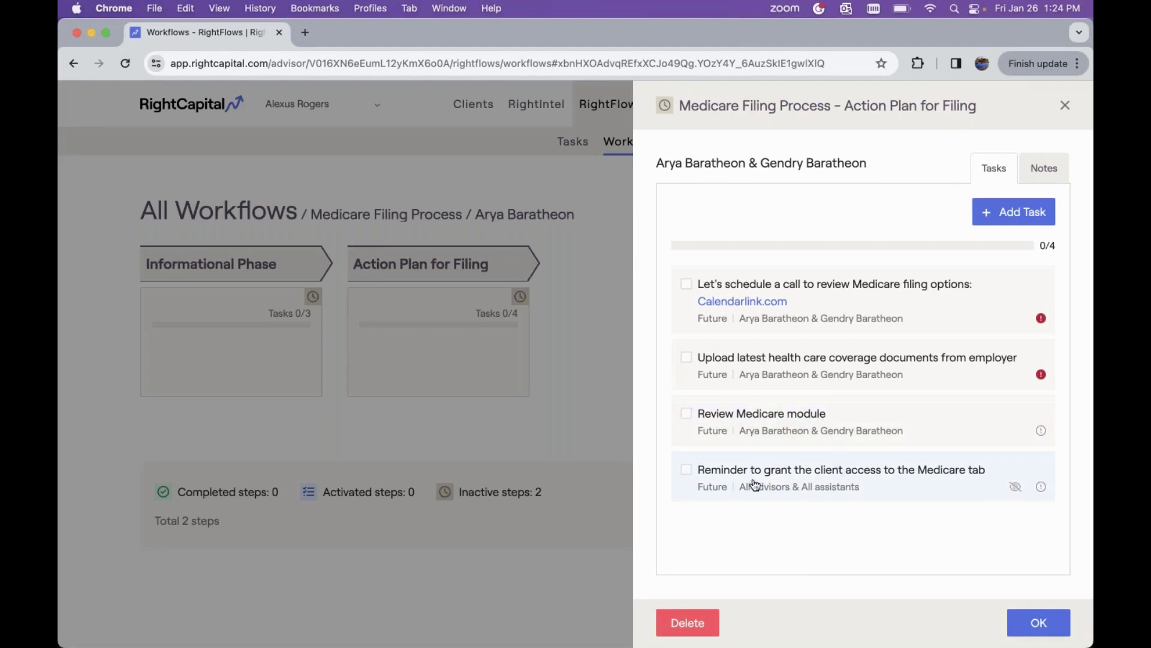
click(813, 478)
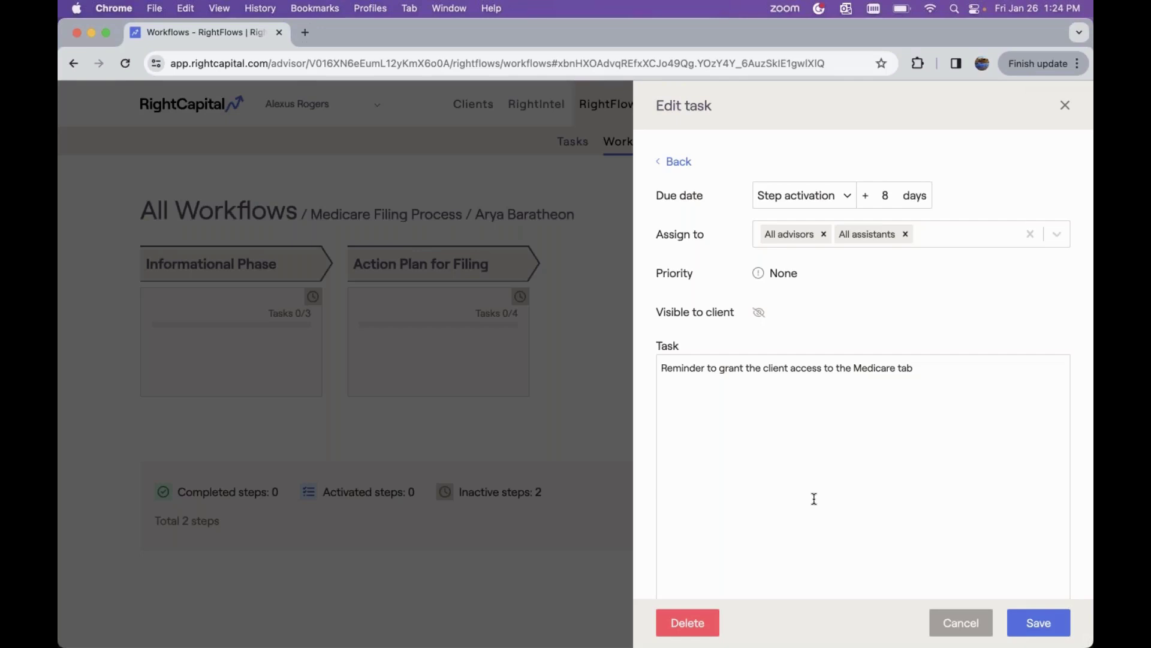
click(689, 628)
click(728, 573)
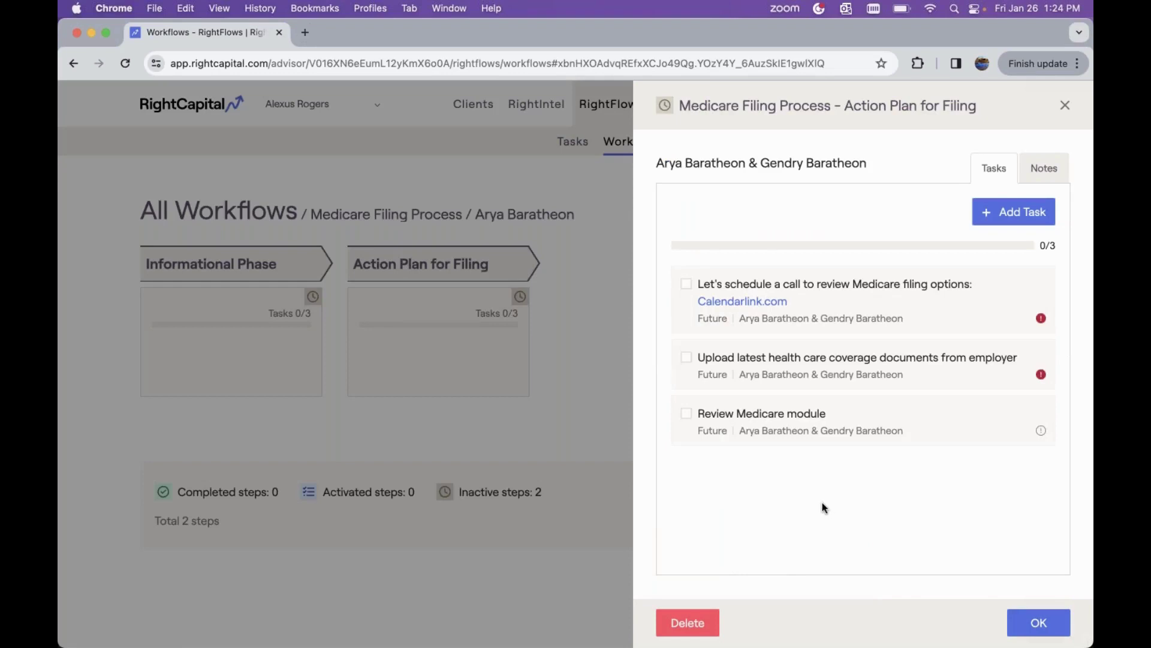
click(1031, 629)
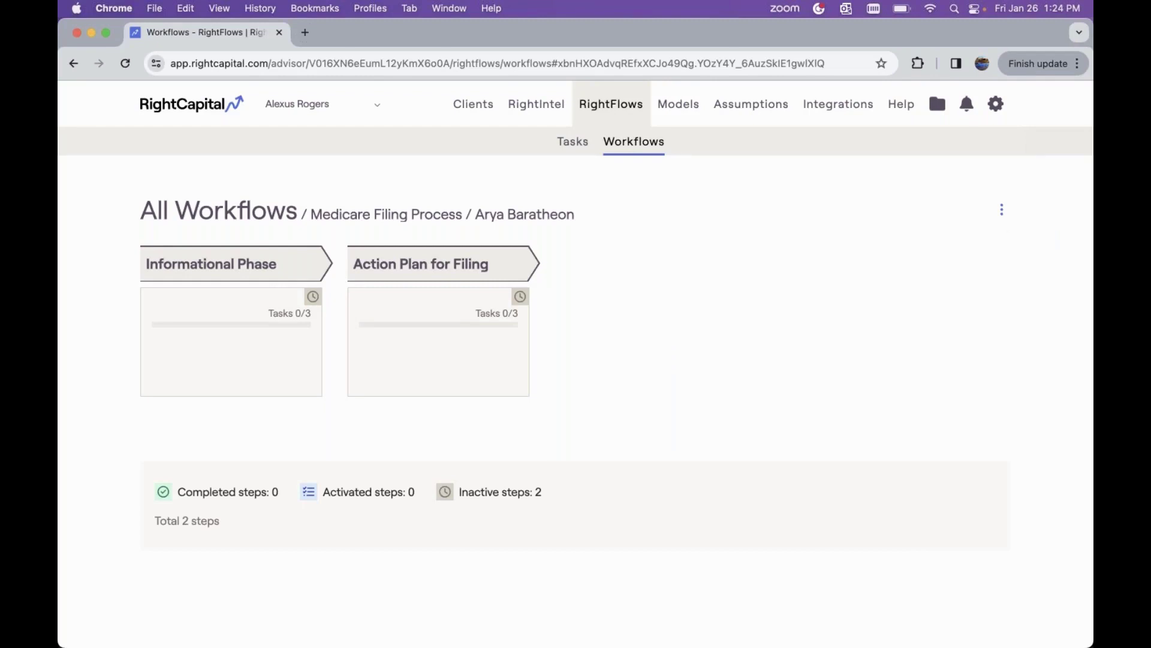
click(1002, 213)
Return to the board and open another client's Quarterly review Mid-year check in tasks.
click(247, 216)
scroll(730, 343, down, 2)
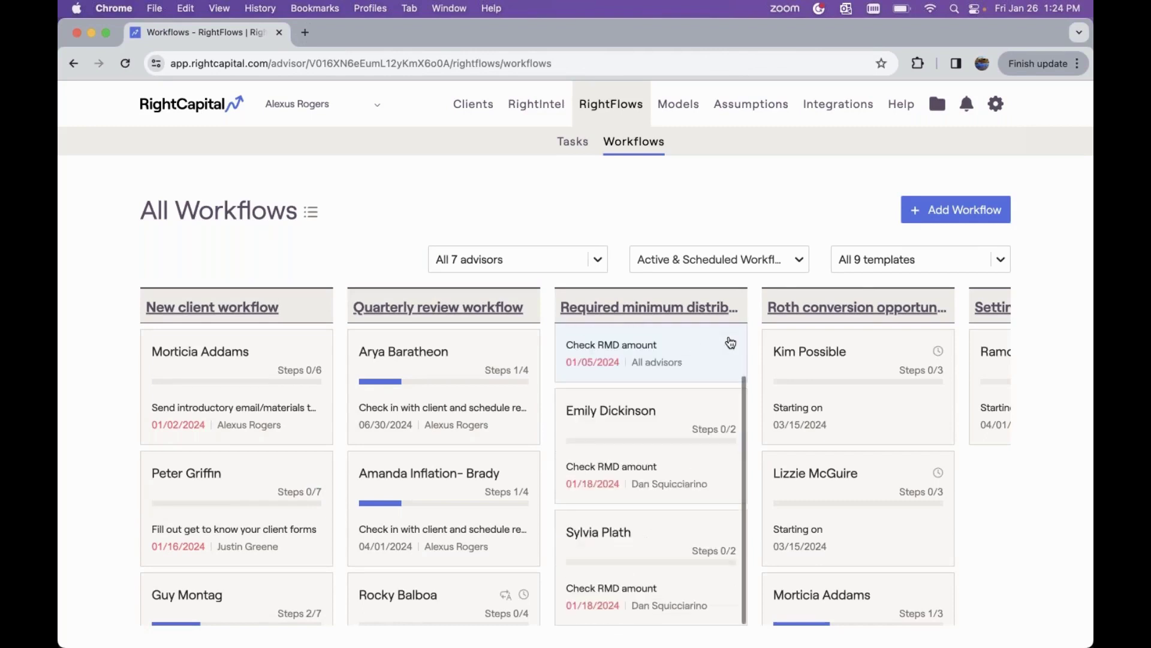
click(461, 393)
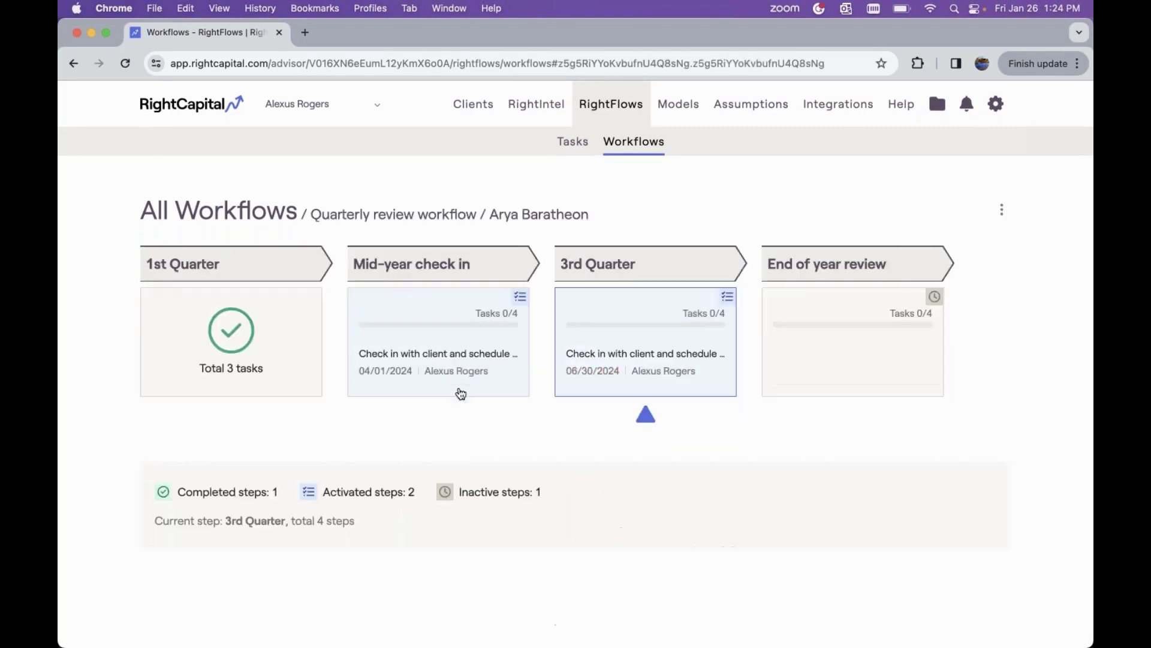
click(260, 217)
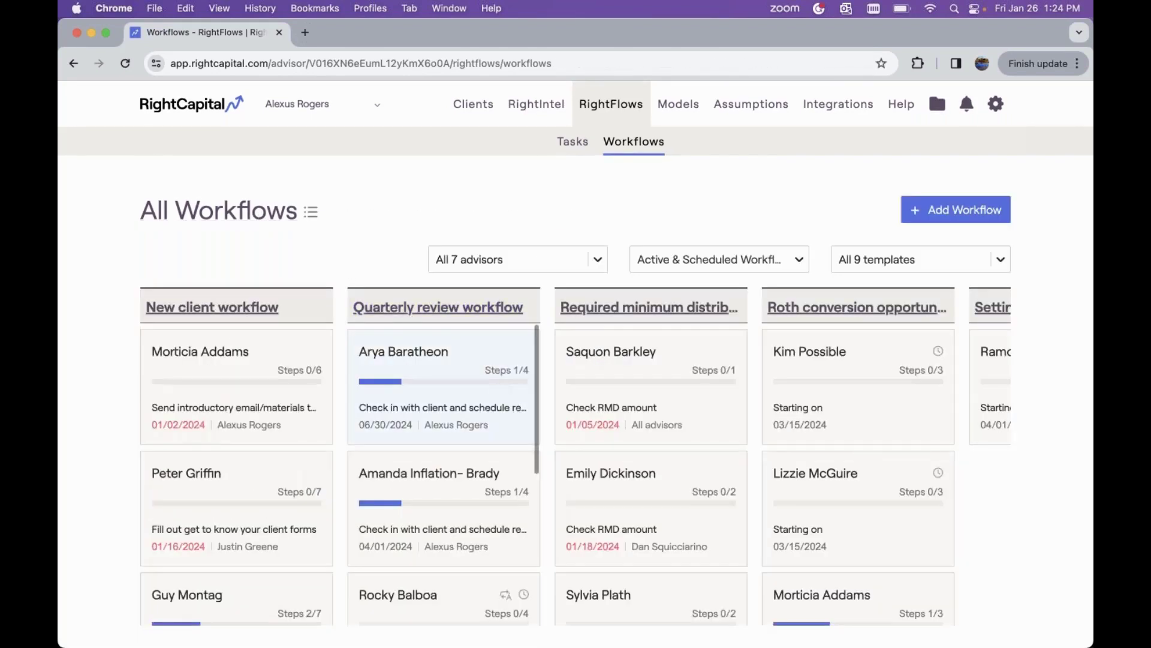
click(450, 521)
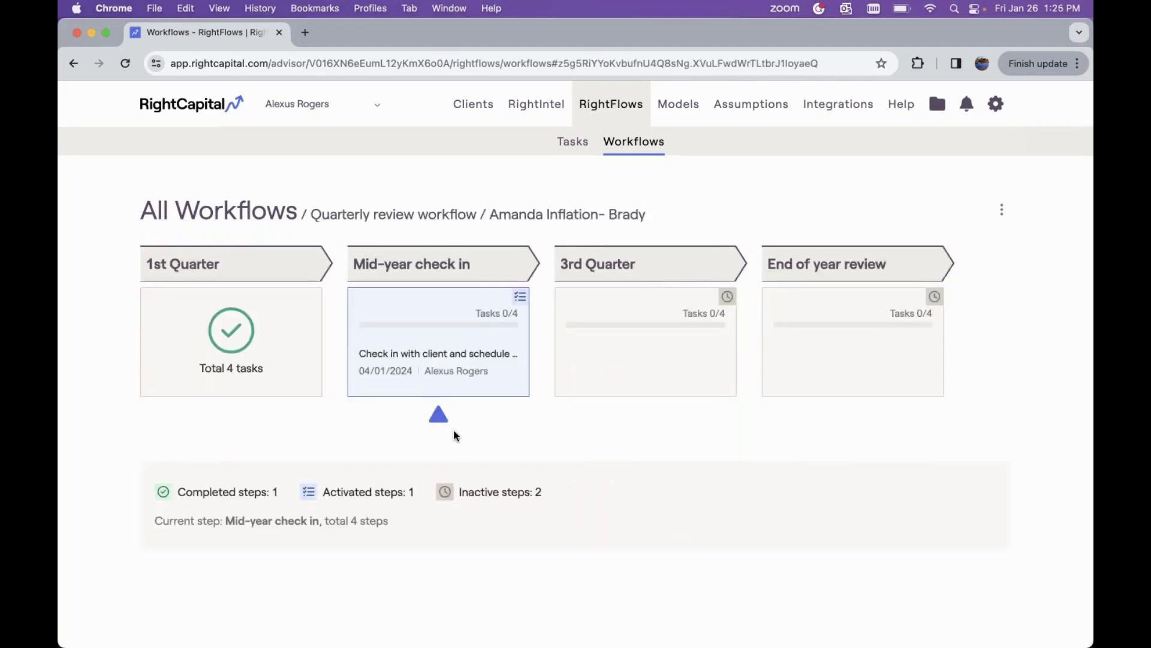
click(422, 354)
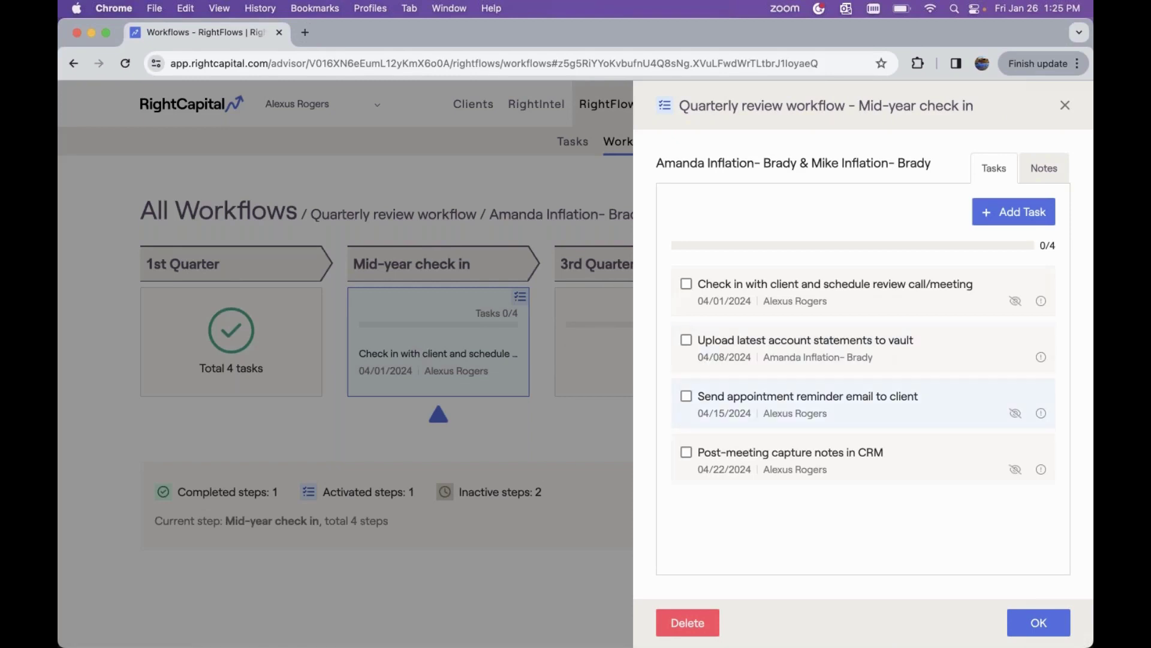
Complete the check-in call, appointment reminder and CRM notes tasks in Mid-year check in.
click(686, 284)
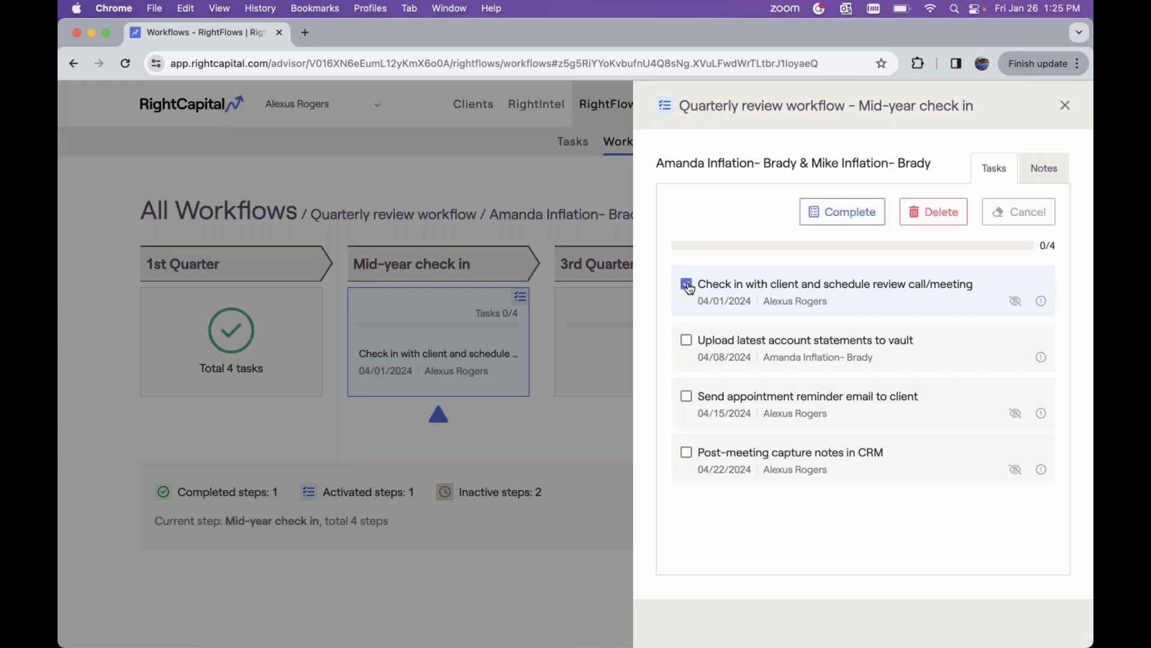
click(687, 398)
click(688, 454)
click(854, 222)
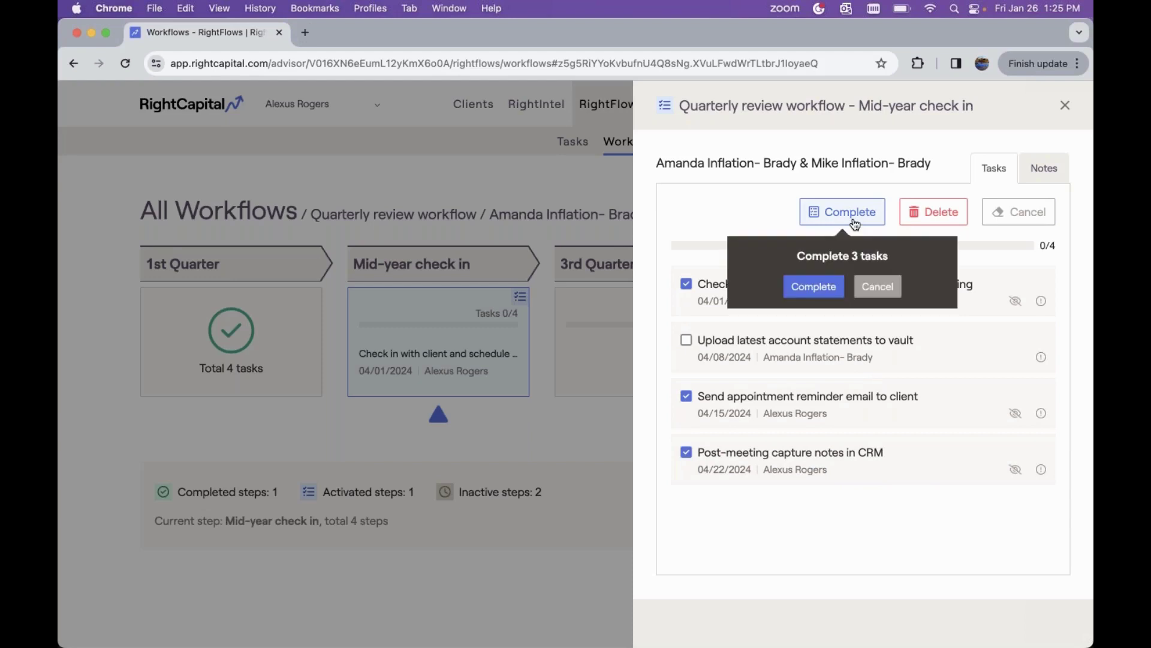
click(823, 290)
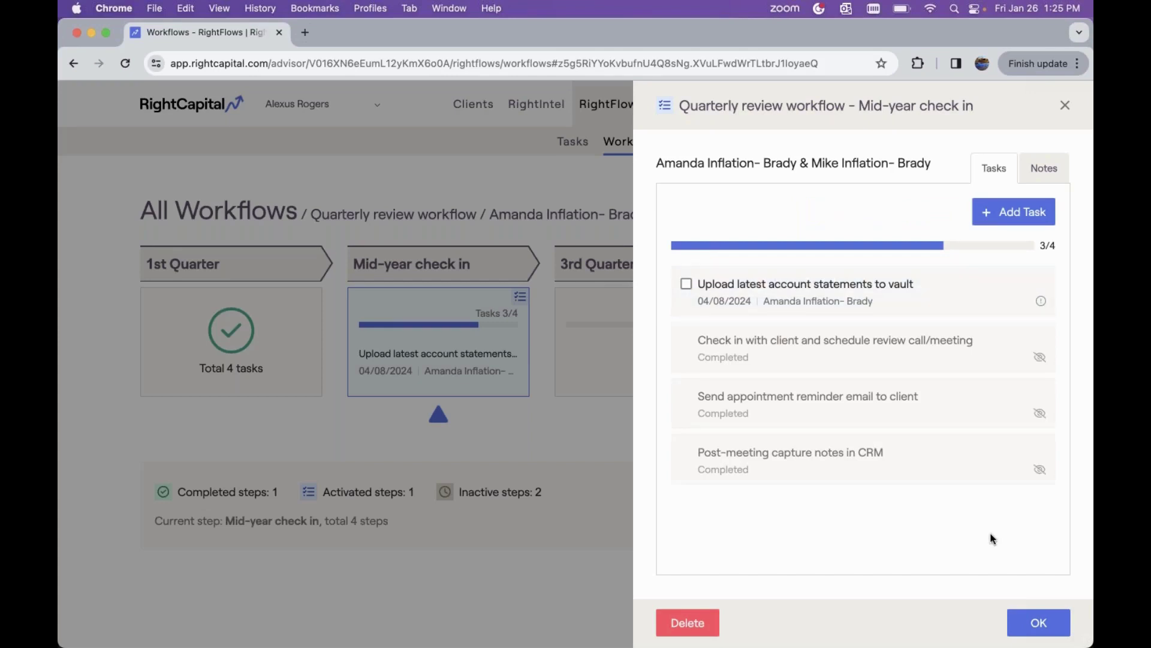
click(1030, 625)
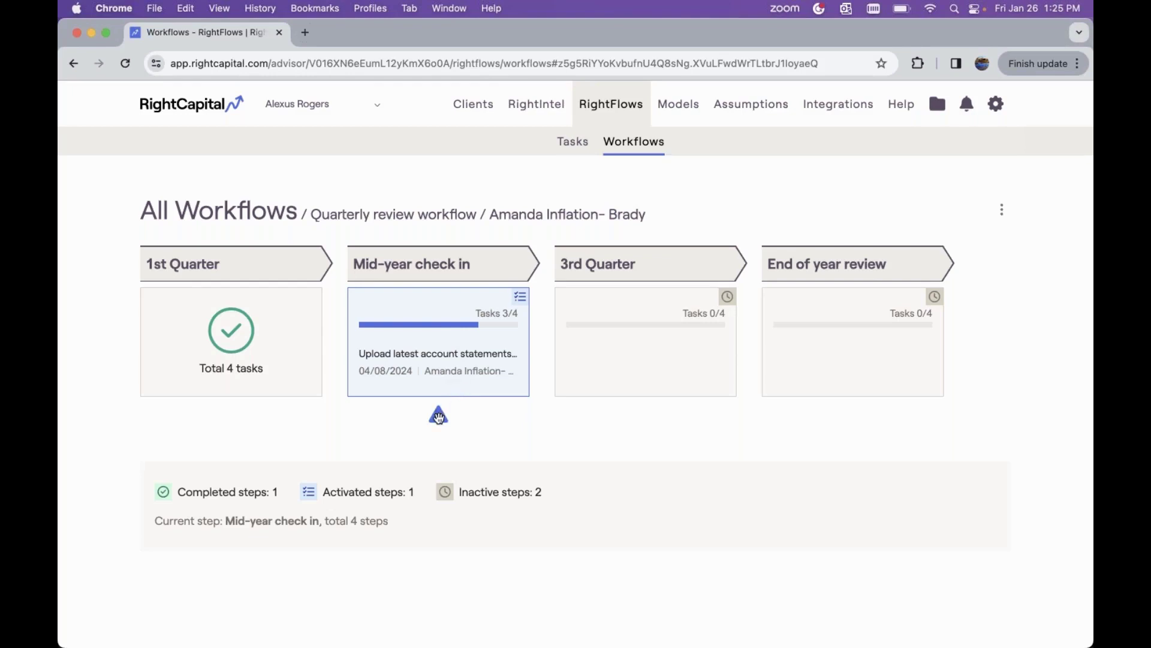
Advance the step marker to 3rd Quarter, completing all Mid-year tasks, then toward End of year review.
drag(438, 418, 649, 416)
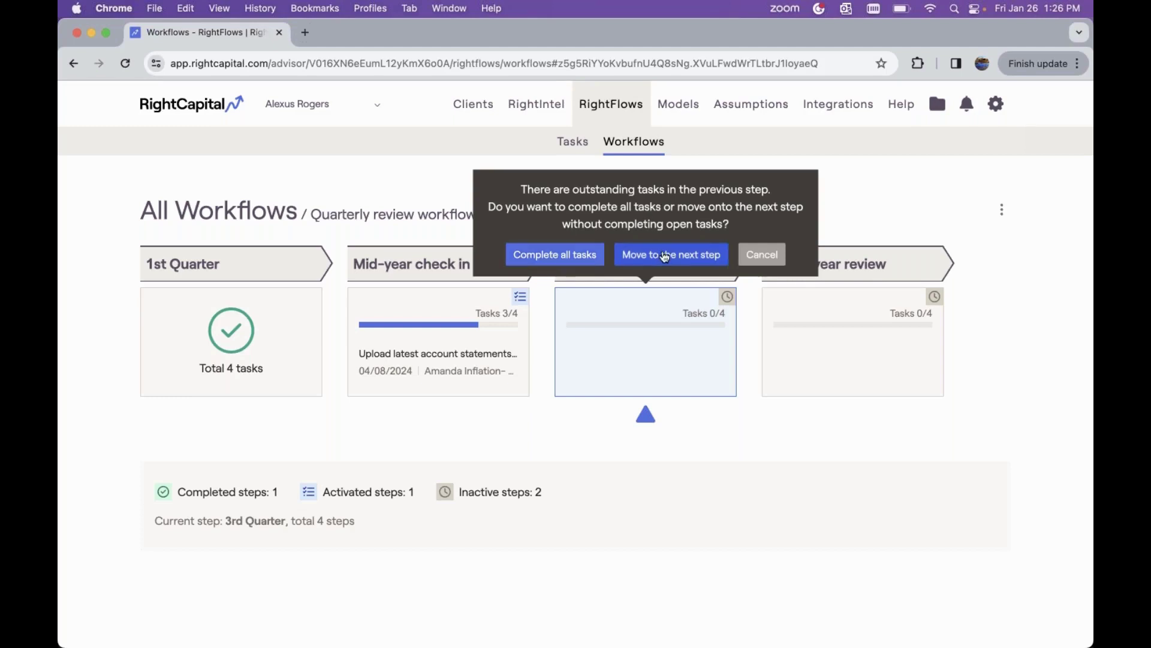
click(572, 260)
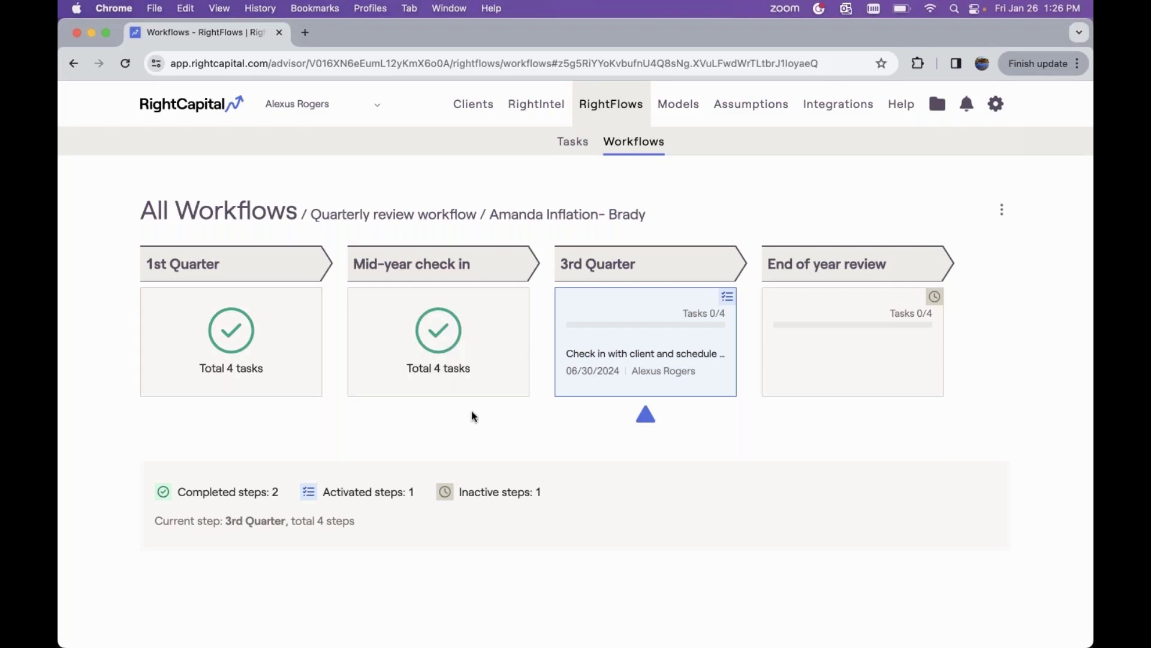
drag(655, 416, 858, 415)
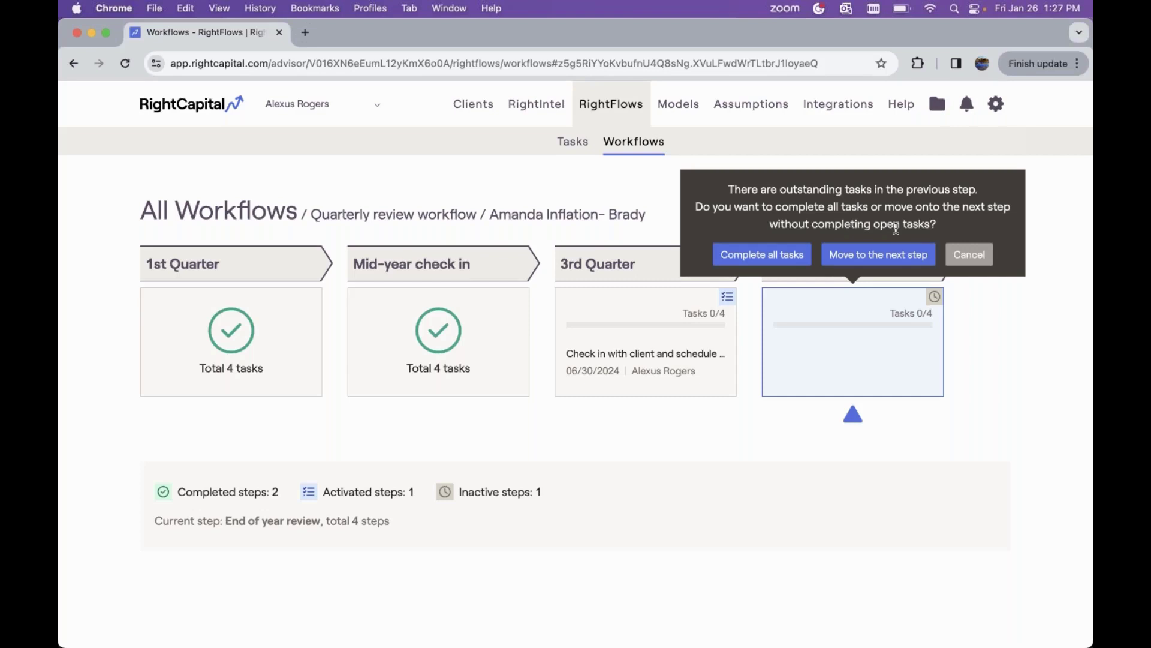
Move on to End of year review leaving 3rd Quarter tasks open, then return to All Workflows.
click(886, 264)
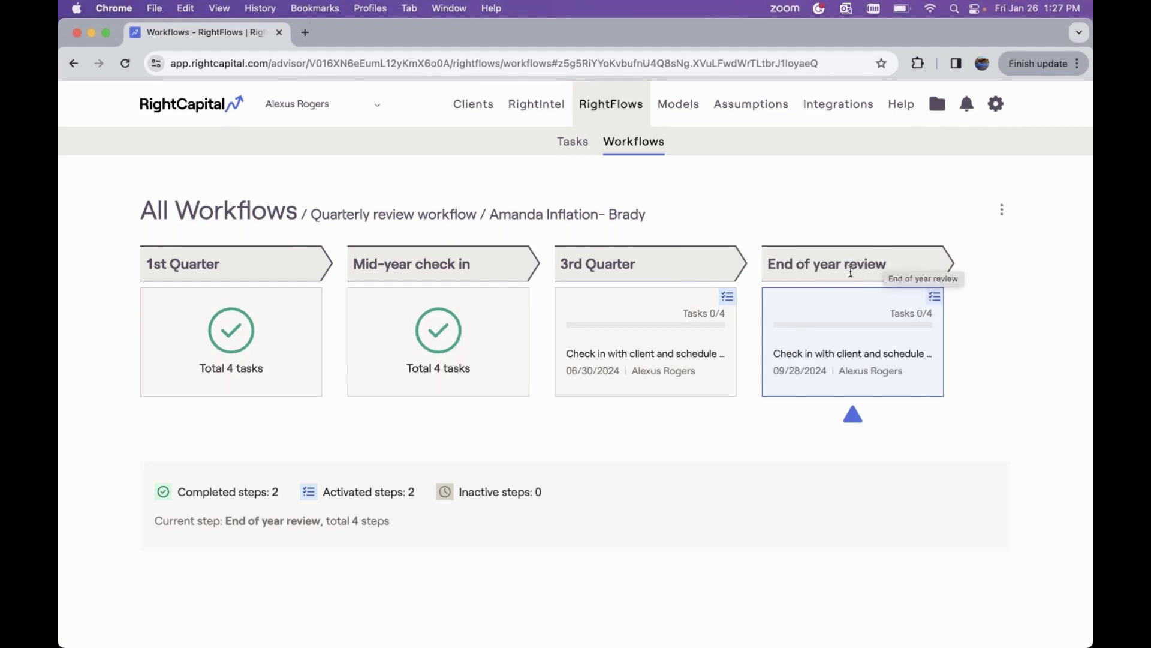
click(643, 372)
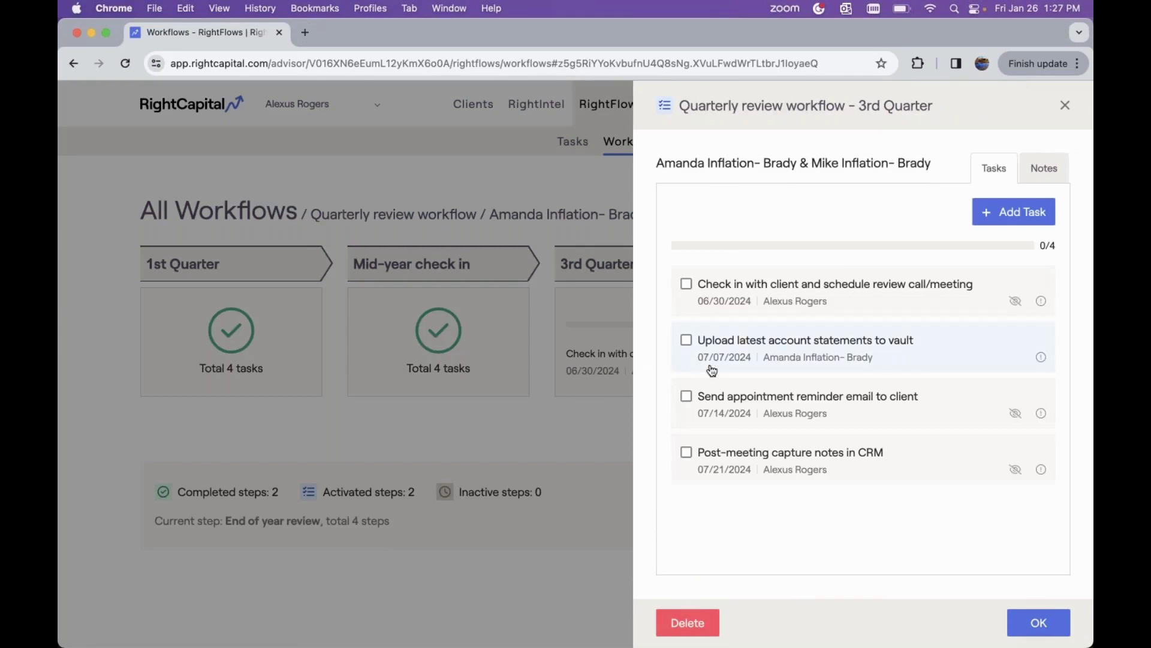
click(1064, 107)
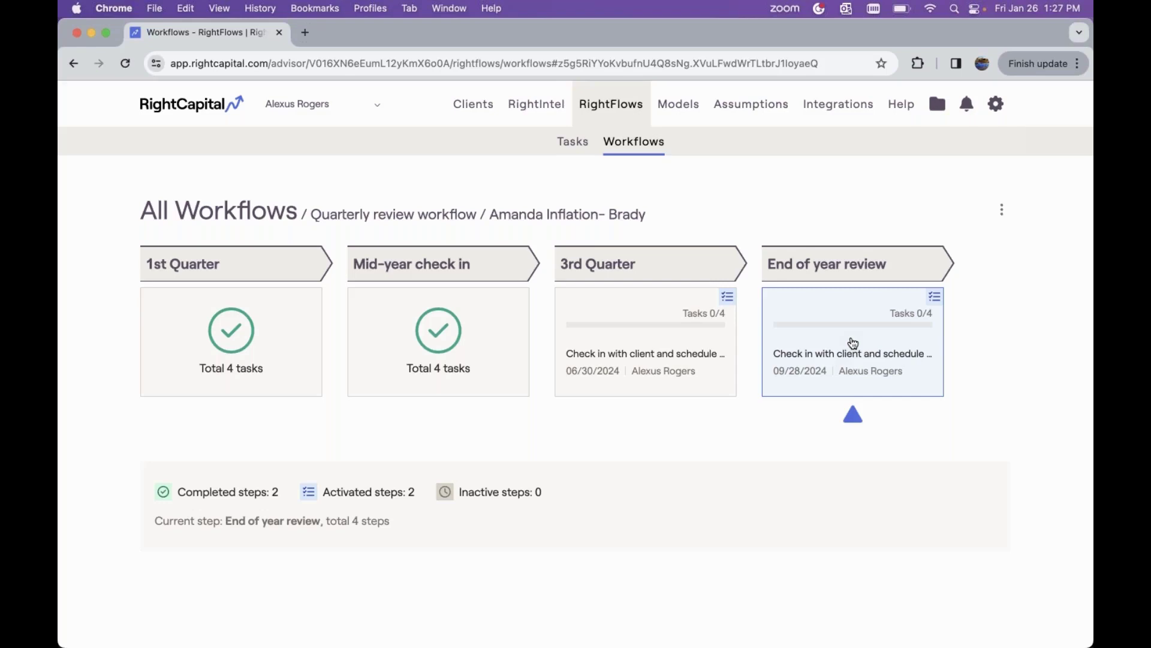
click(273, 216)
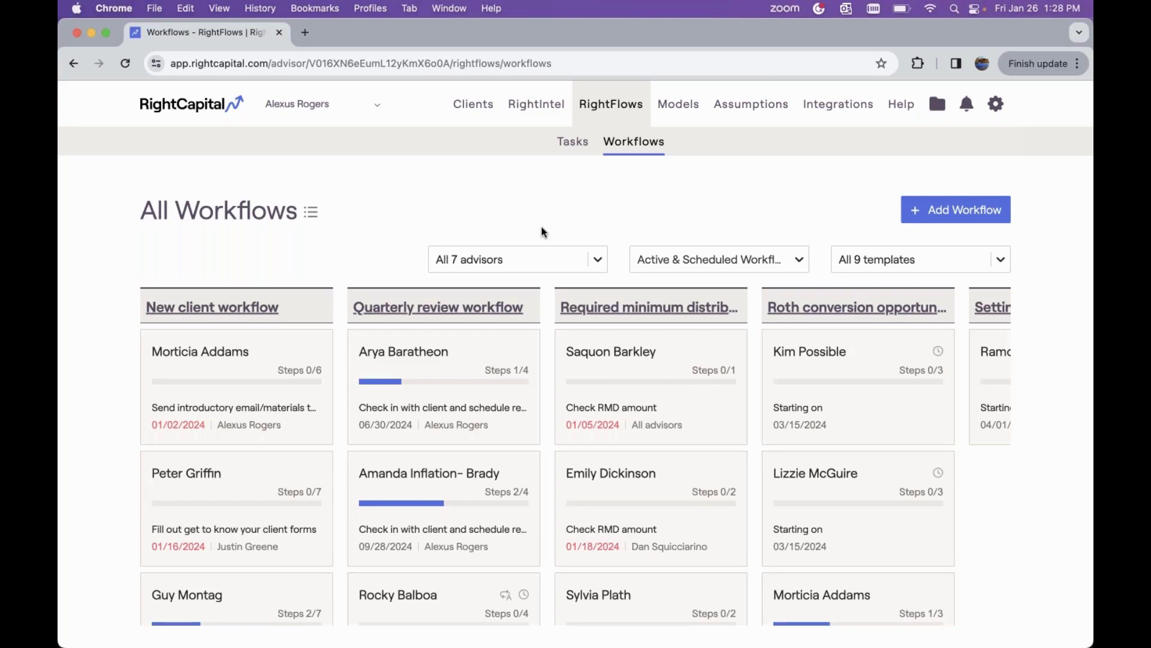
Filter the All Workflows board to your own advisor only, after briefly adding a second advisor.
click(535, 262)
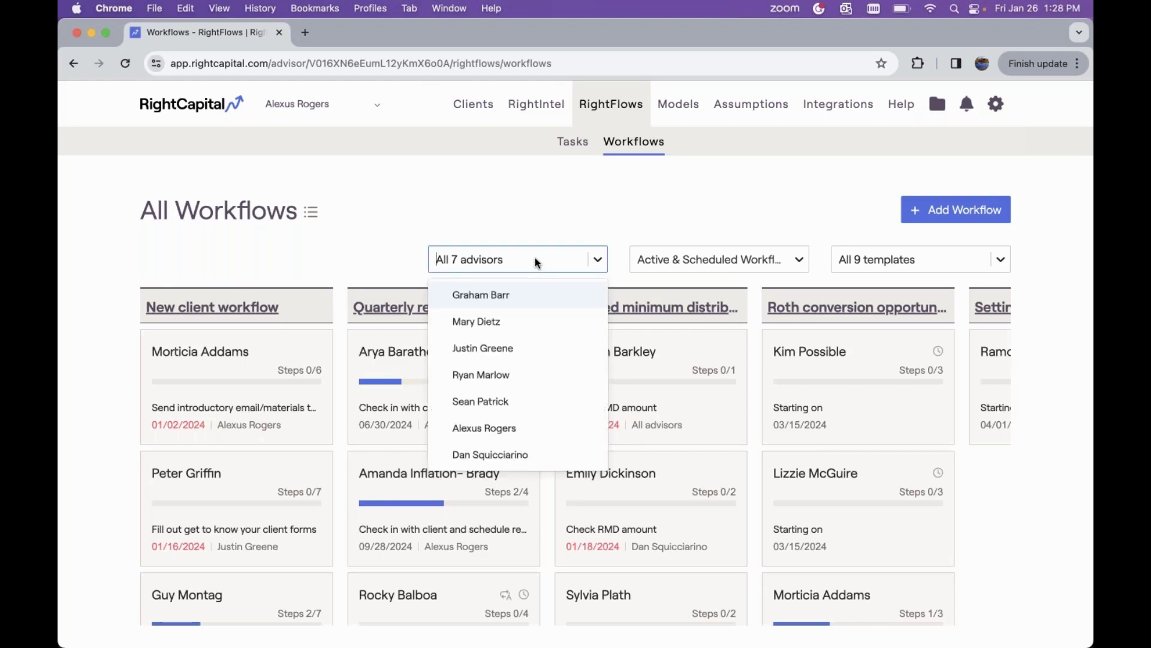
click(508, 430)
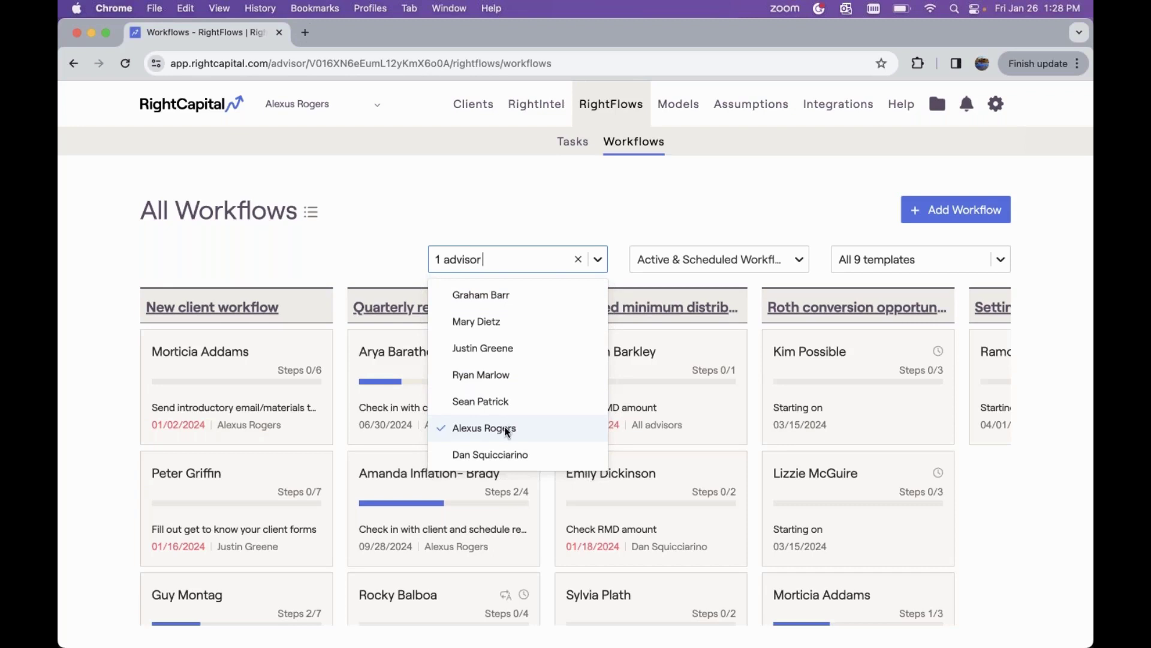
click(534, 321)
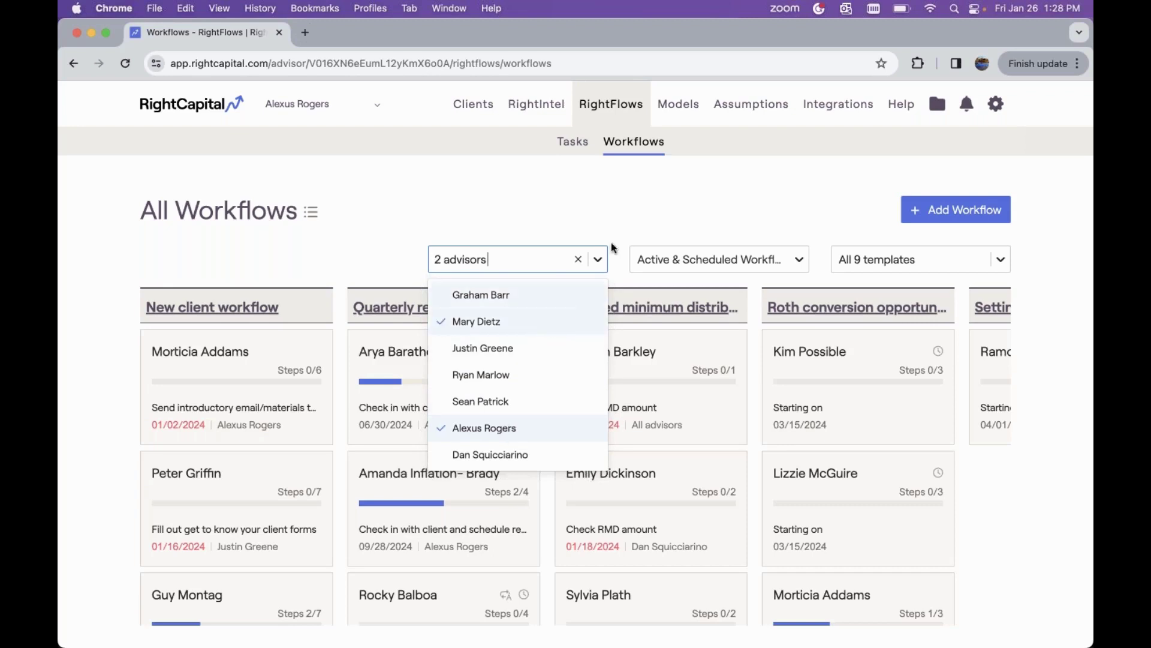
click(575, 199)
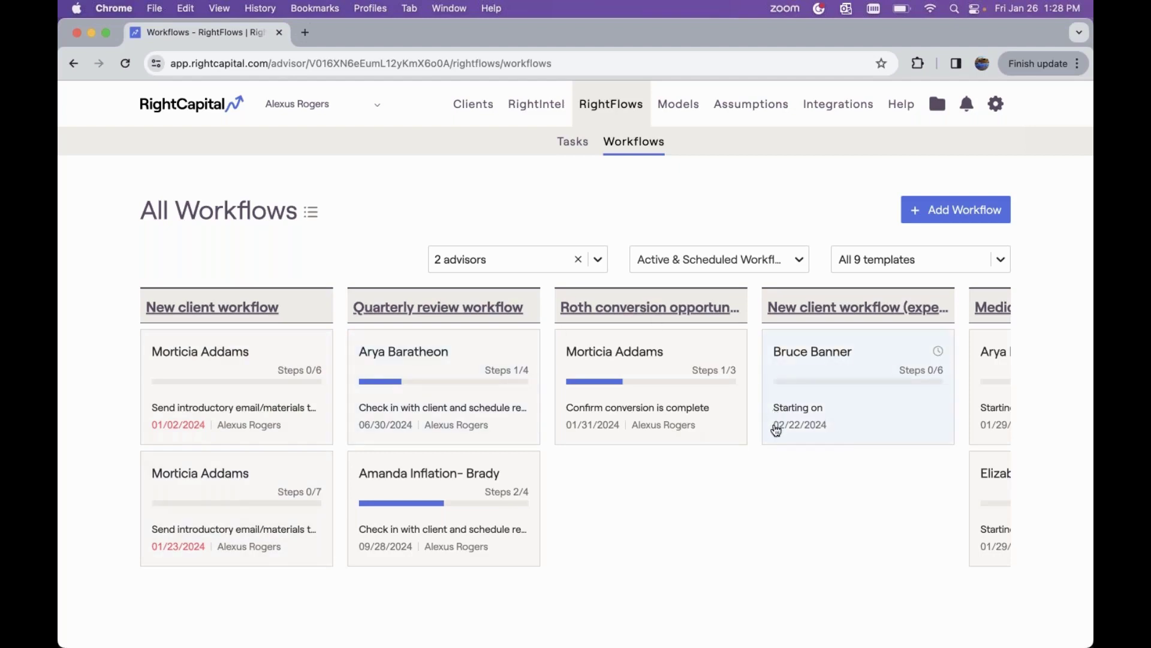
scroll(776, 420, right, 5)
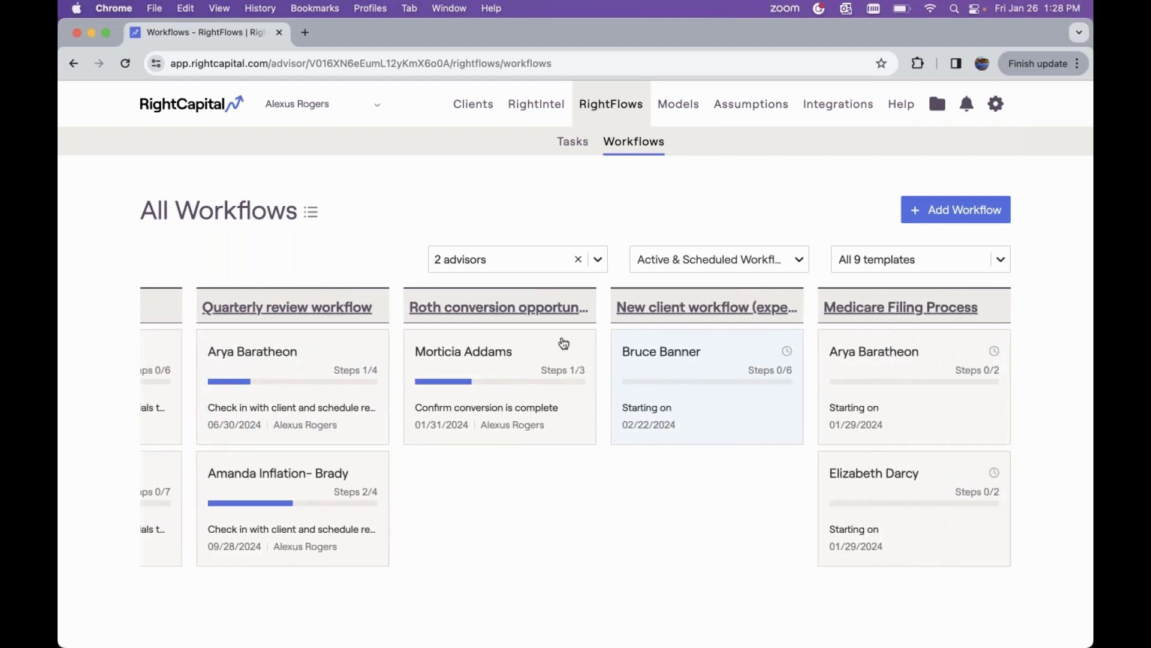
scroll(517, 407, left, 3)
scroll(517, 407, left, 2)
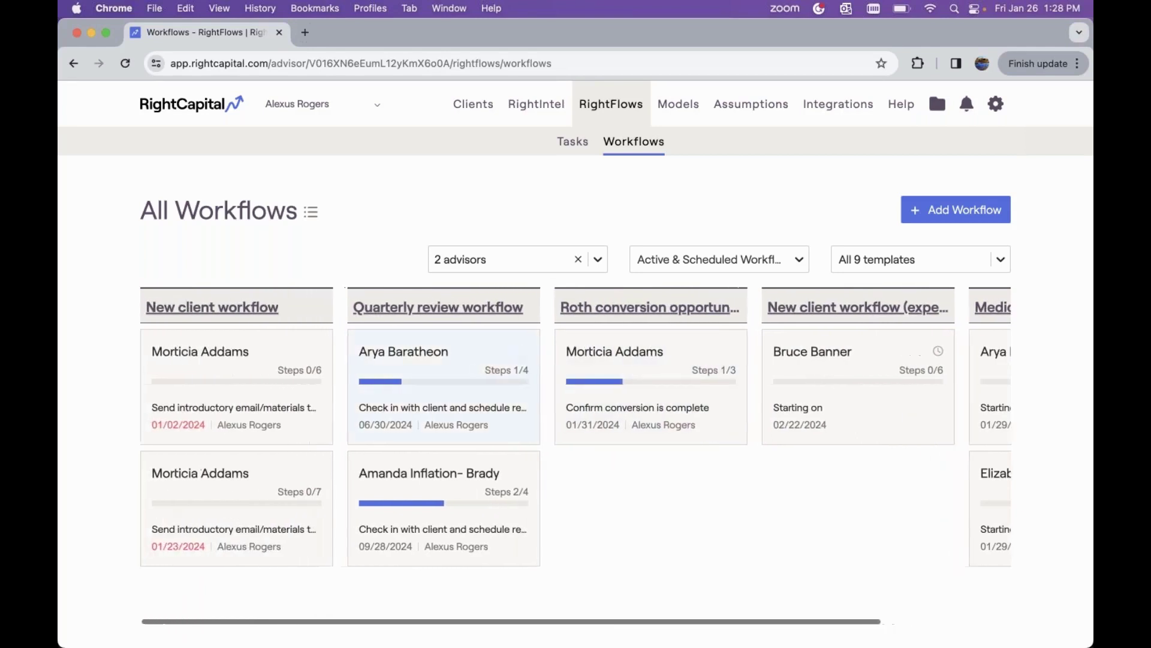
click(514, 255)
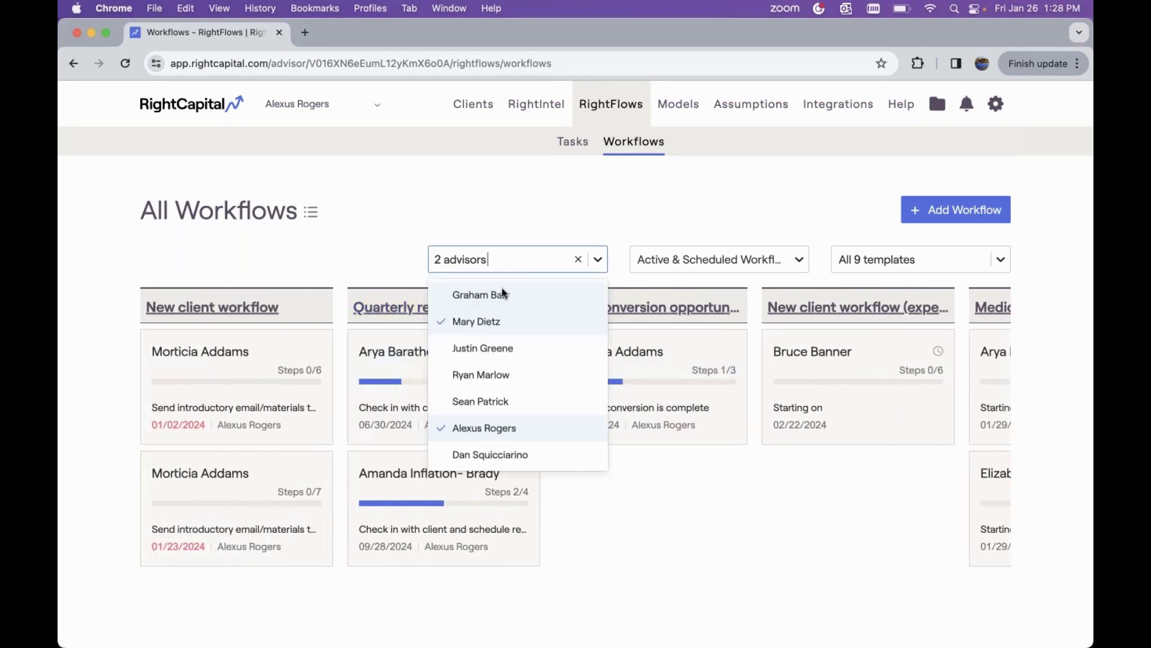
click(497, 324)
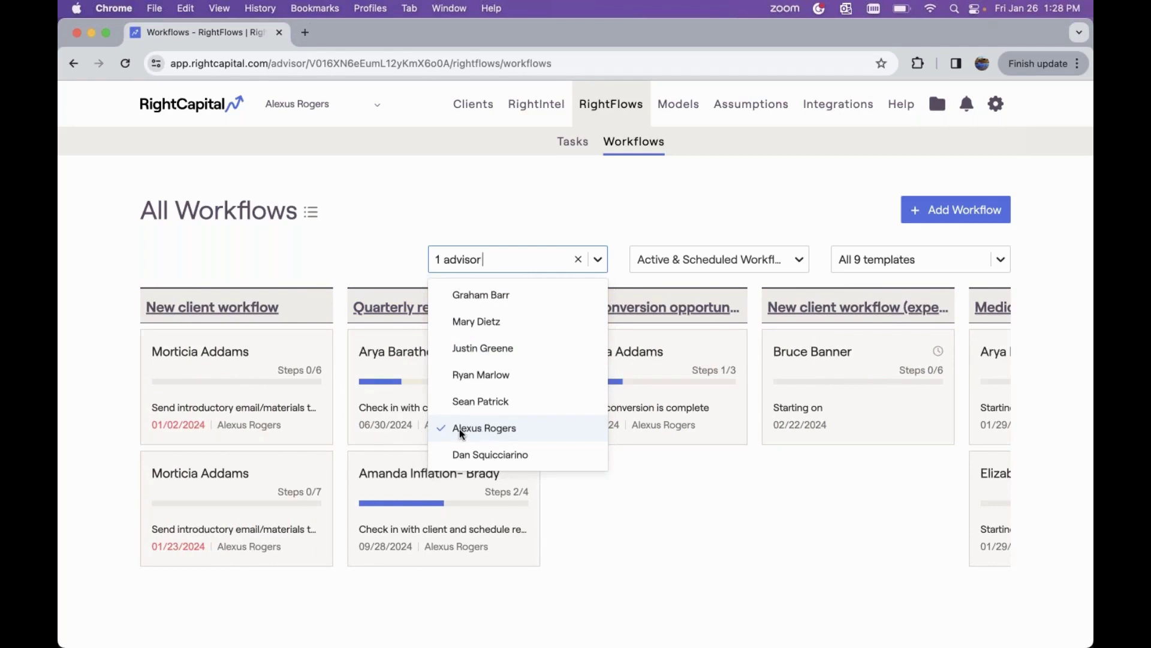
click(681, 473)
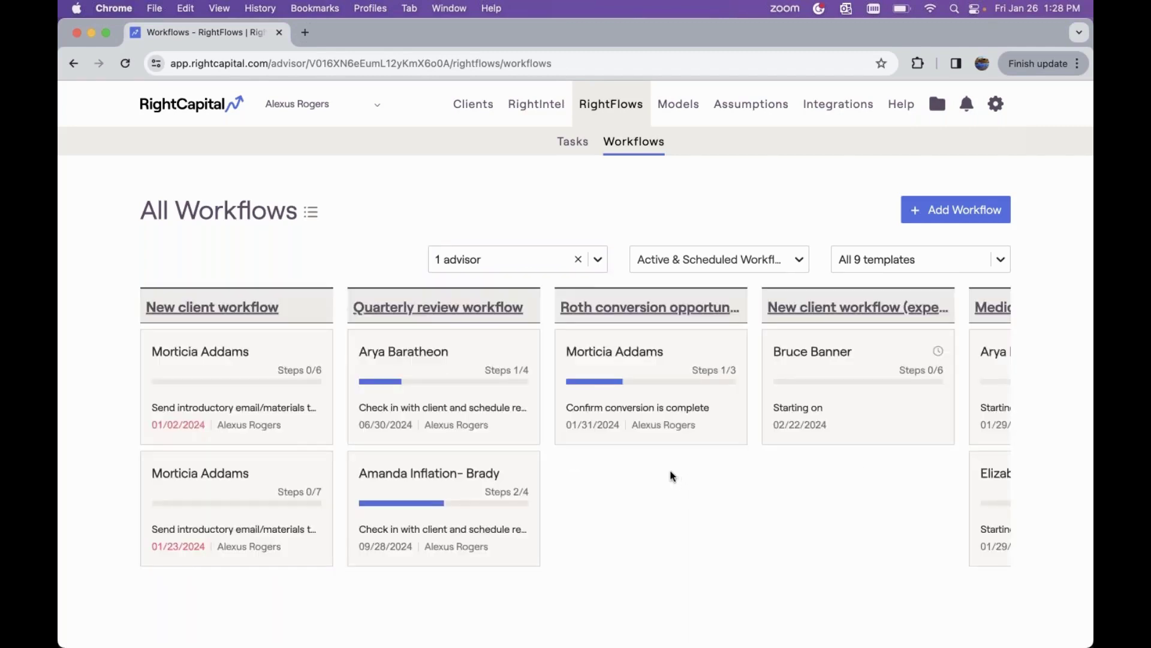
click(757, 258)
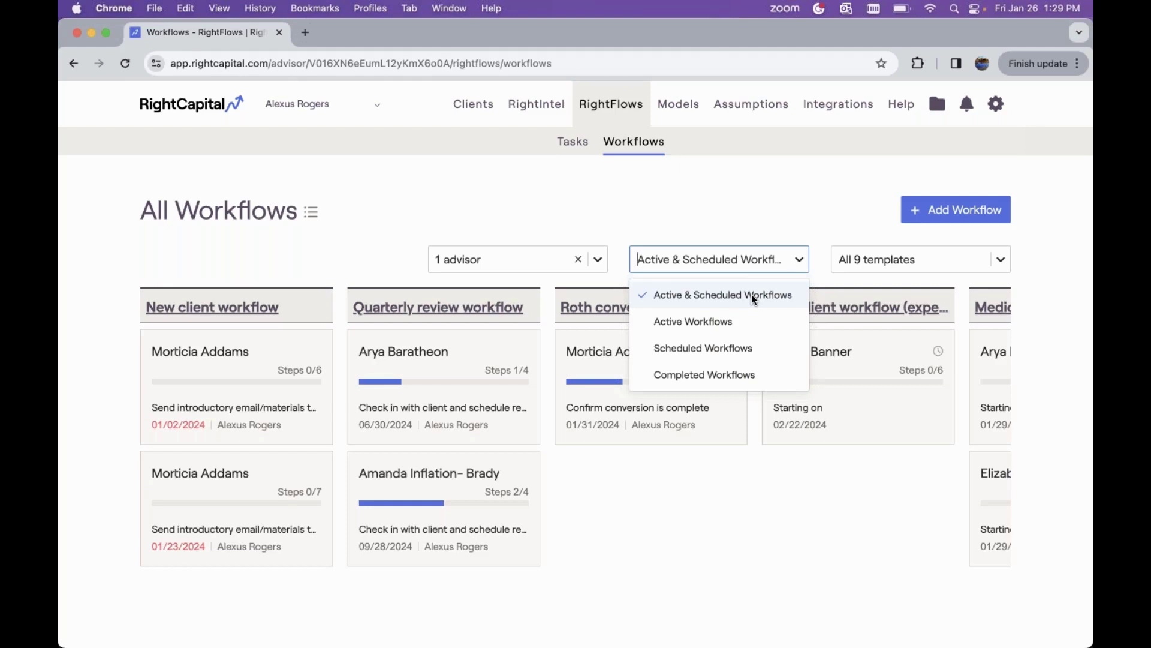
Filter the workflow board to Active, then Scheduled, then Completed workflows.
click(708, 322)
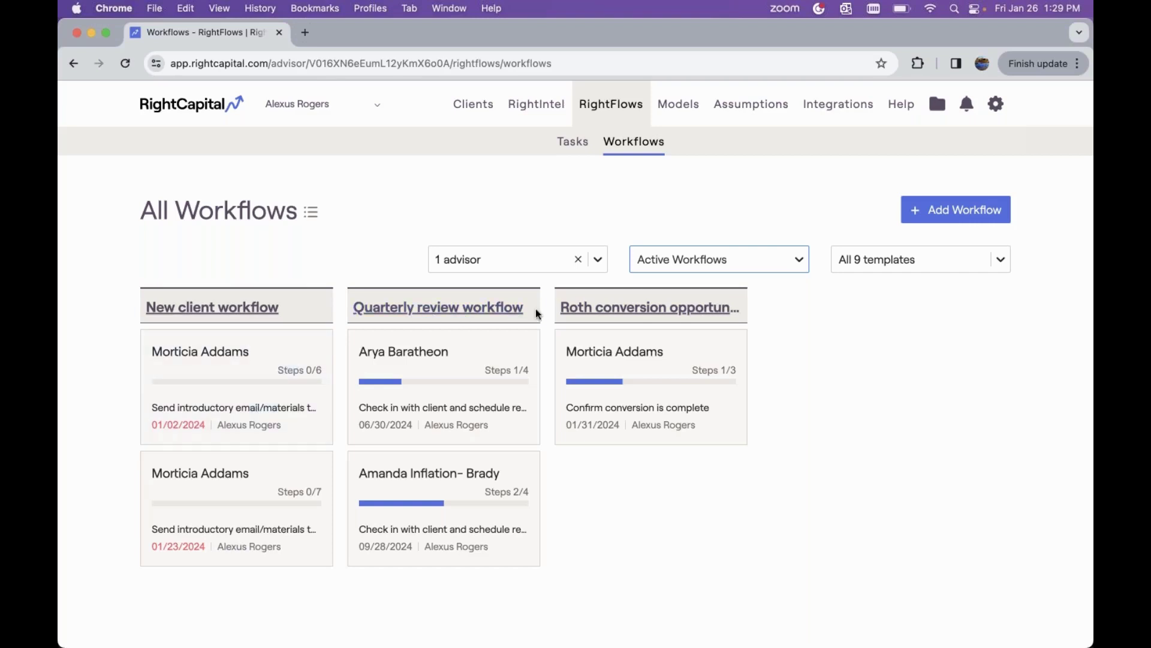
click(669, 263)
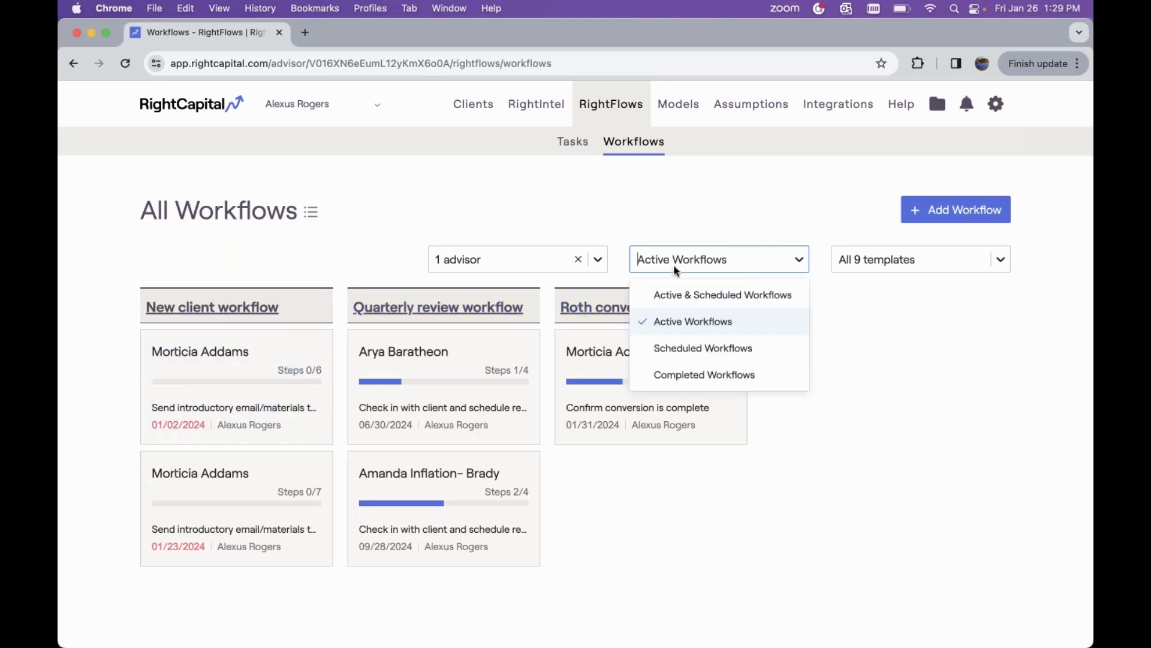
click(691, 346)
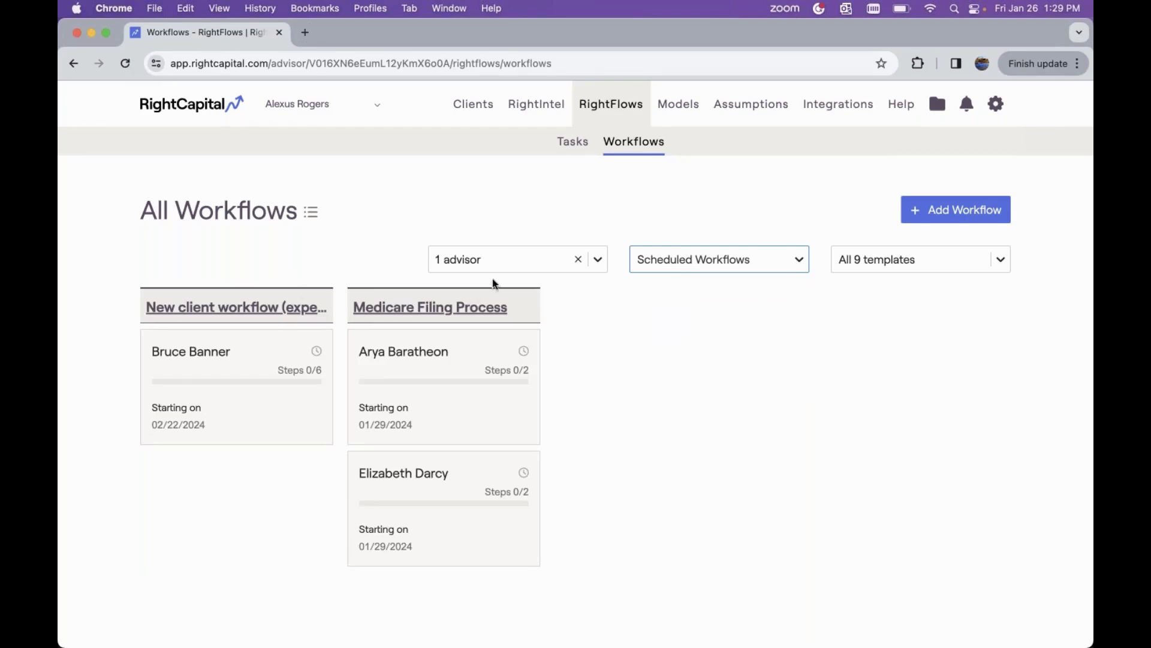
click(697, 260)
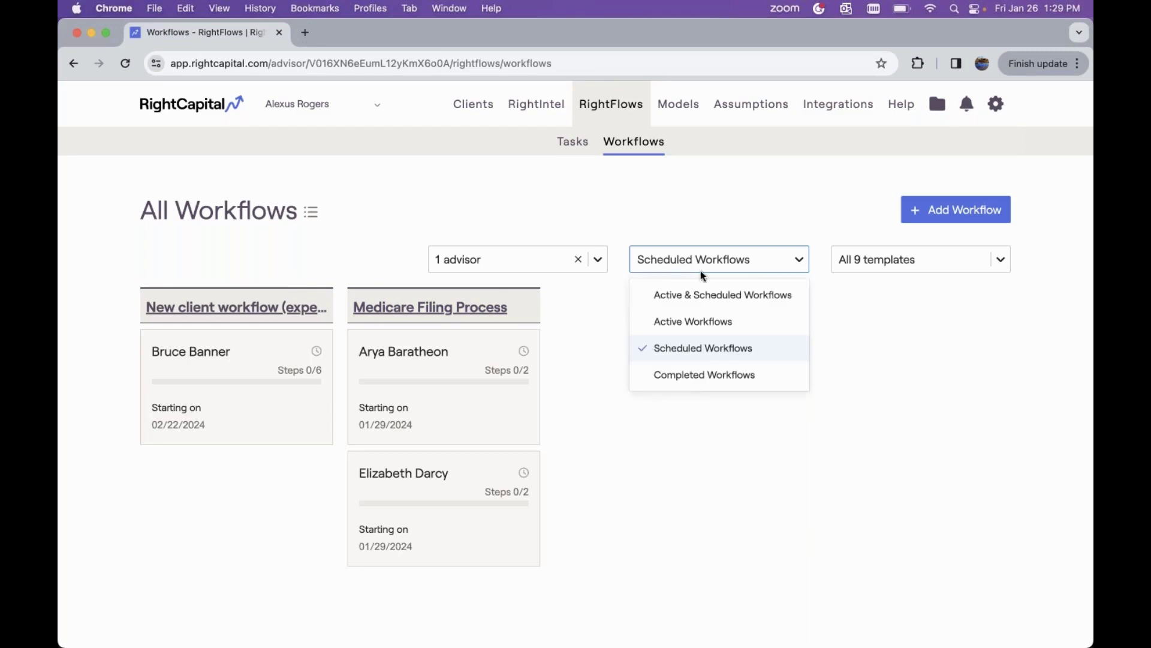
click(700, 375)
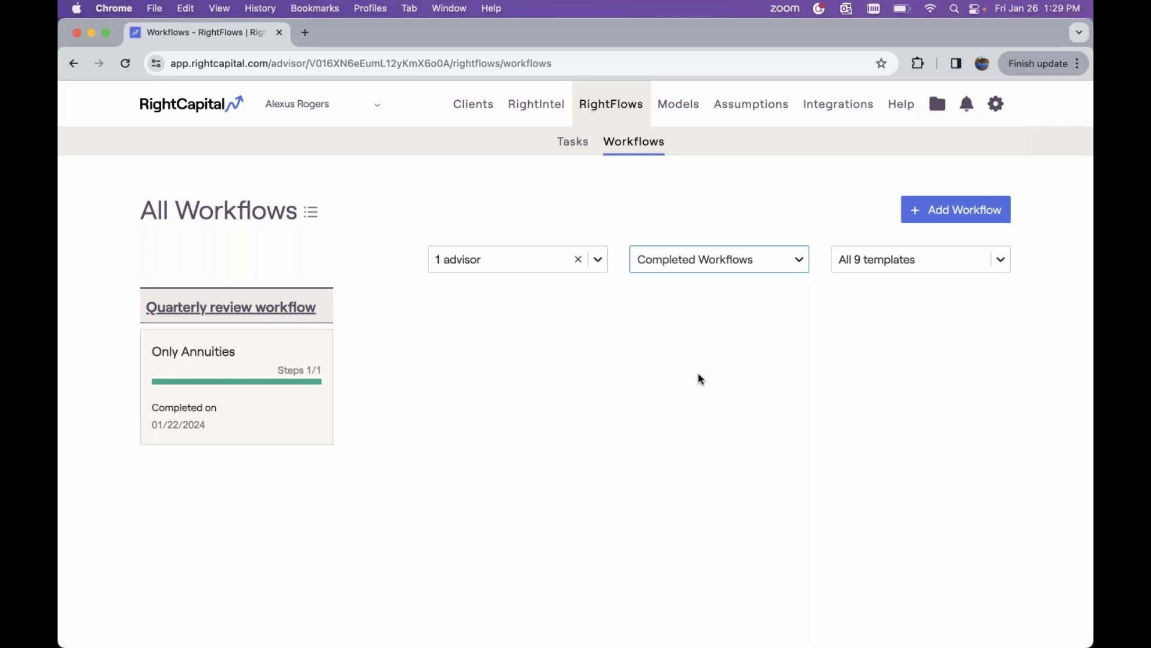
Restore the Active & Scheduled status filter and list the workflow templates.
click(681, 266)
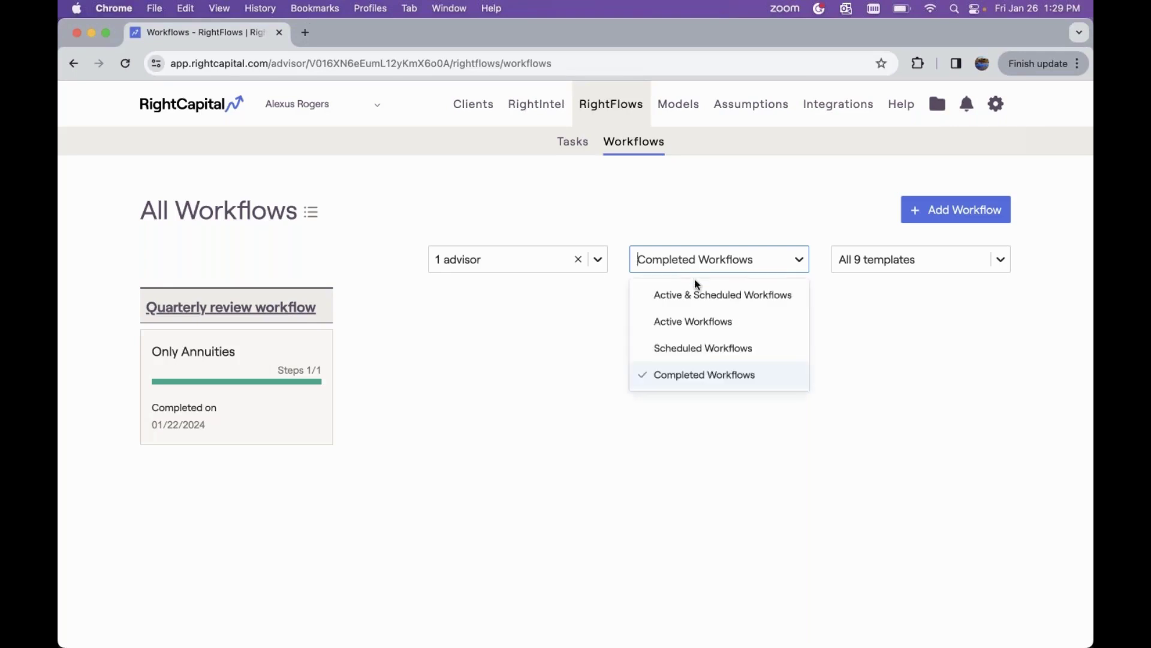
click(721, 296)
click(884, 260)
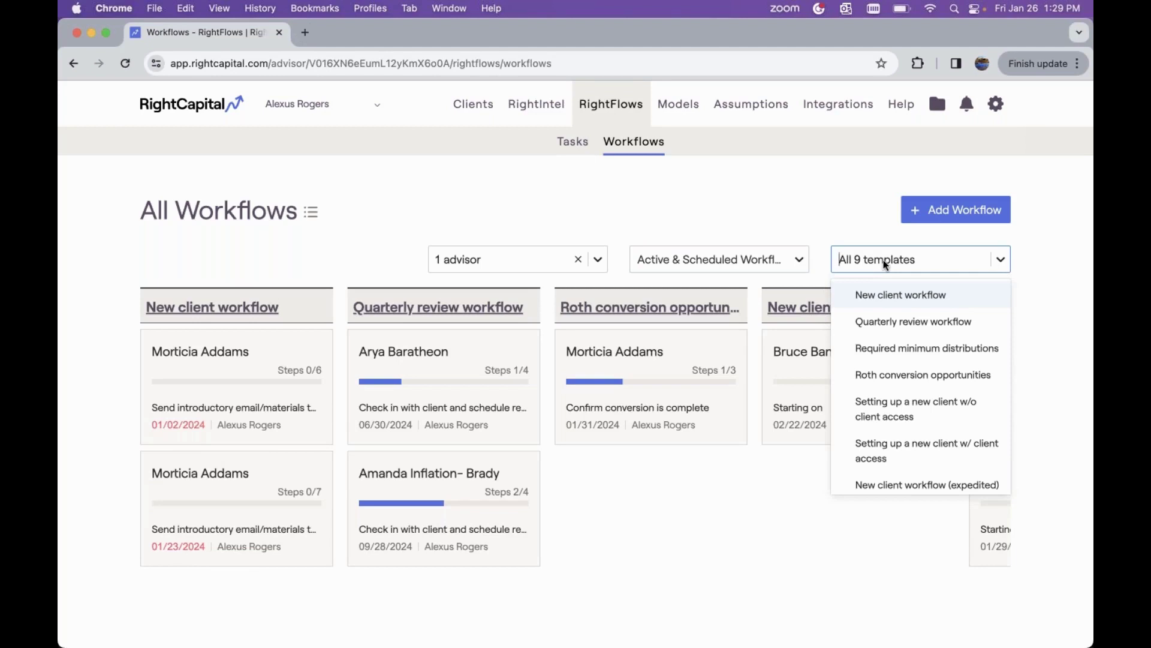
Filter workflows to the Medicare Filing Process template, showing two cards starting 01/29/2024.
scroll(905, 441, down, 2)
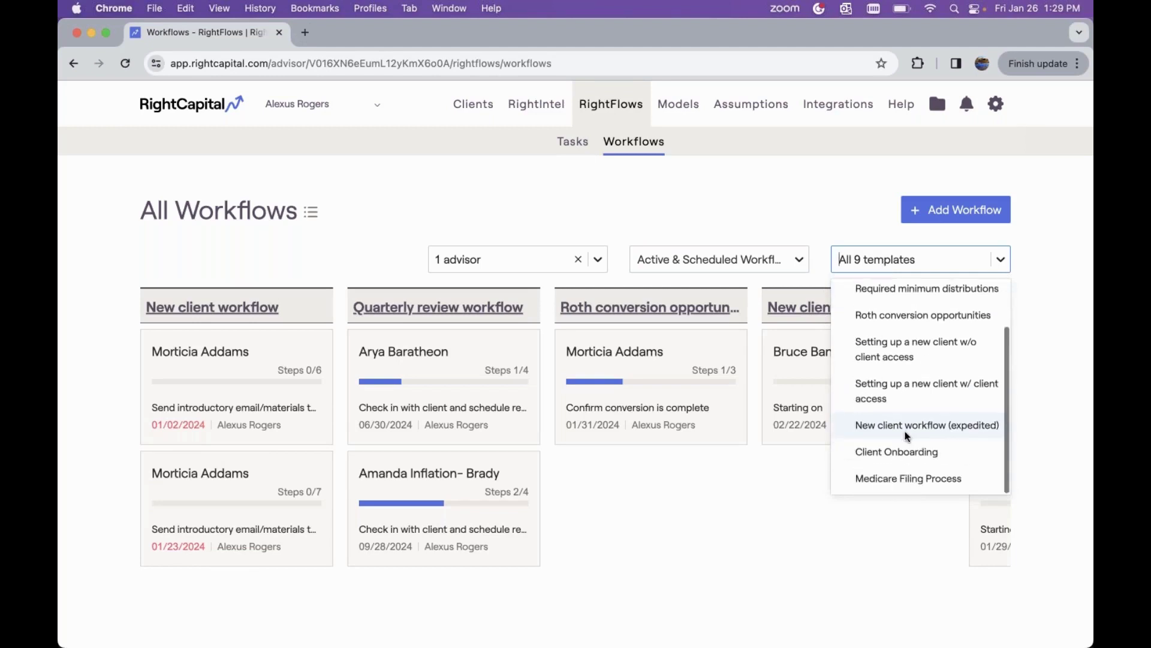
click(914, 479)
click(755, 513)
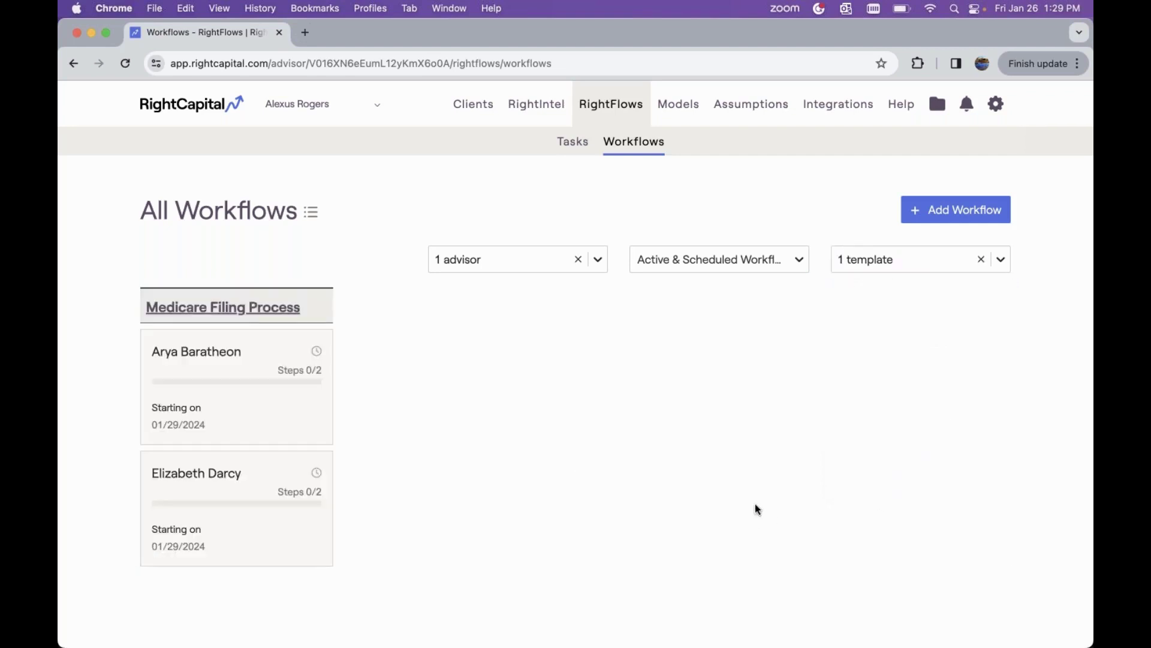
click(850, 261)
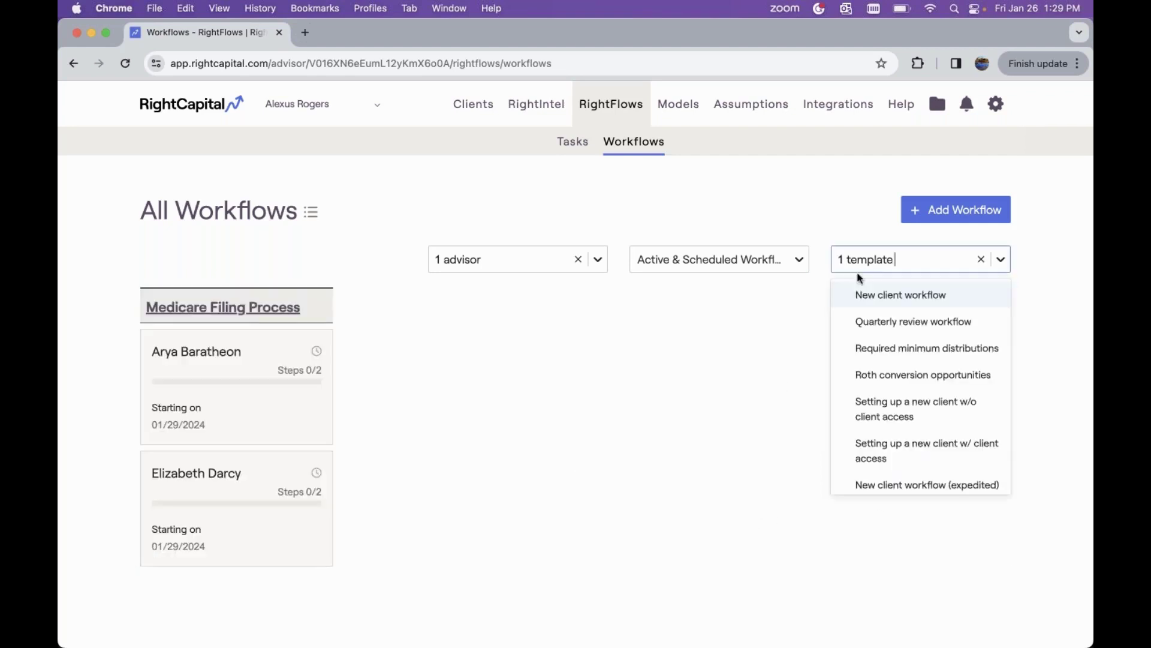
click(656, 374)
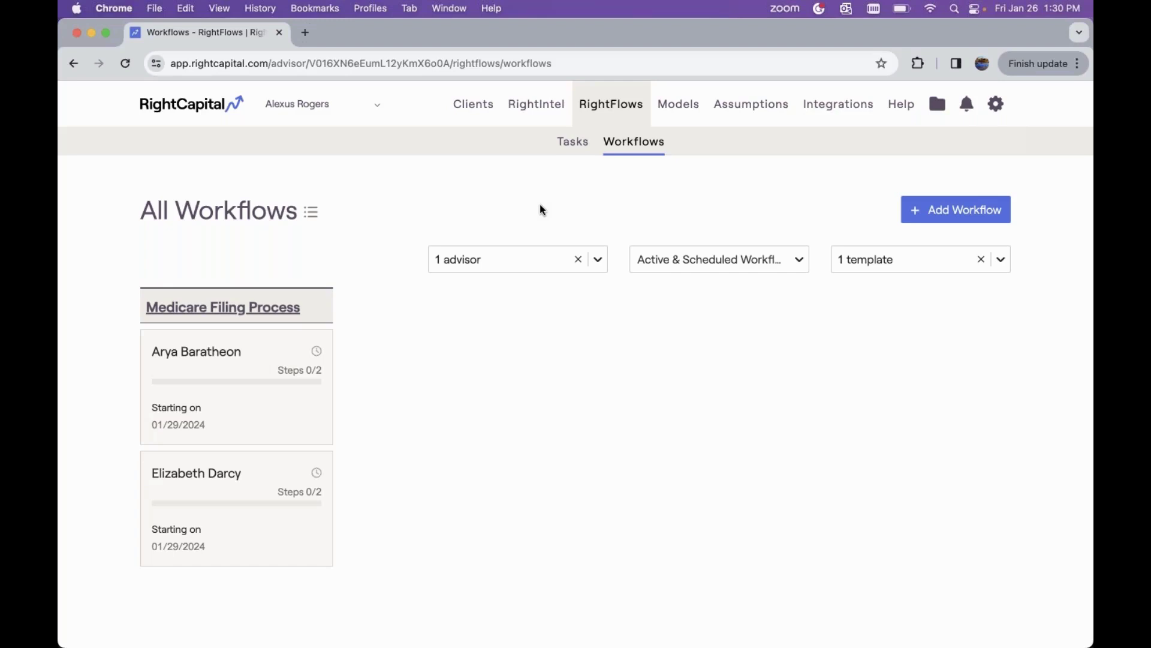
Search the Clients page and open the matching client's record.
click(480, 114)
click(312, 307)
text(darc)
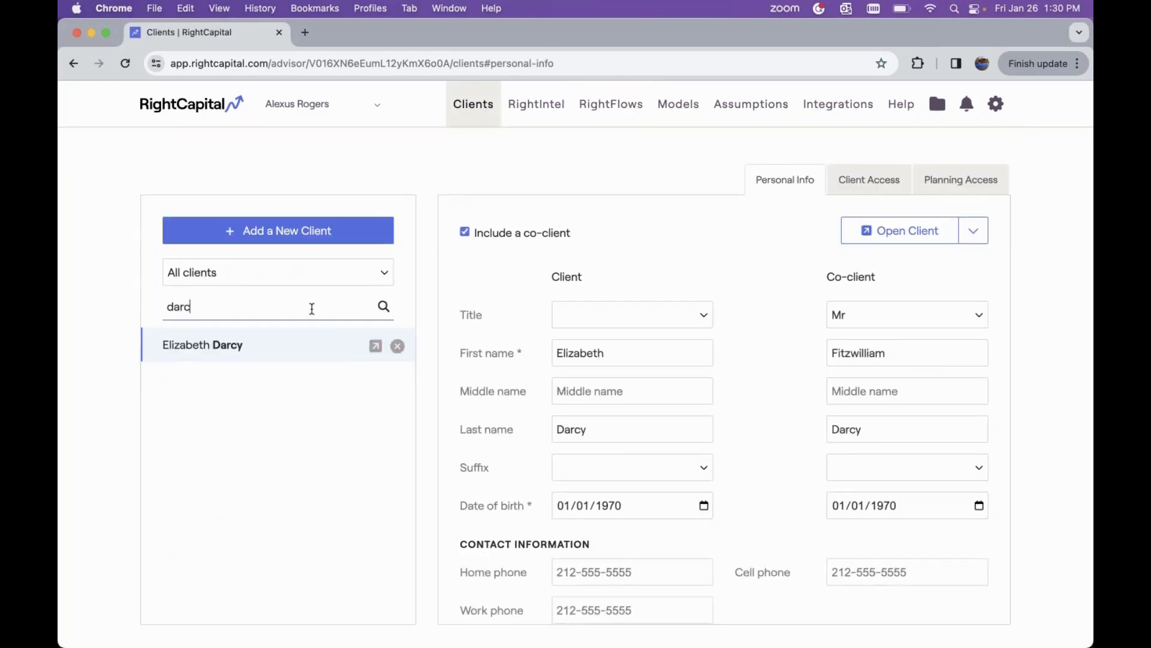
click(375, 348)
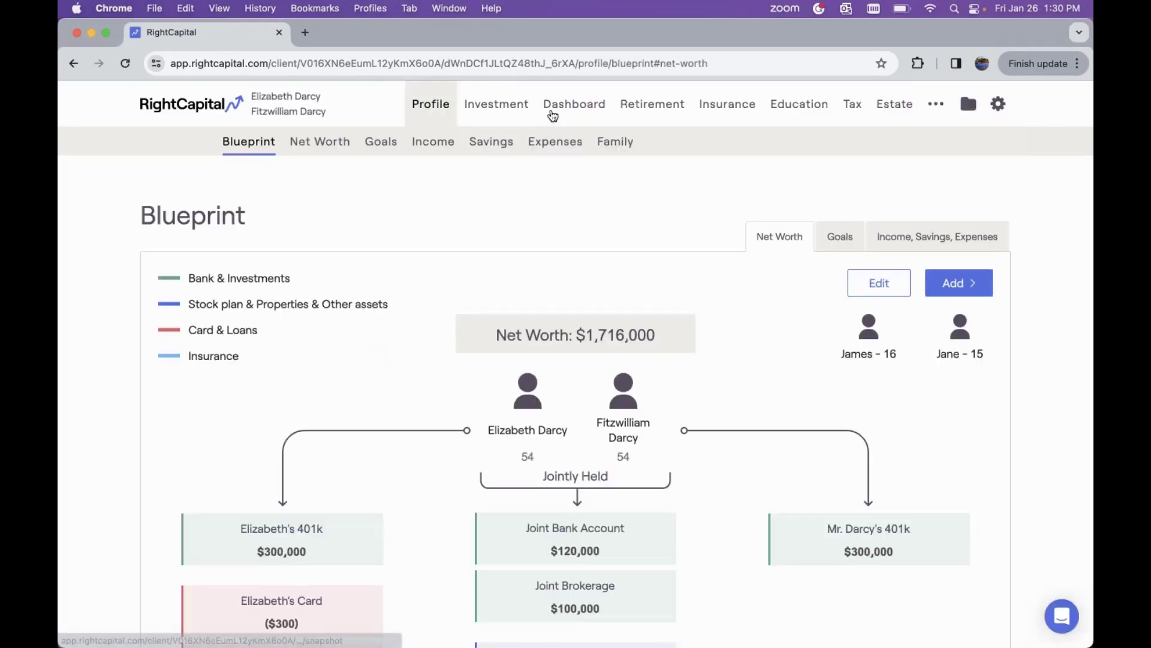
Show the client's dashboard tasks in Board view, then return to the advisor home page.
click(552, 114)
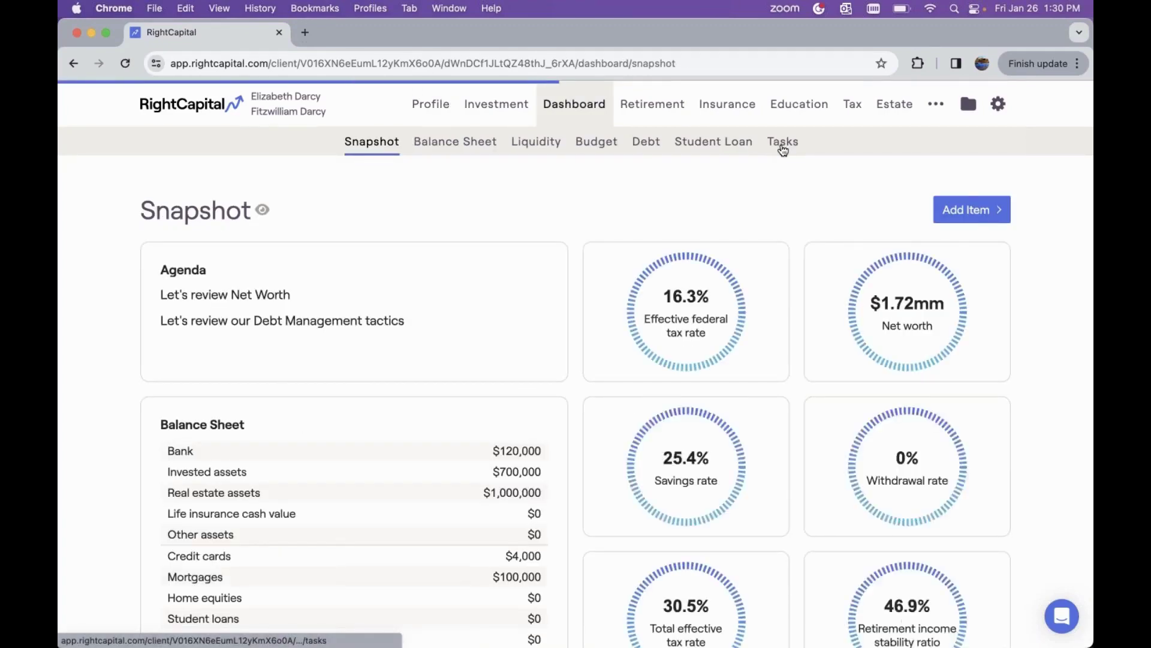
click(783, 147)
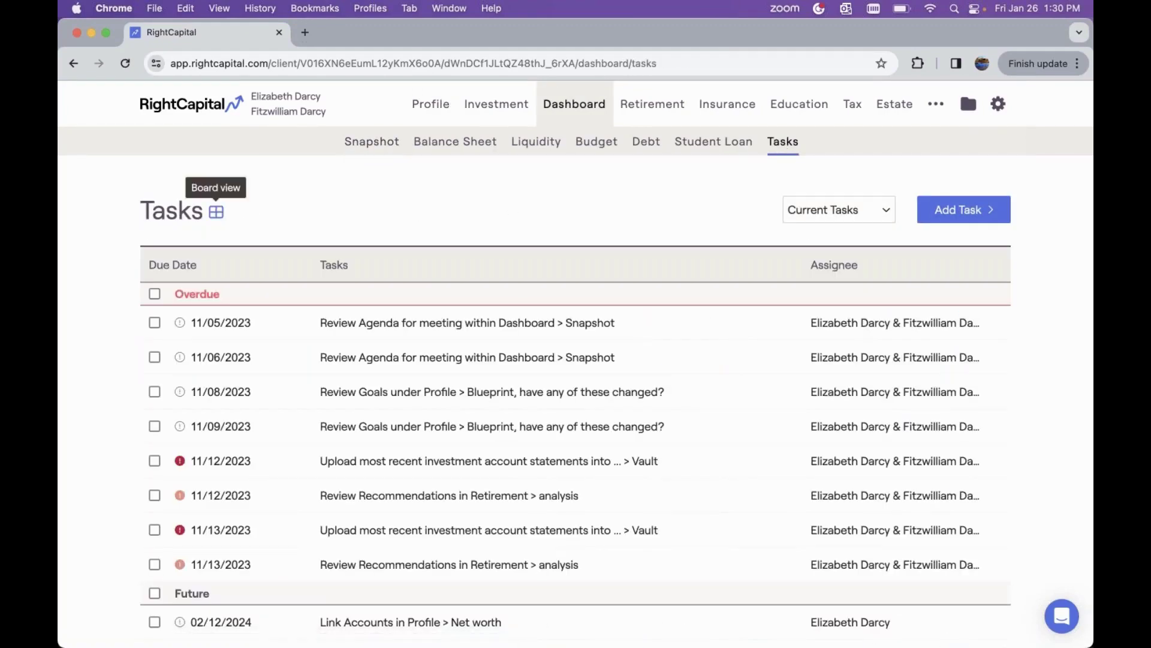
click(216, 212)
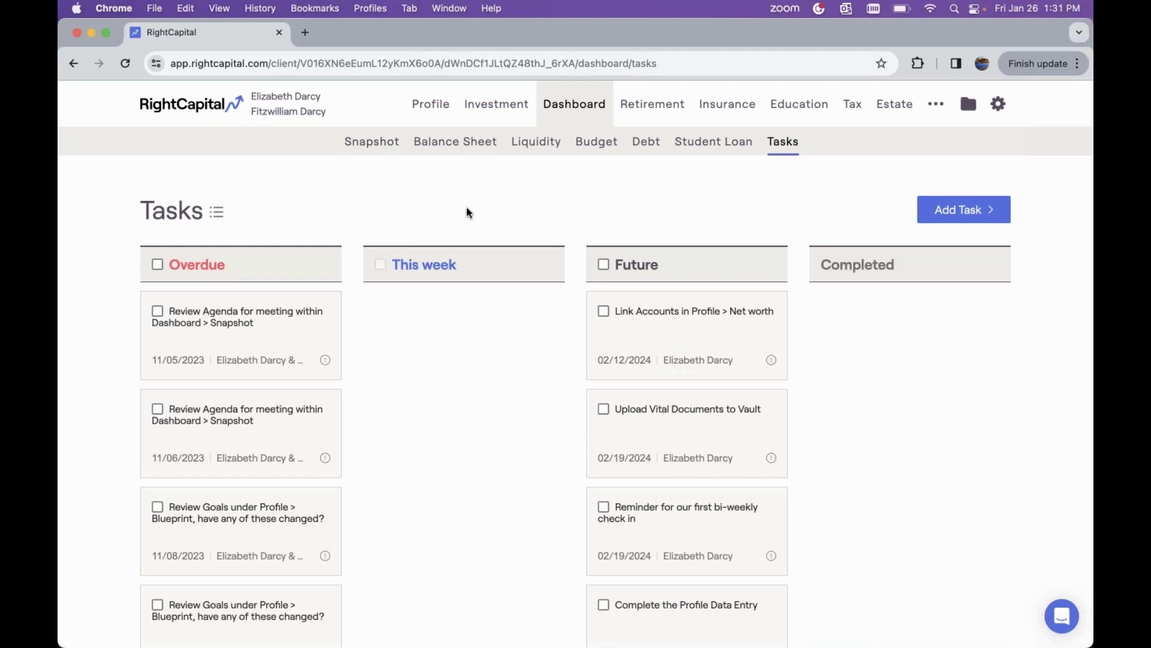
scroll(467, 211, down, 2)
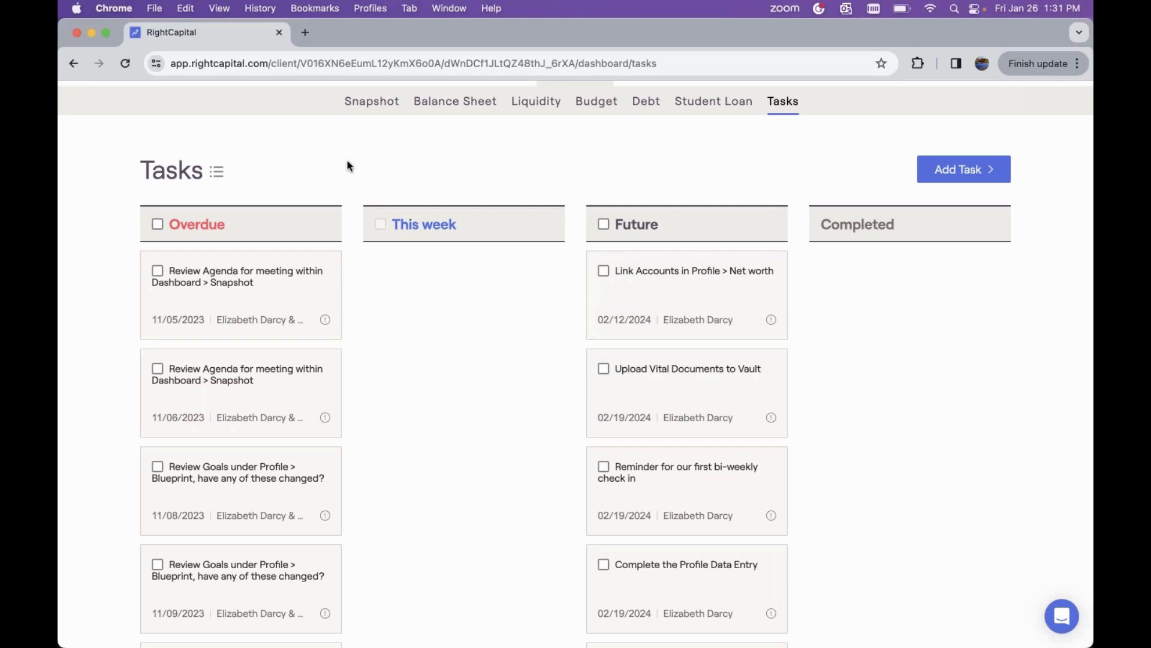
scroll(349, 166, up, 2)
click(195, 107)
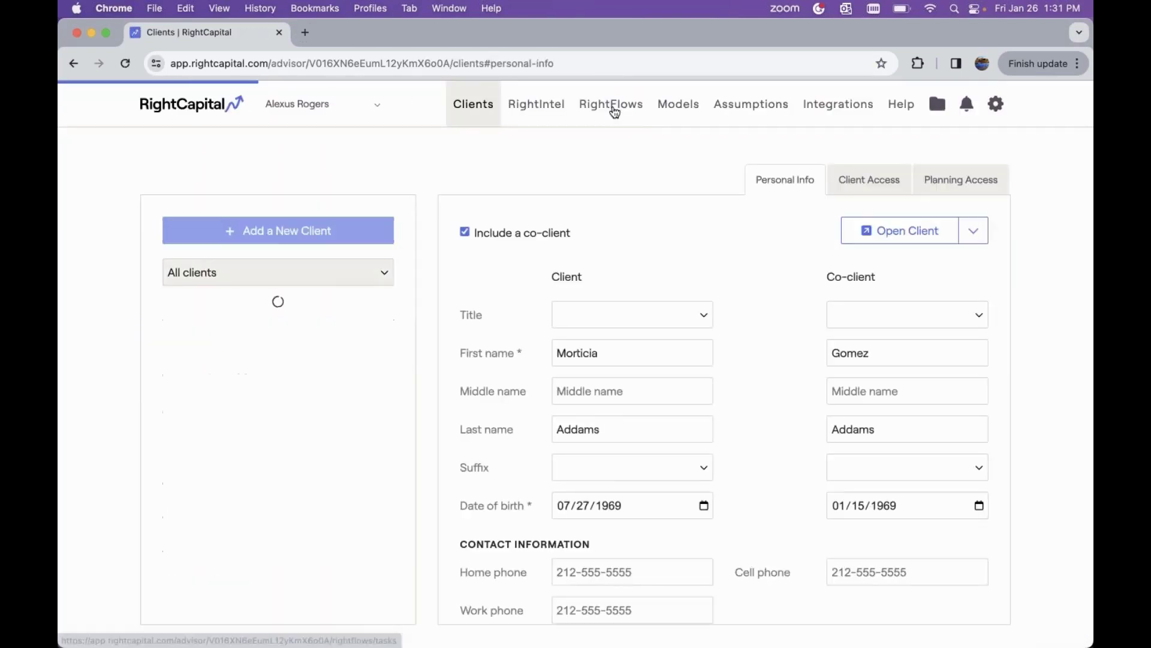
Show all RightFlows workflows across all templates and open the client's Quarterly review card.
click(614, 112)
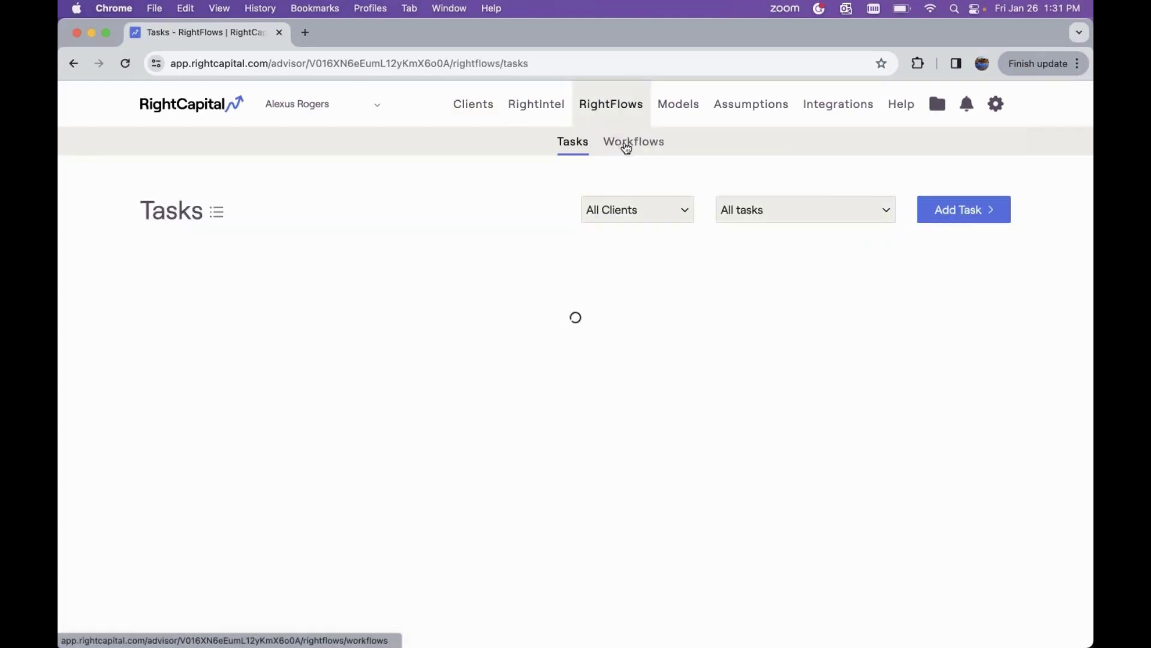
click(630, 147)
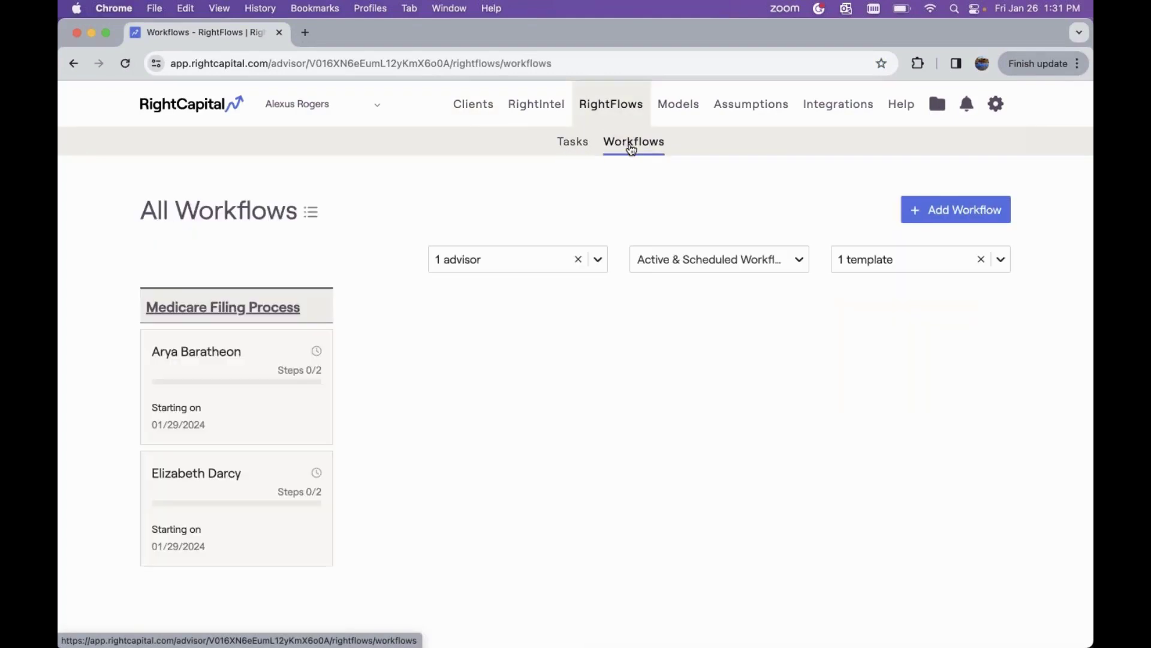
click(713, 268)
click(863, 264)
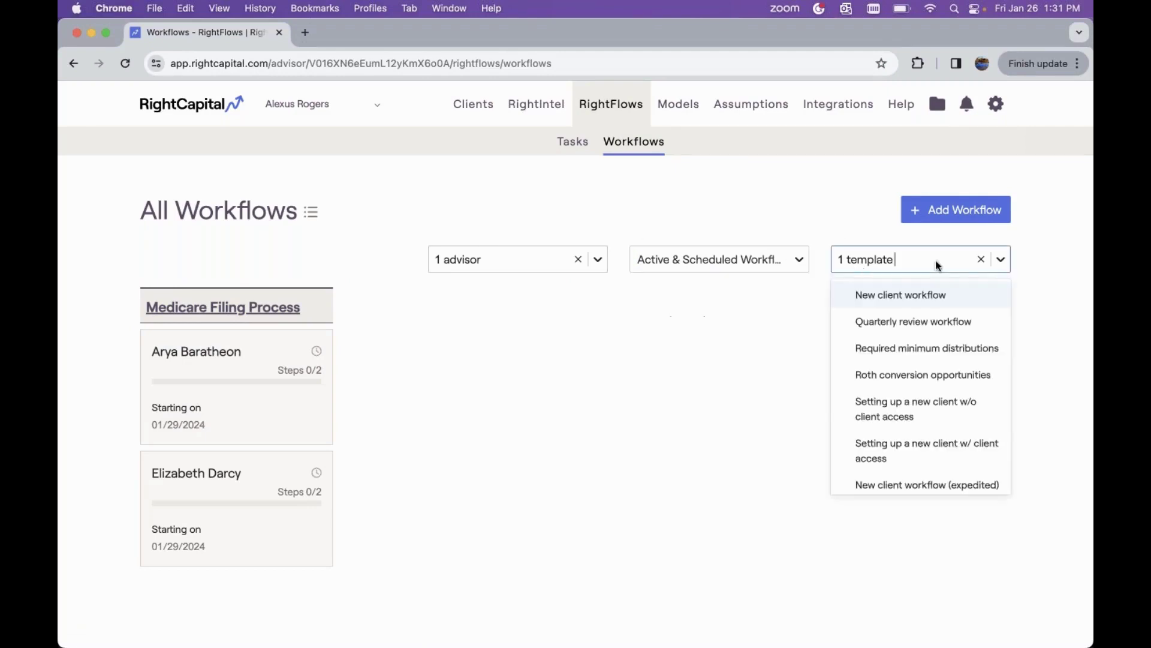
click(984, 262)
click(532, 330)
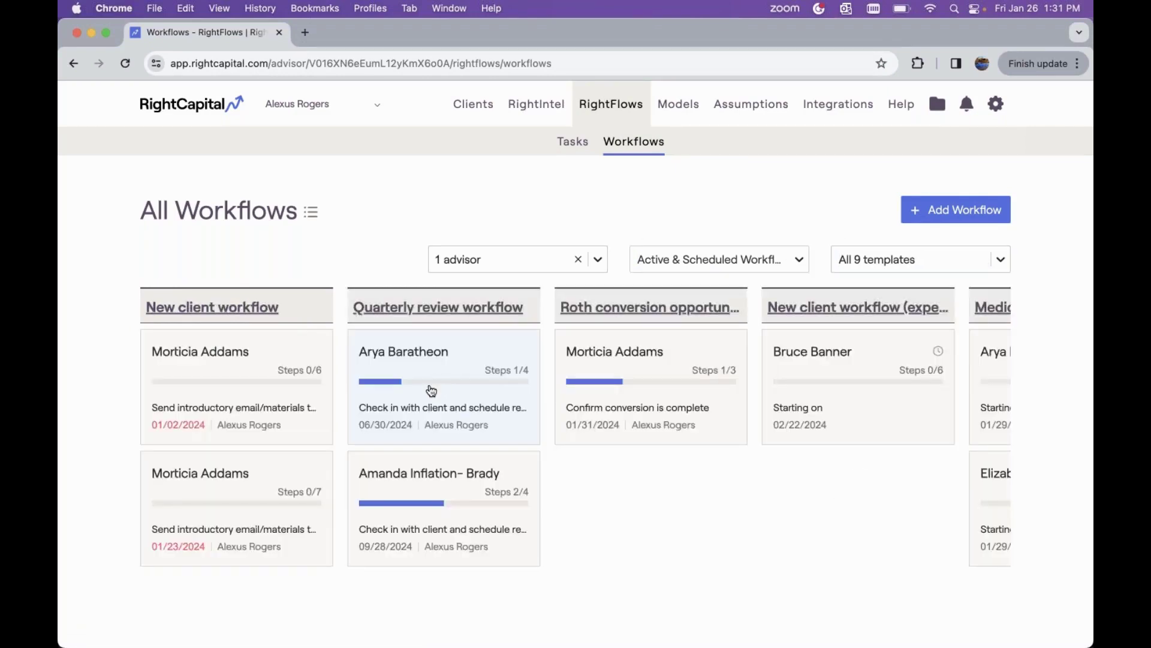
click(431, 391)
Complete the 3rd Quarter check-in, appointment reminder and post-meeting notes tasks.
click(674, 363)
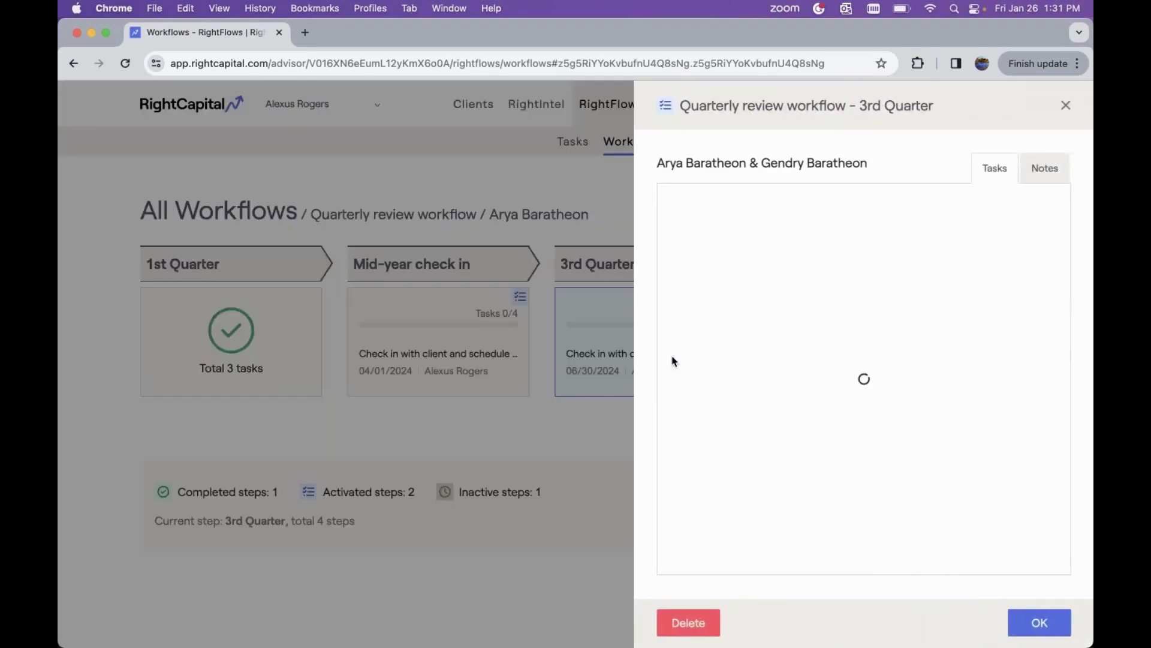
click(687, 285)
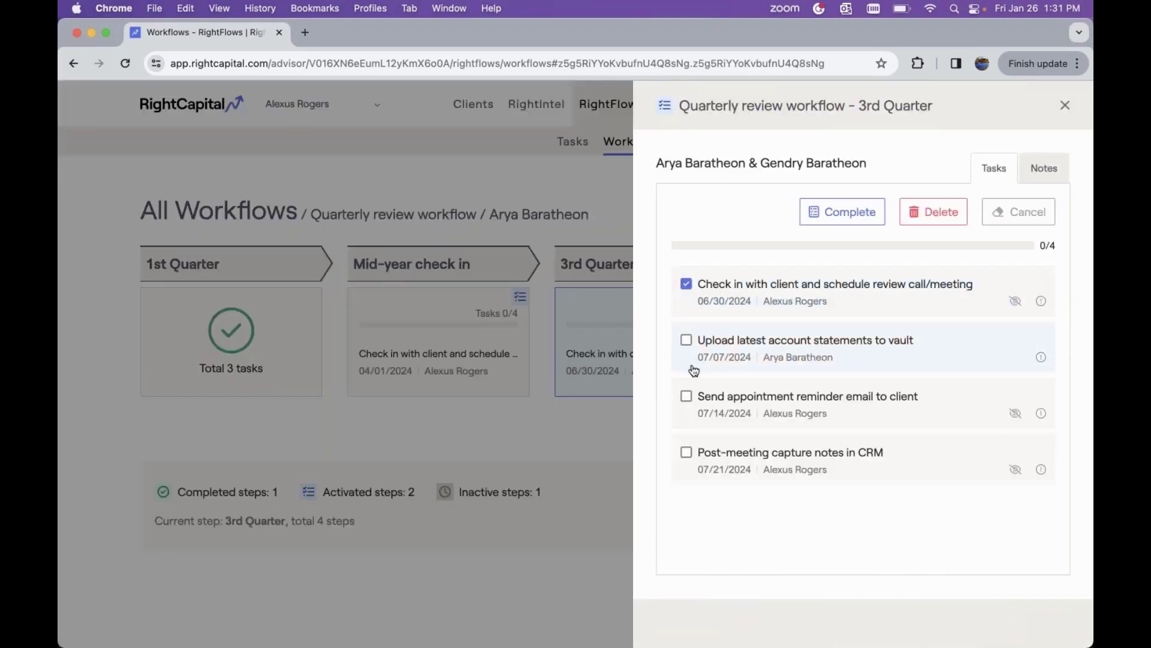
click(686, 396)
click(686, 452)
click(863, 215)
click(812, 283)
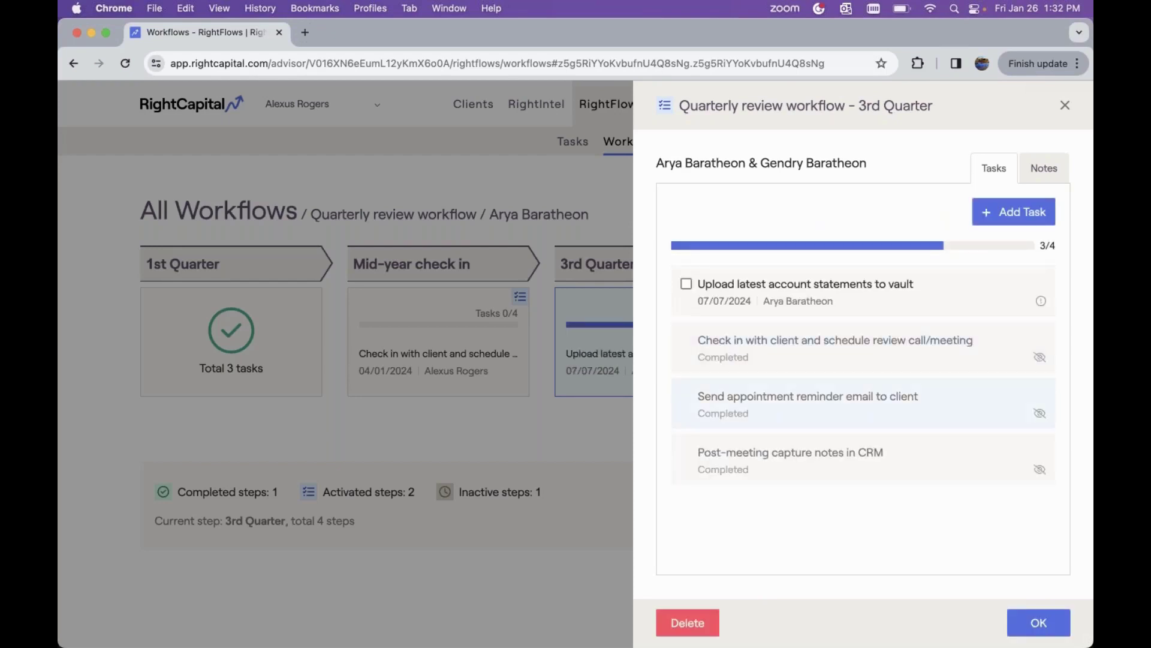
Close the 3rd Quarter panel and review the End of year review tasks.
click(1053, 631)
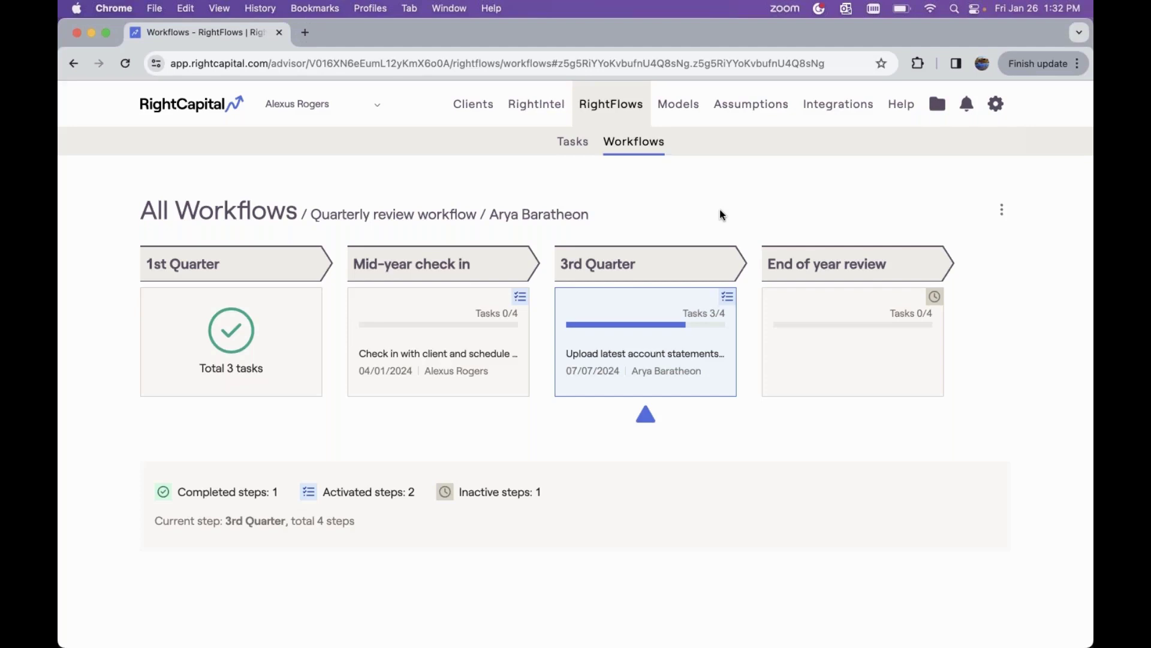
click(819, 383)
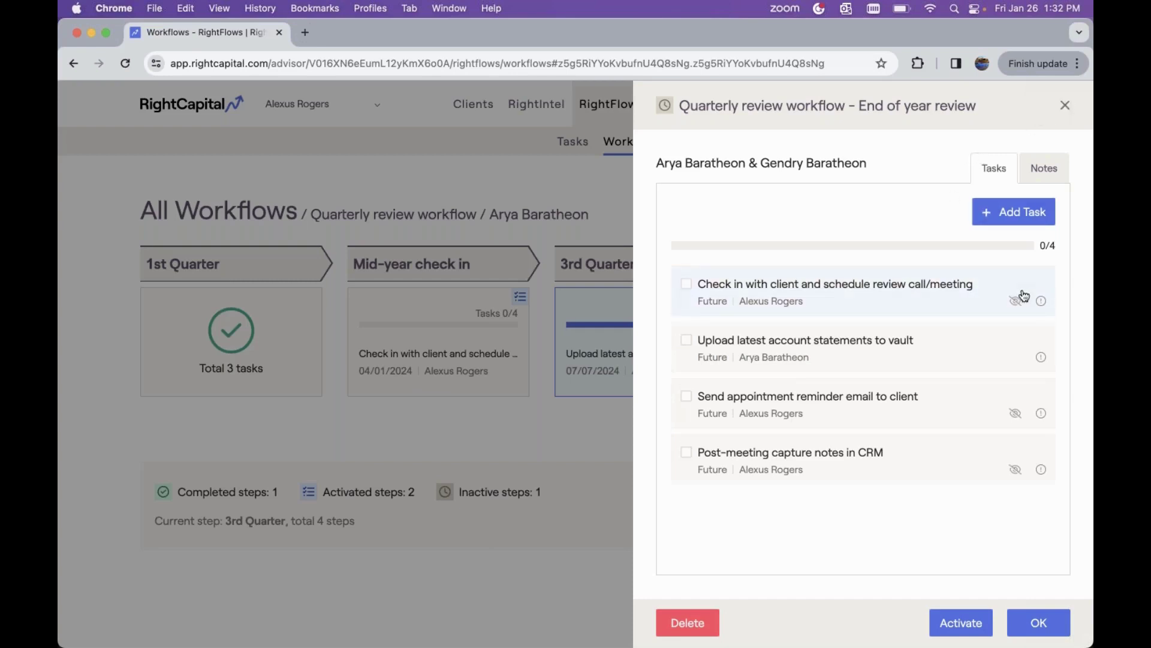
click(1066, 108)
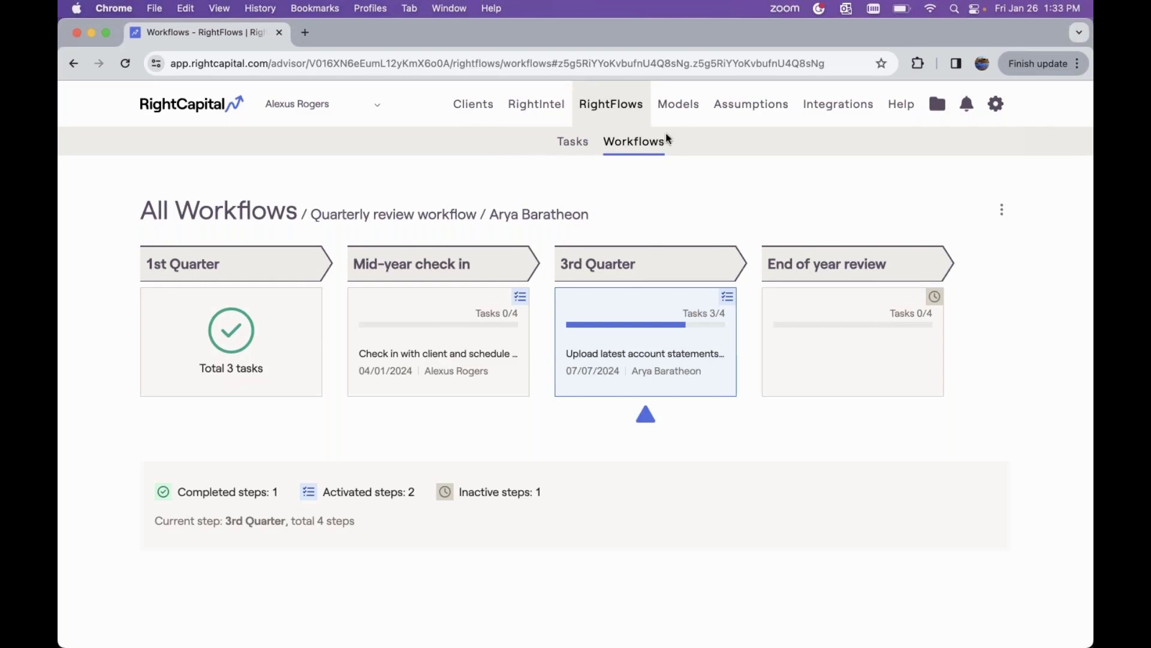
Browse the RightFlows Tasks board, then return to All Workflows across 9 templates.
click(577, 147)
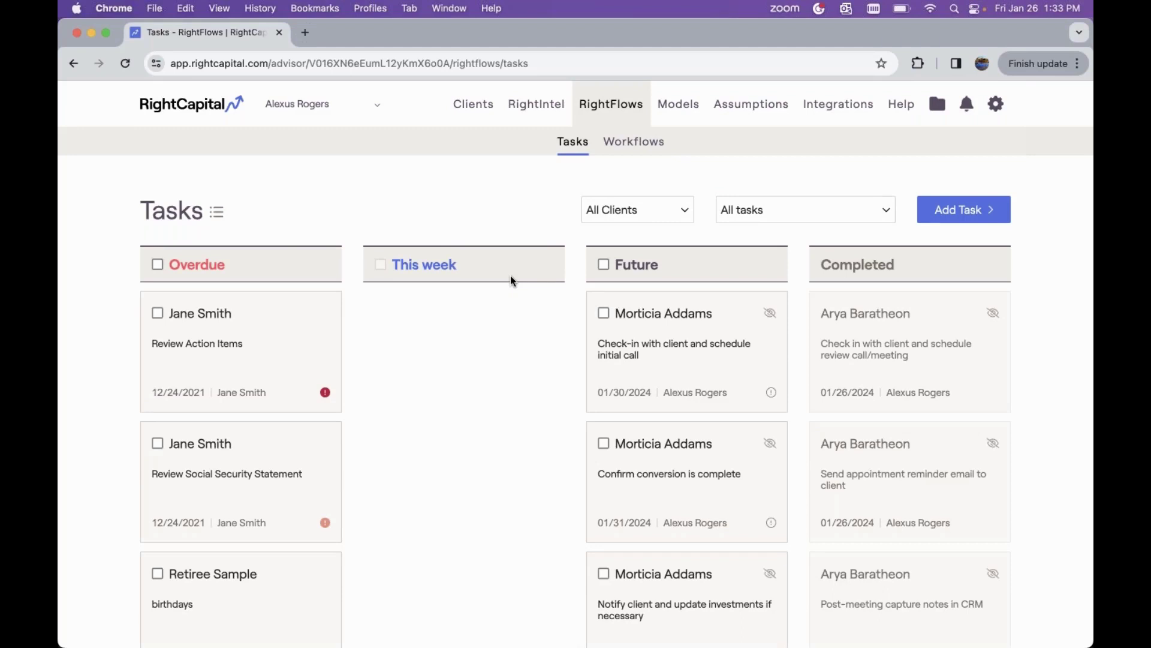
scroll(511, 277, down, 2)
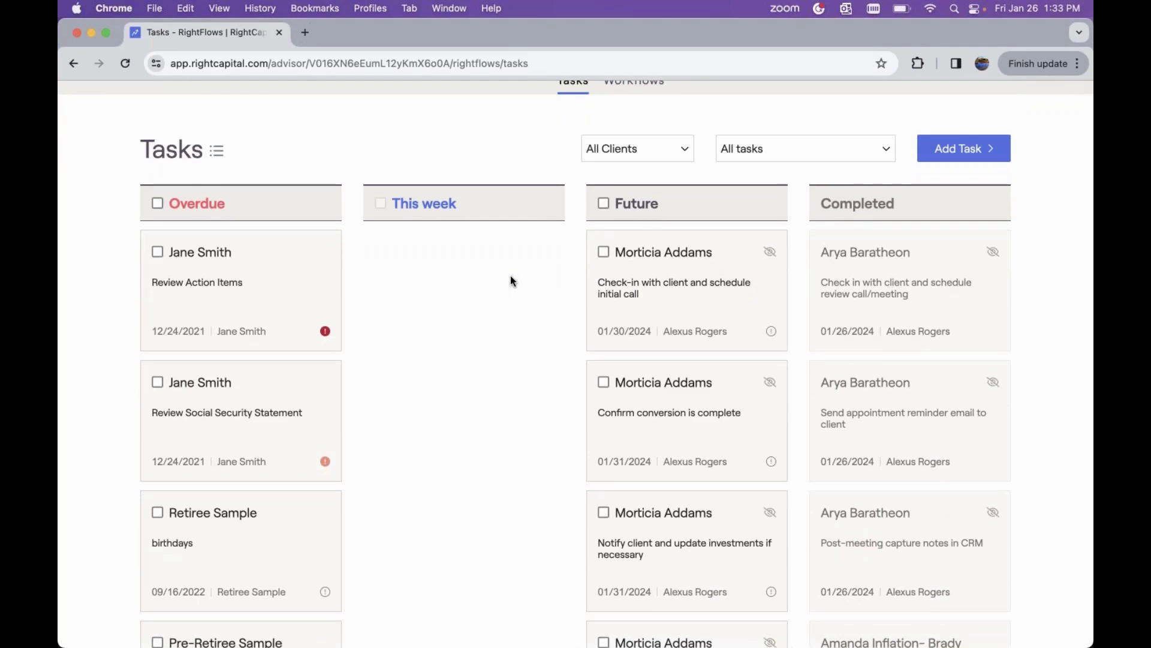
scroll(511, 279, up, 2)
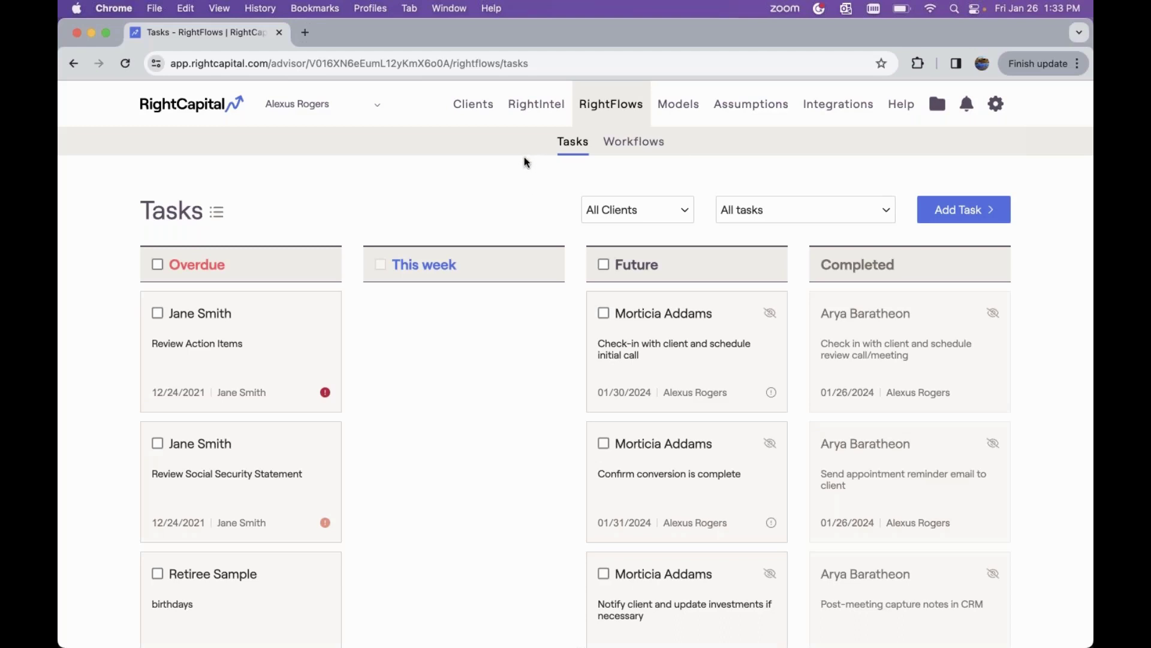
click(624, 153)
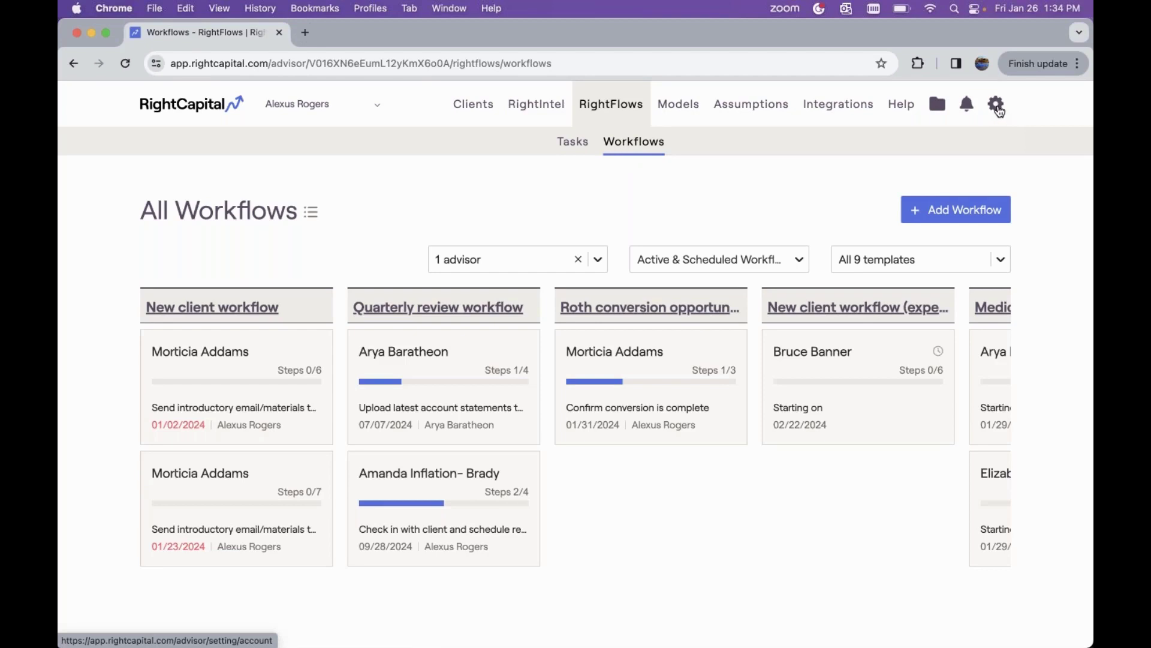
Show Client Settings Notifications: assignment emails, due-date alerts and weekly overdue reminders.
mouse_move(996, 108)
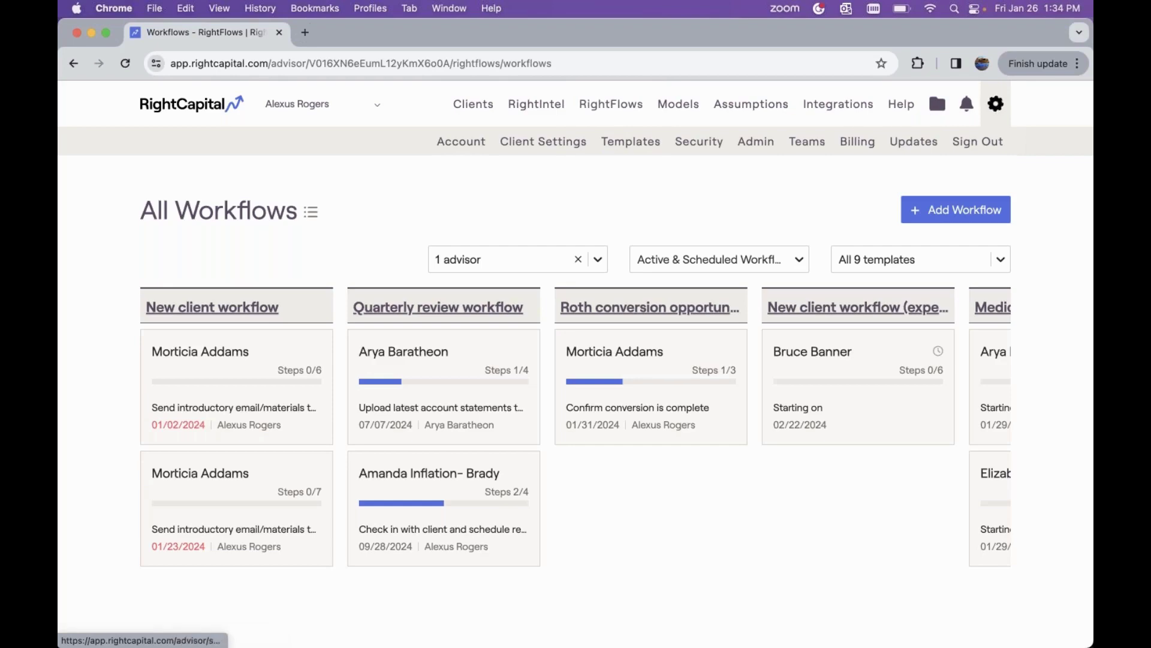
click(546, 145)
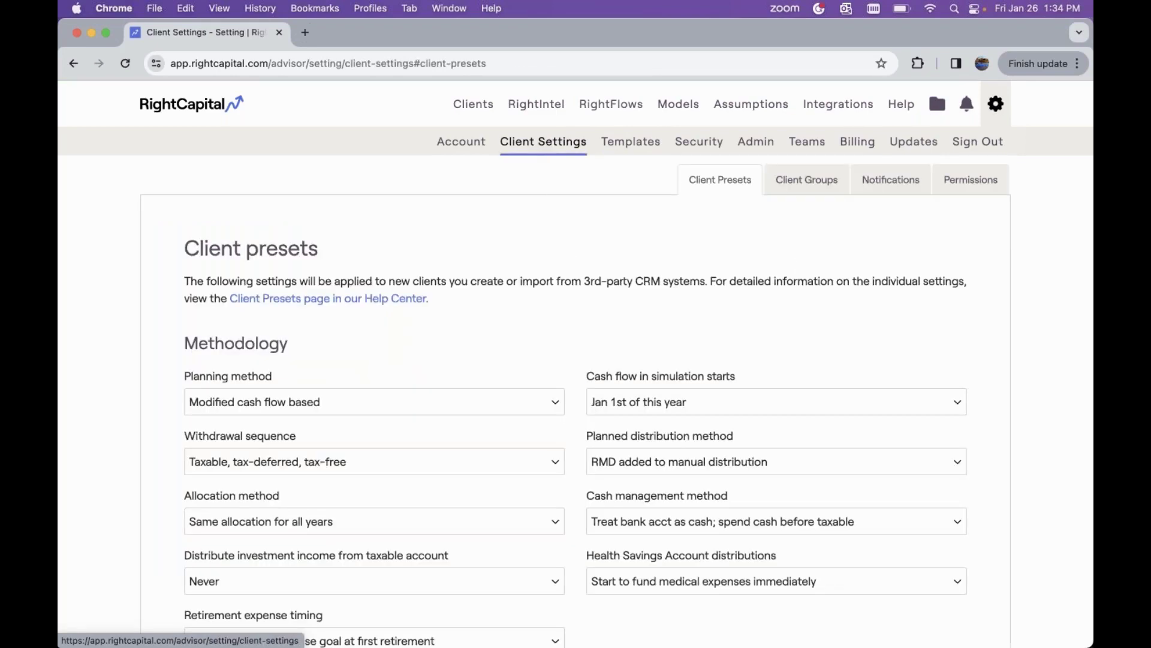
click(876, 185)
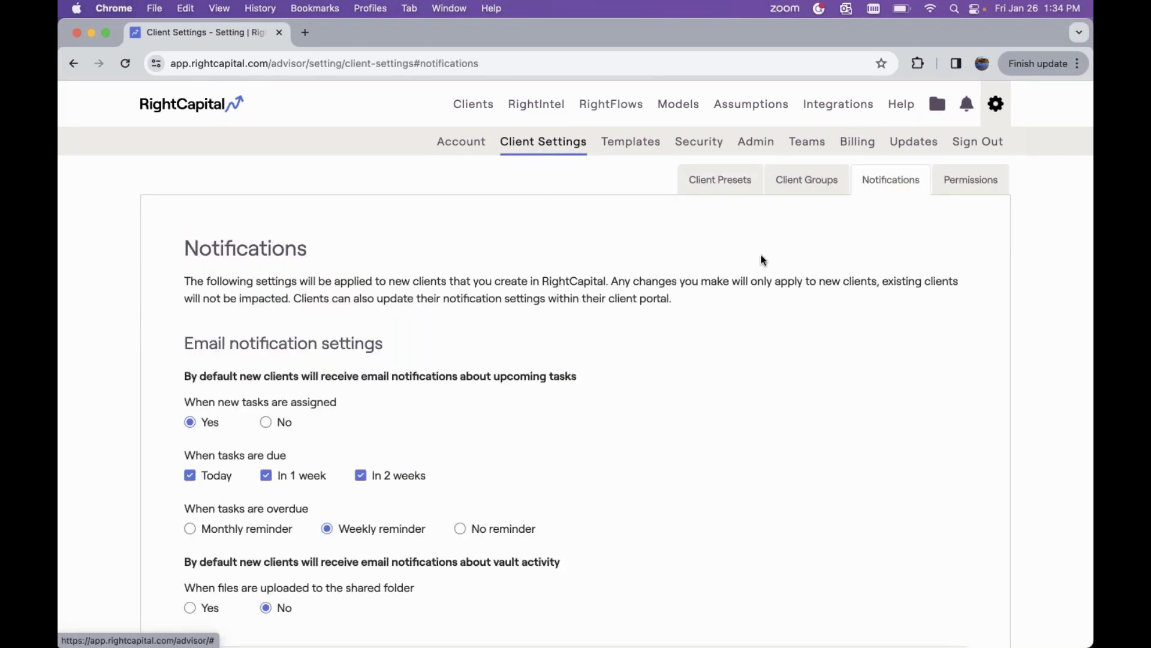
scroll(762, 259, down, 3)
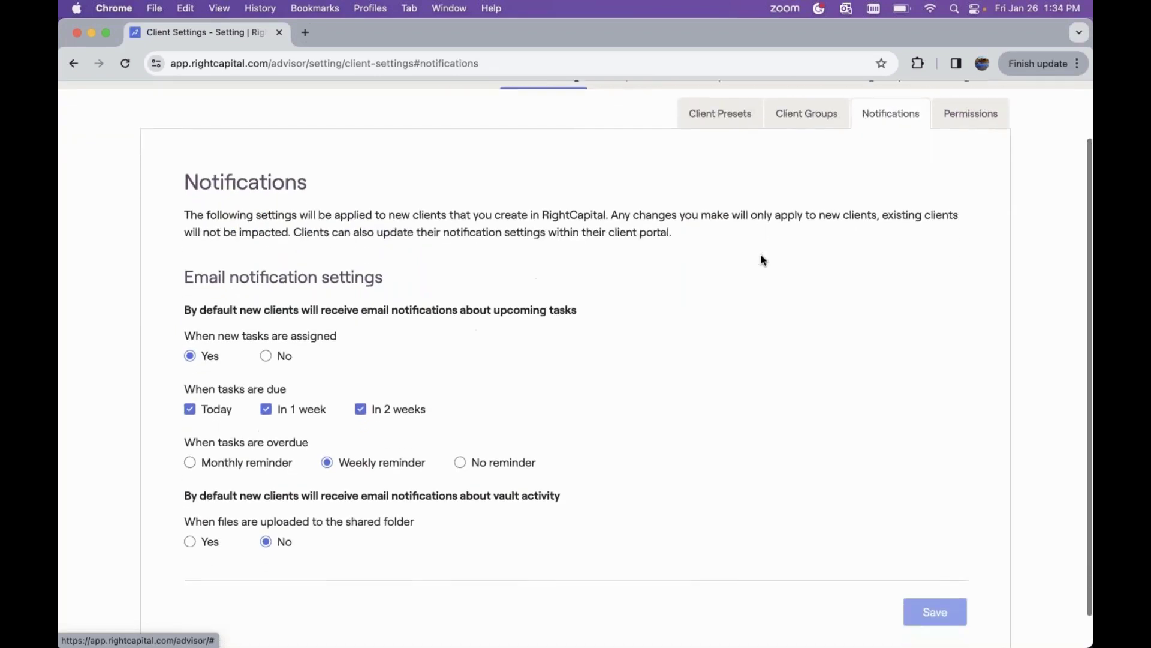
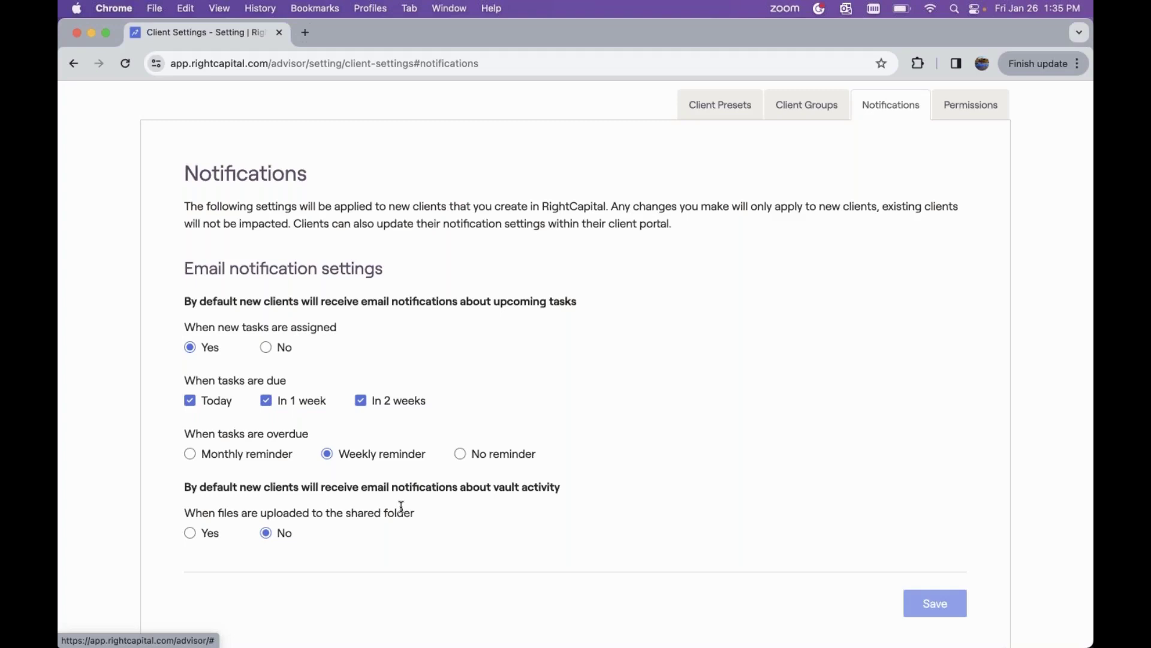
Open the advisor notification center to see overdue and due-soon task alerts.
scroll(402, 506, up, 3)
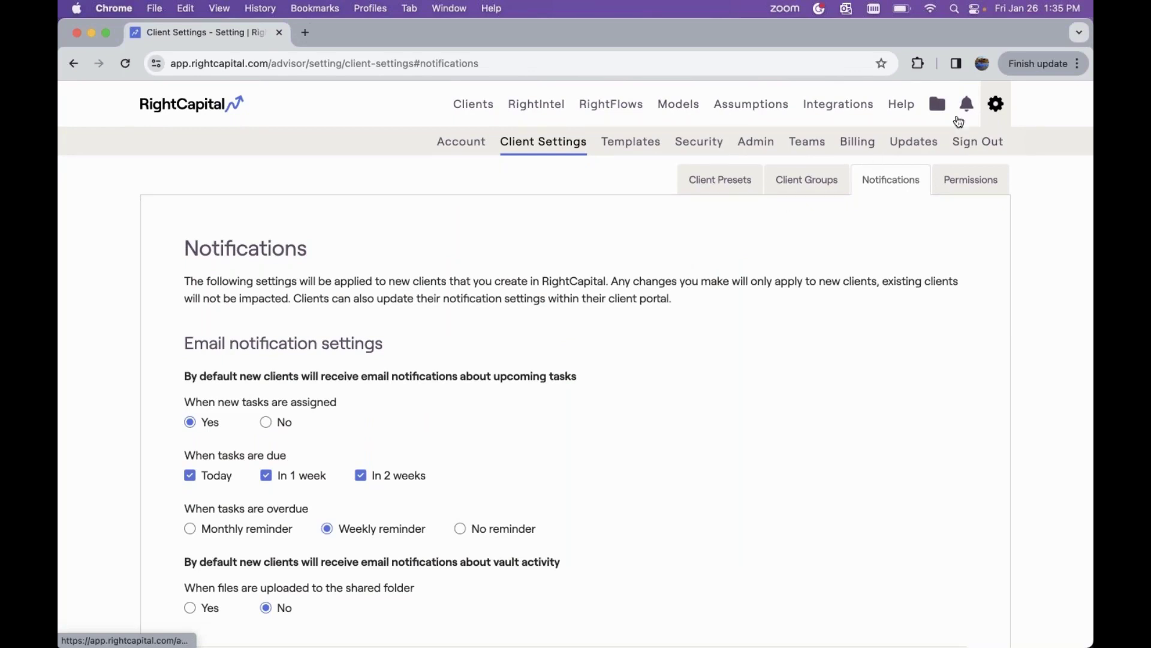
click(974, 105)
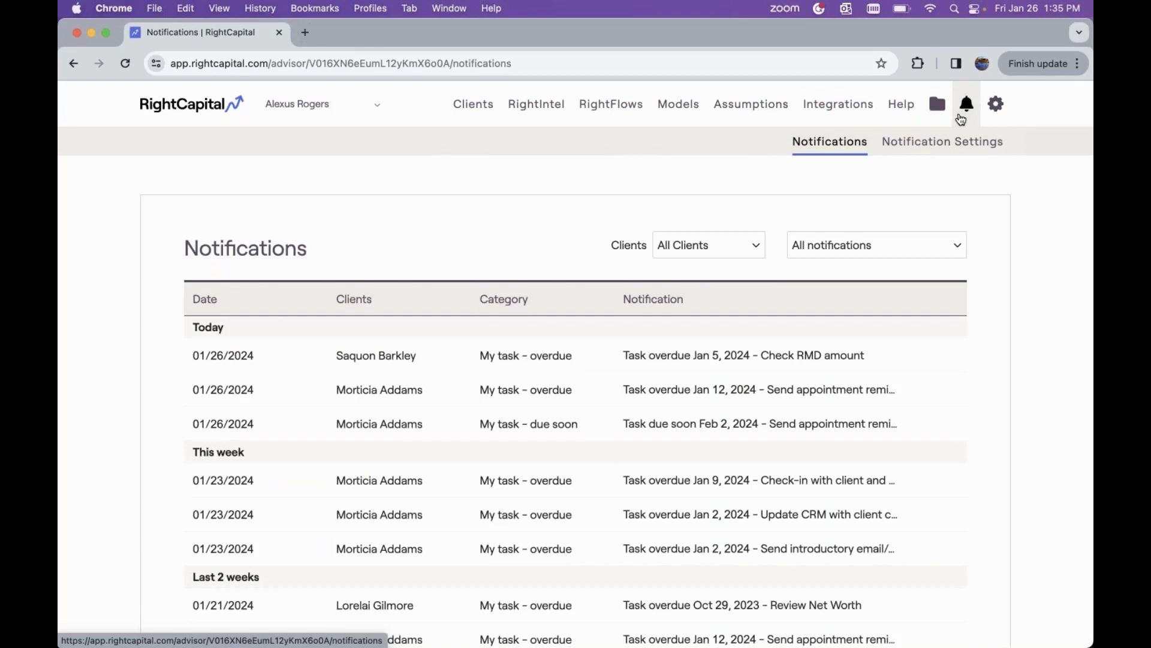
Review the Notification Settings table, where every alert type is checked for notification center and daily email.
click(956, 143)
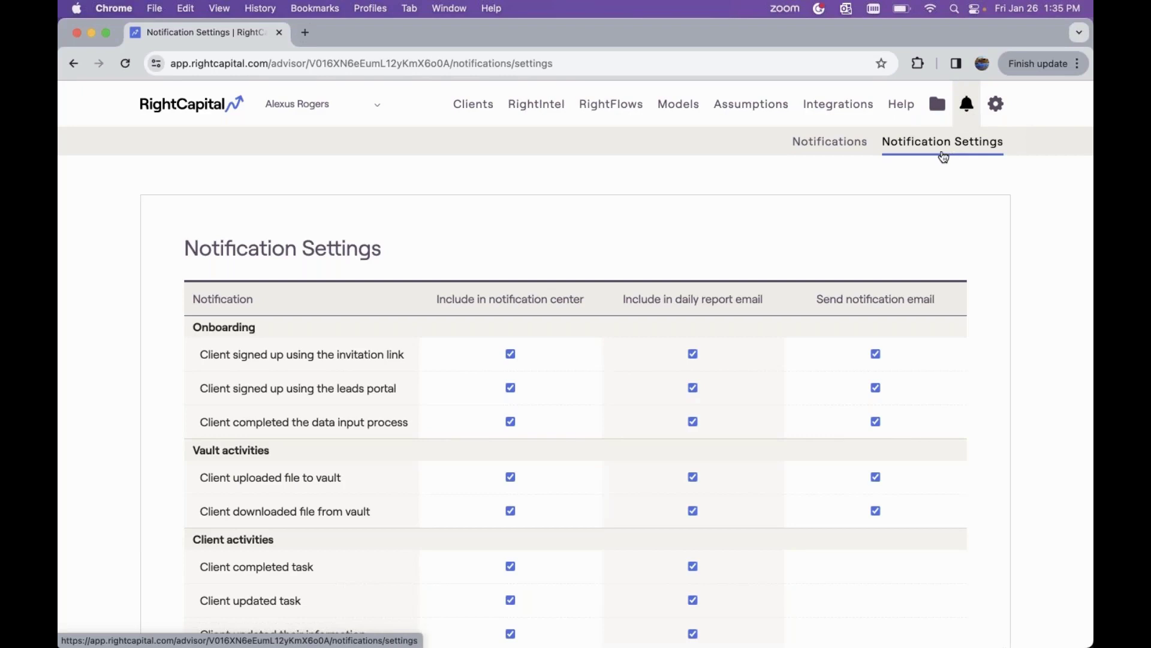
scroll(758, 270, down, 3)
scroll(757, 269, down, 5)
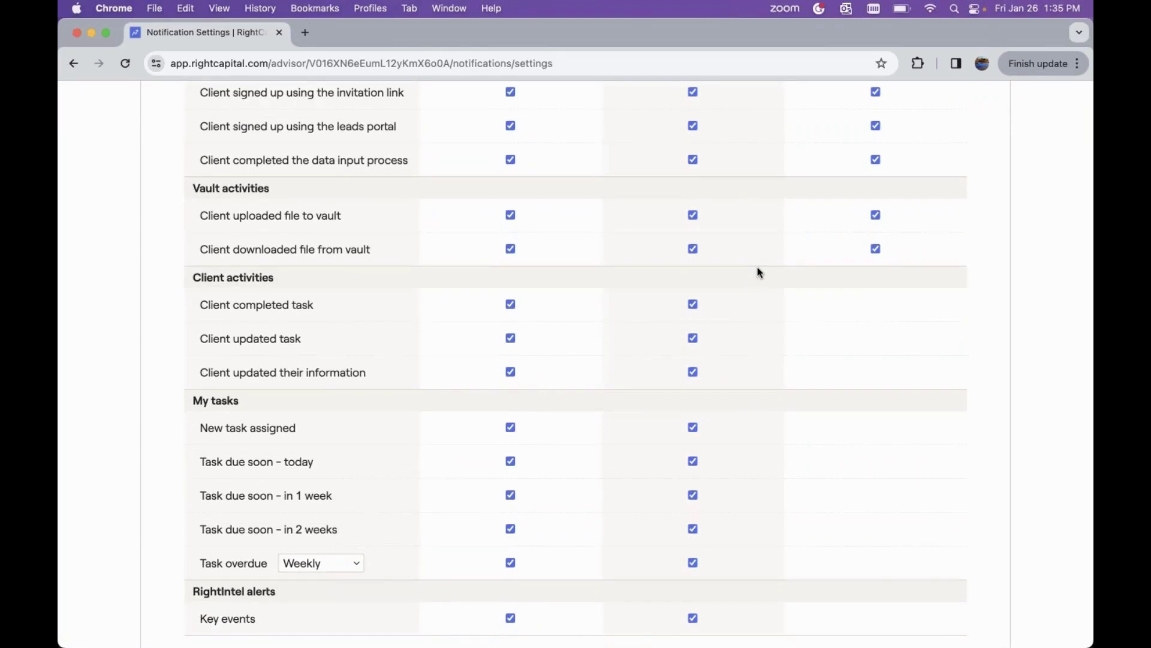
scroll(758, 271, down, 3)
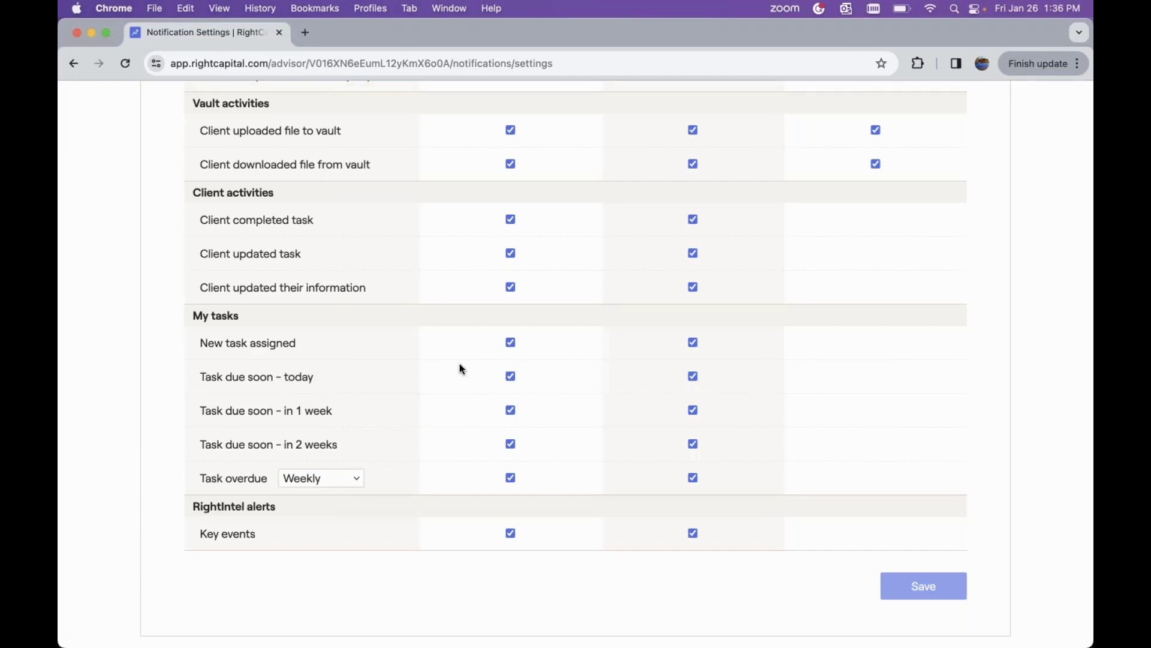
scroll(550, 349, up, 2)
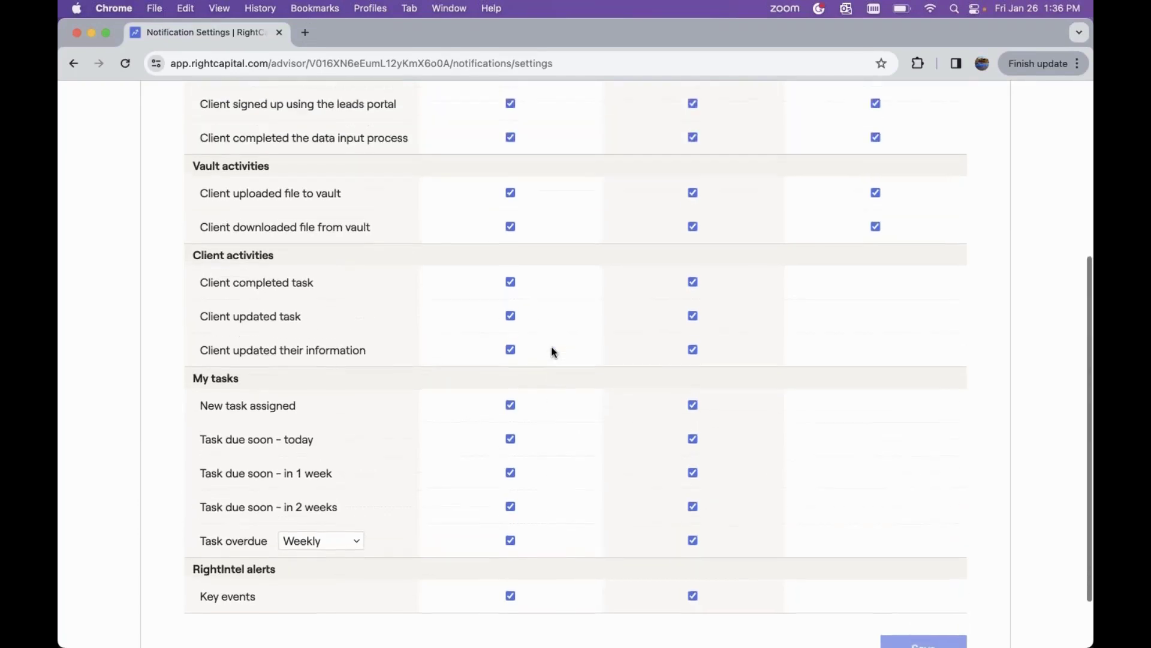
scroll(551, 352, up, 5)
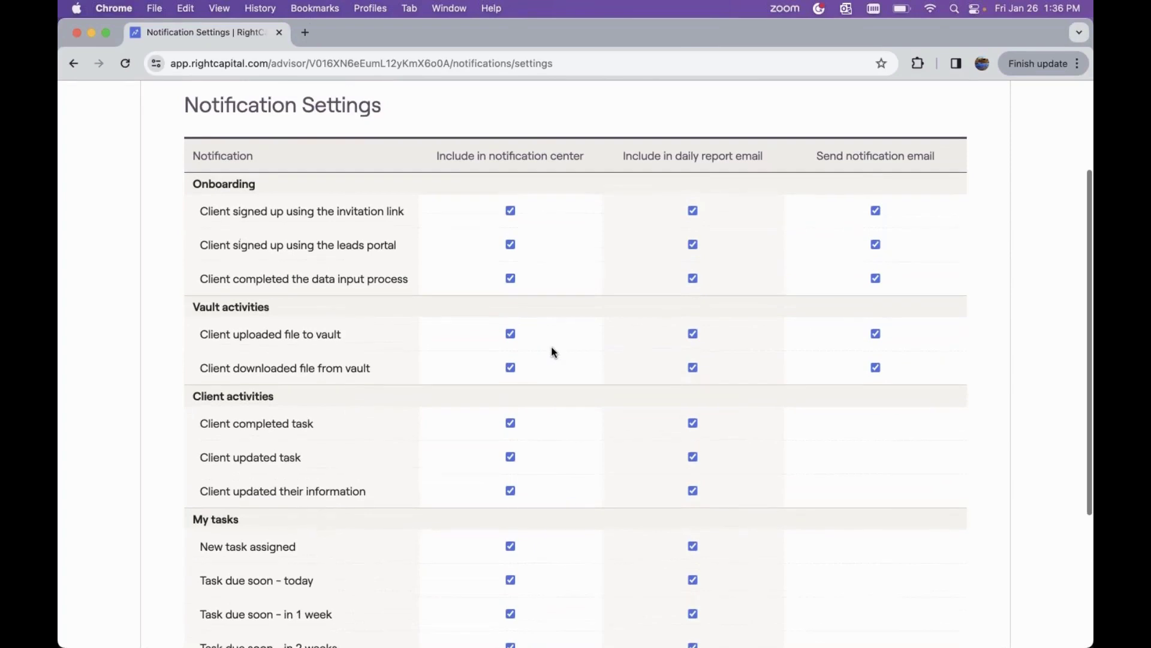
scroll(552, 346, up, 2)
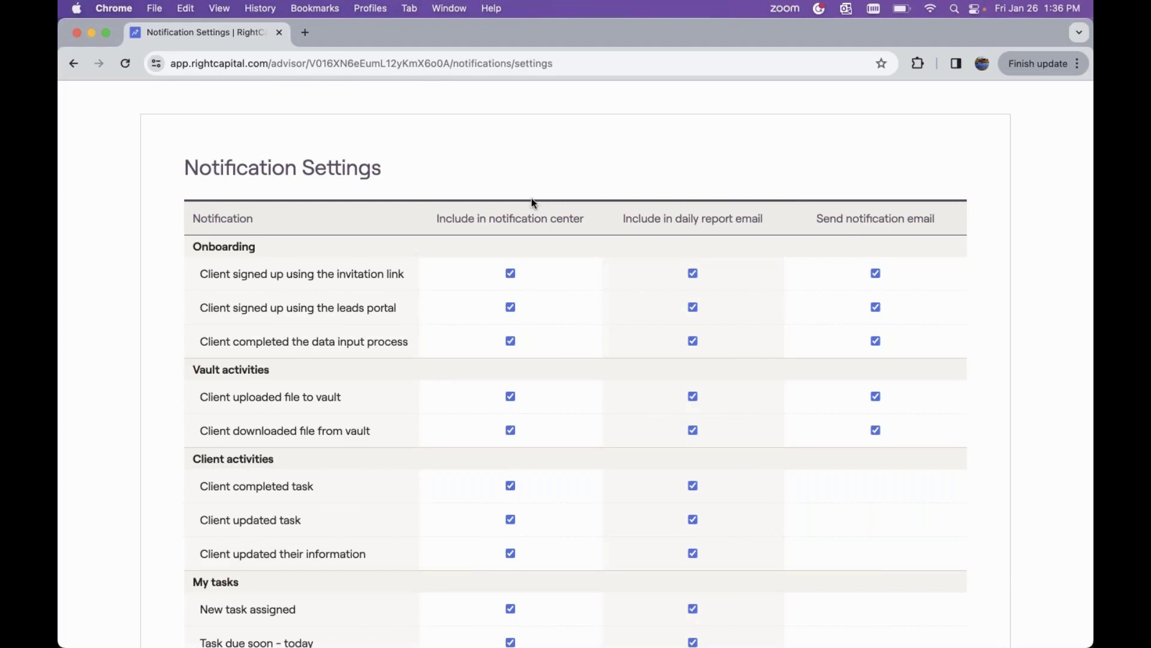
scroll(532, 199, up, 2)
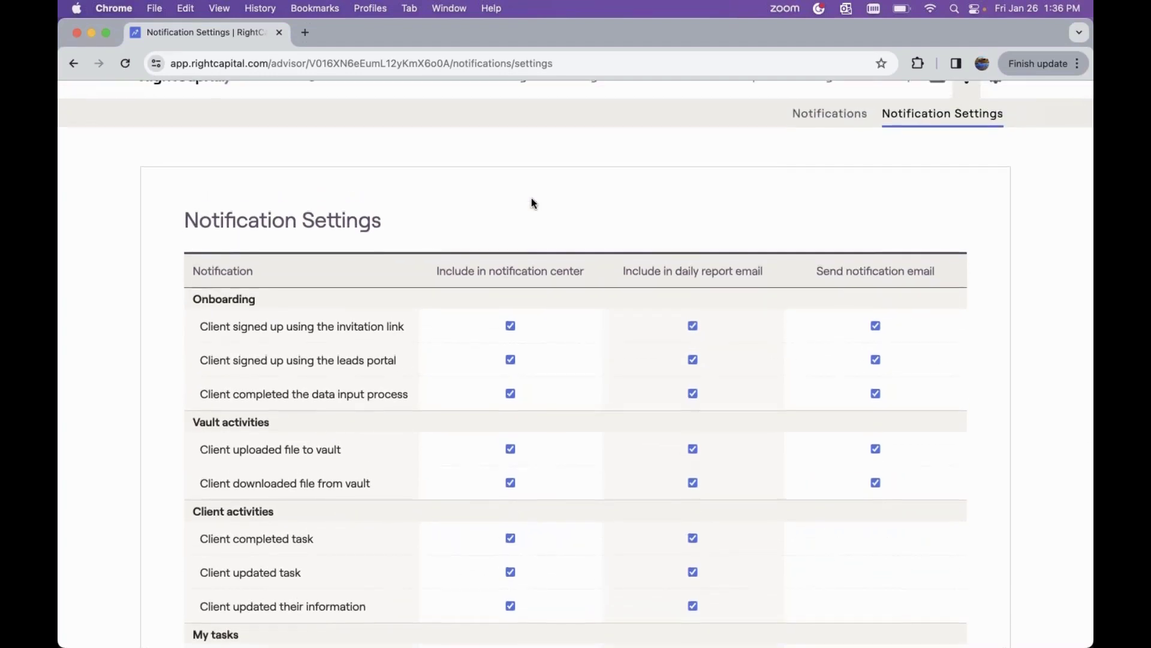
scroll(532, 202, up, 1)
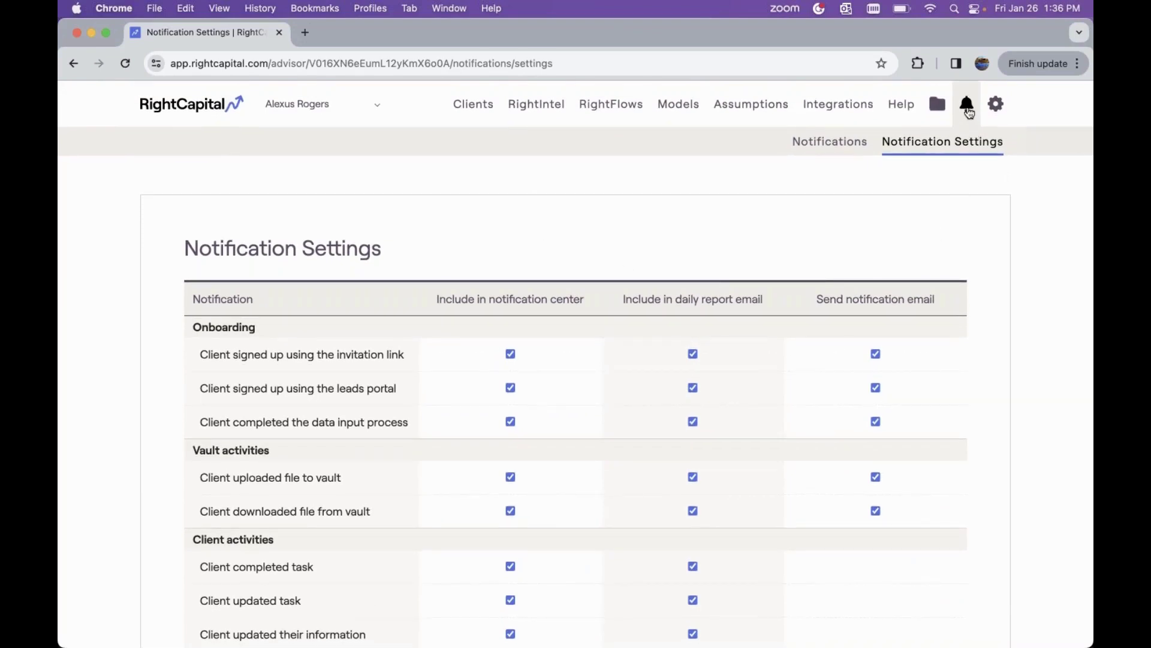
Return to the Notifications list of overdue and due-soon task alerts for All Clients.
click(823, 143)
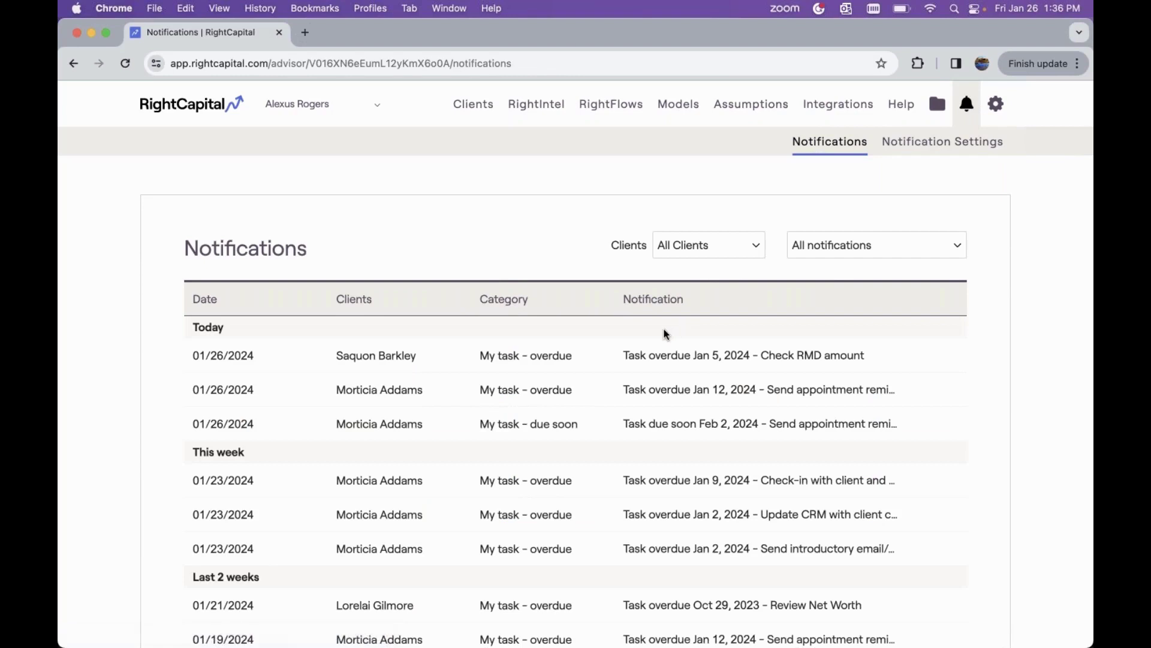
scroll(665, 329, down, 2)
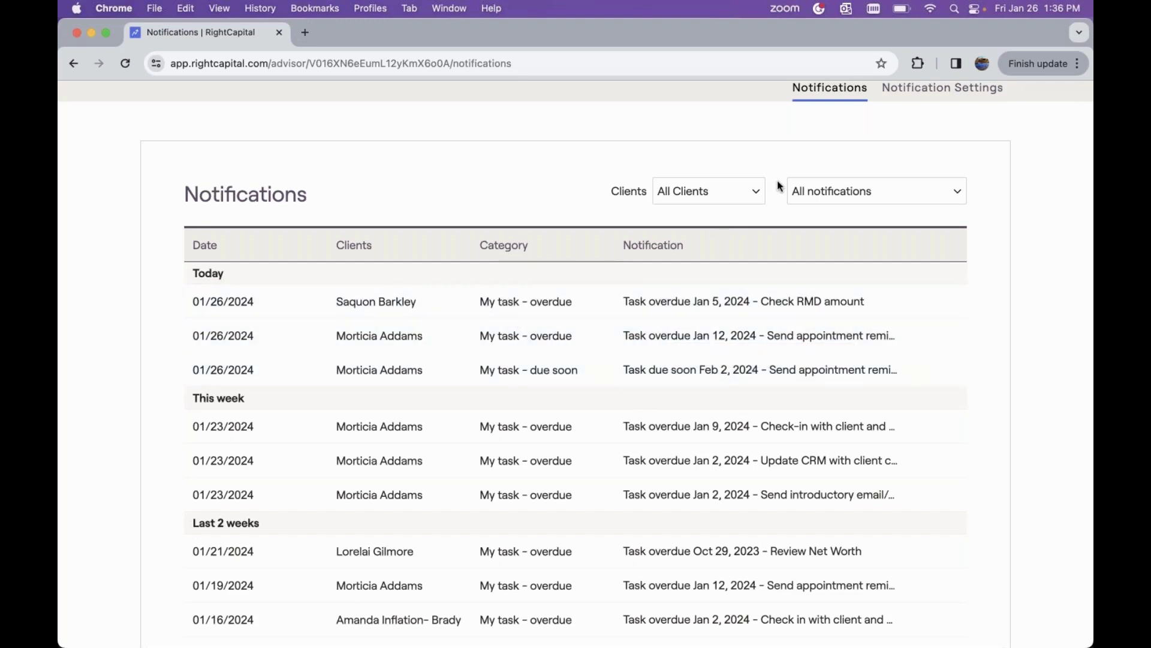
Look through the notification settings table again.
click(918, 105)
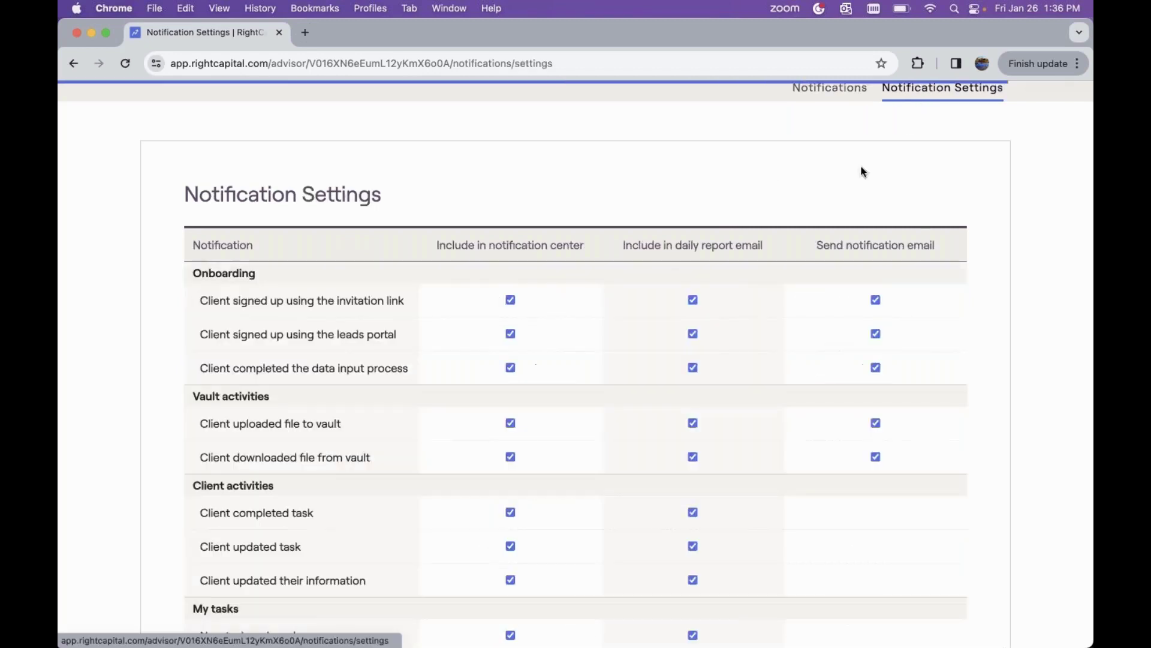
scroll(782, 259, down, 1)
scroll(782, 257, down, 2)
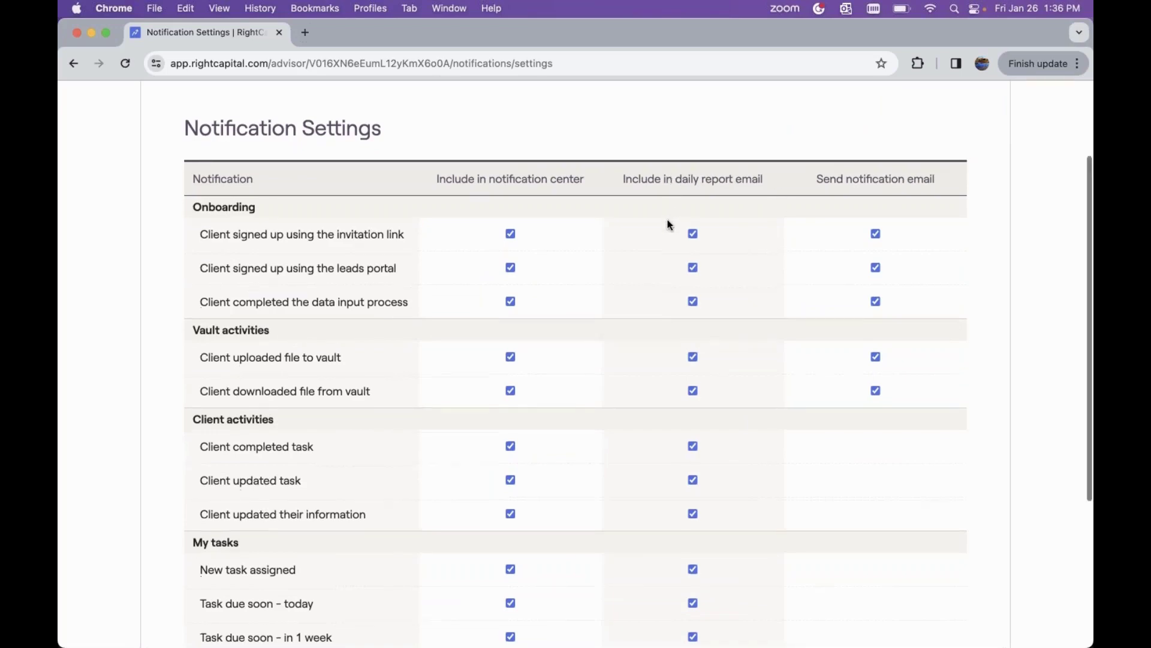
scroll(671, 224, down, 10)
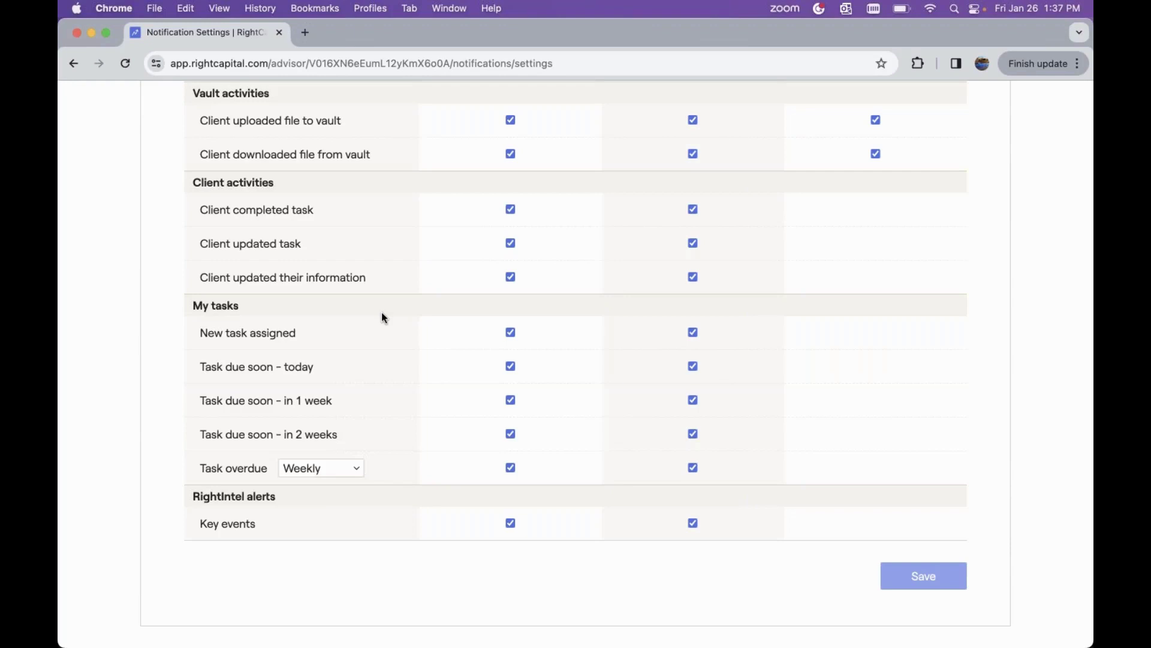
scroll(679, 307, up, 5)
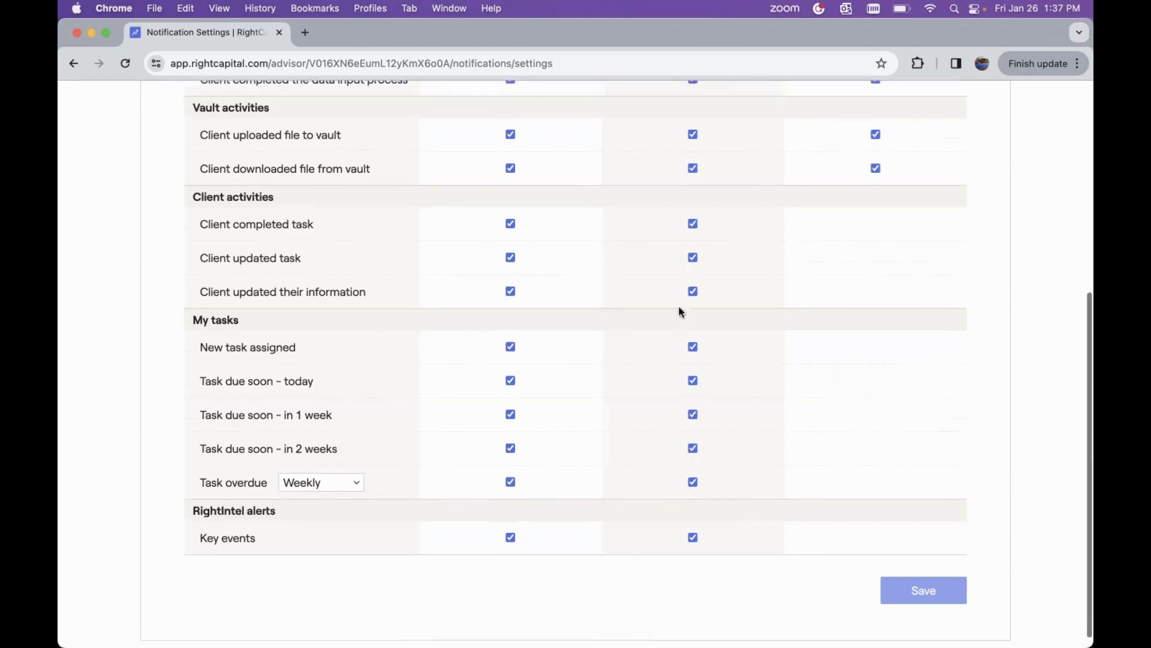
scroll(680, 308, down, 5)
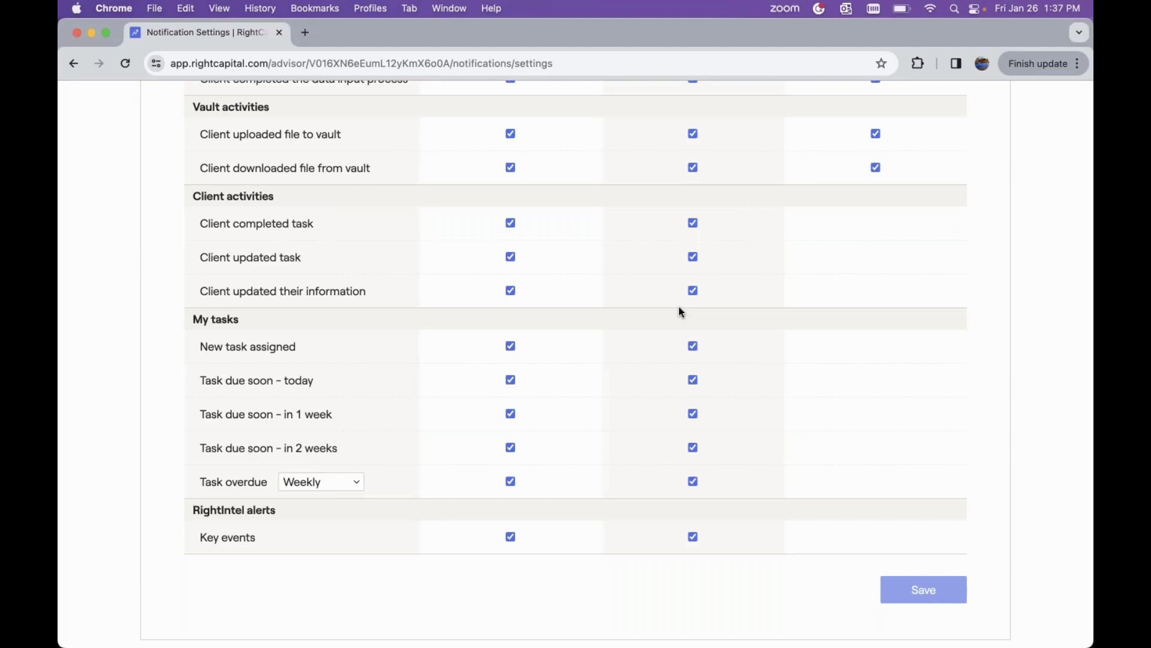
Open the RightFlows All Workflows board showing client workflow cards across nine templates.
scroll(681, 311, up, 6)
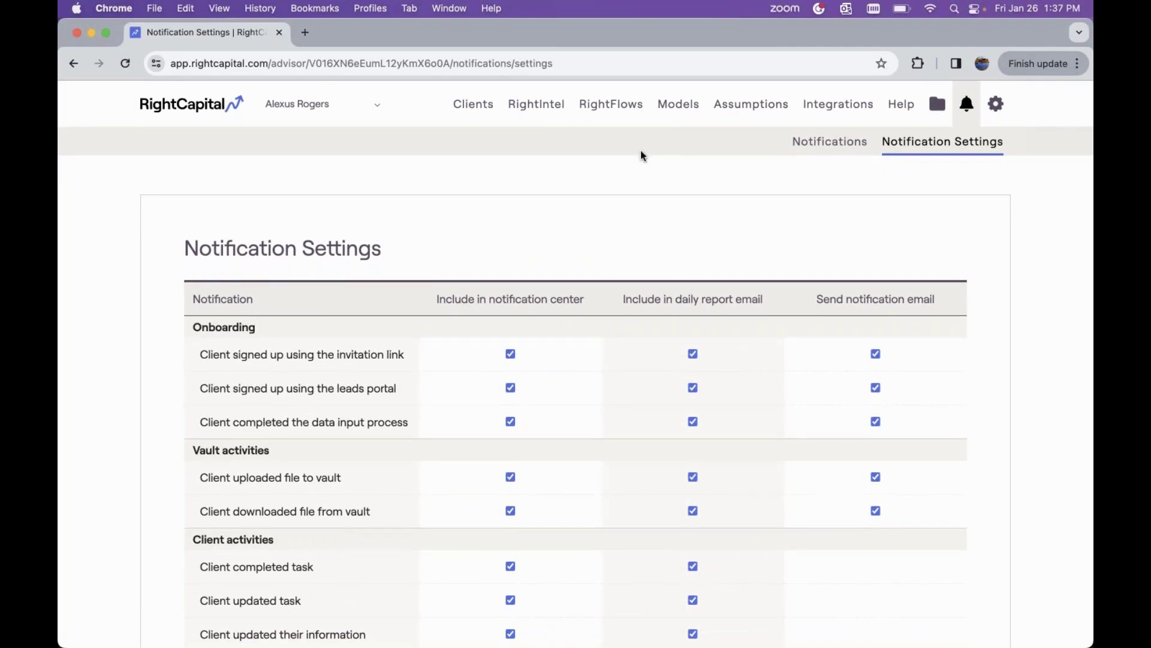
click(615, 107)
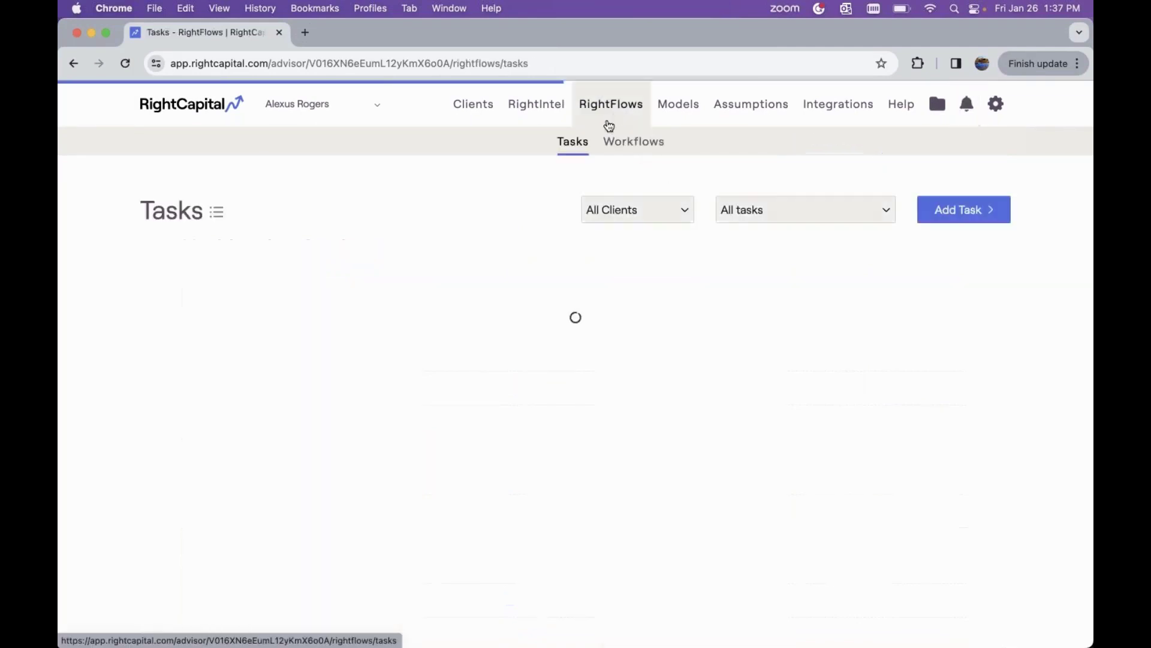
click(626, 153)
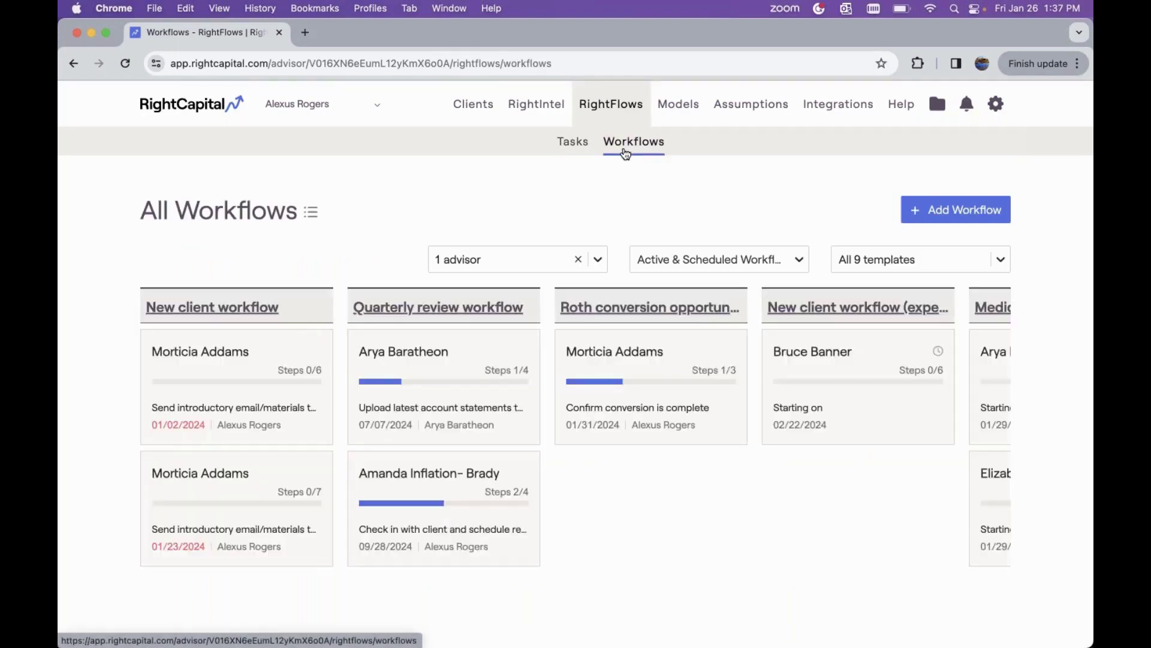